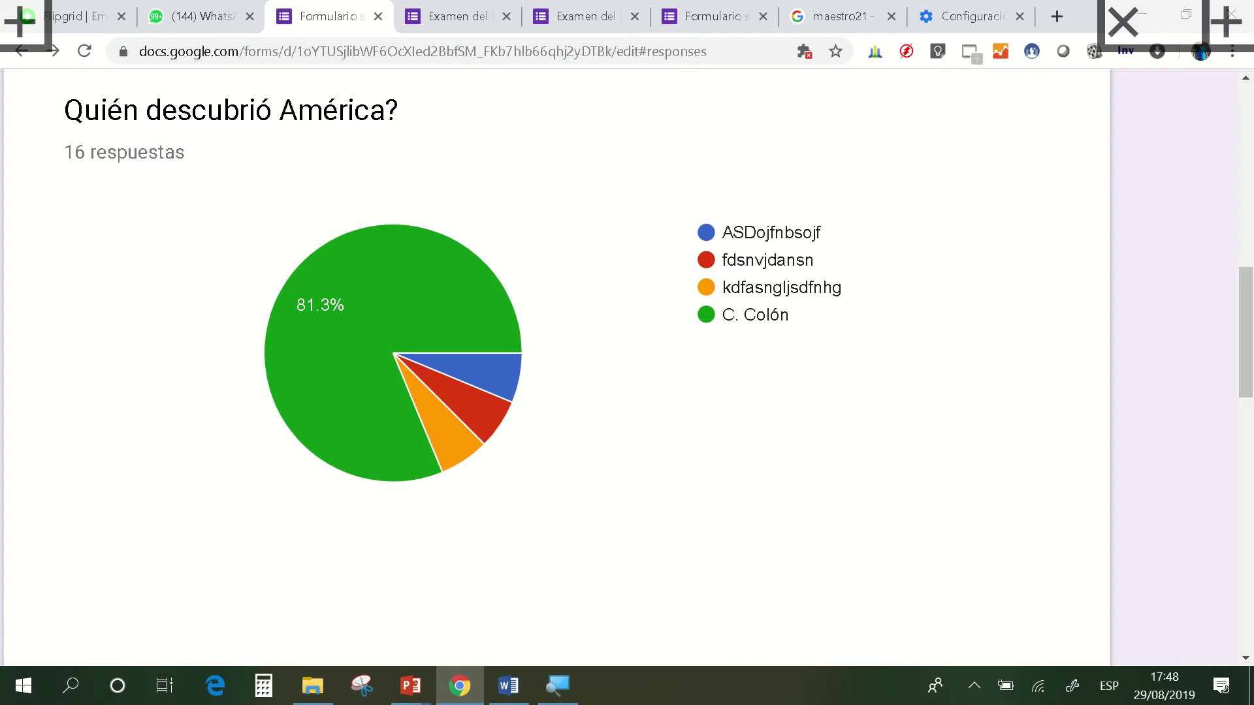
- Review the response charts for the América discovery, Maestro21 icon and Carrera questions
left_click(160, 457)
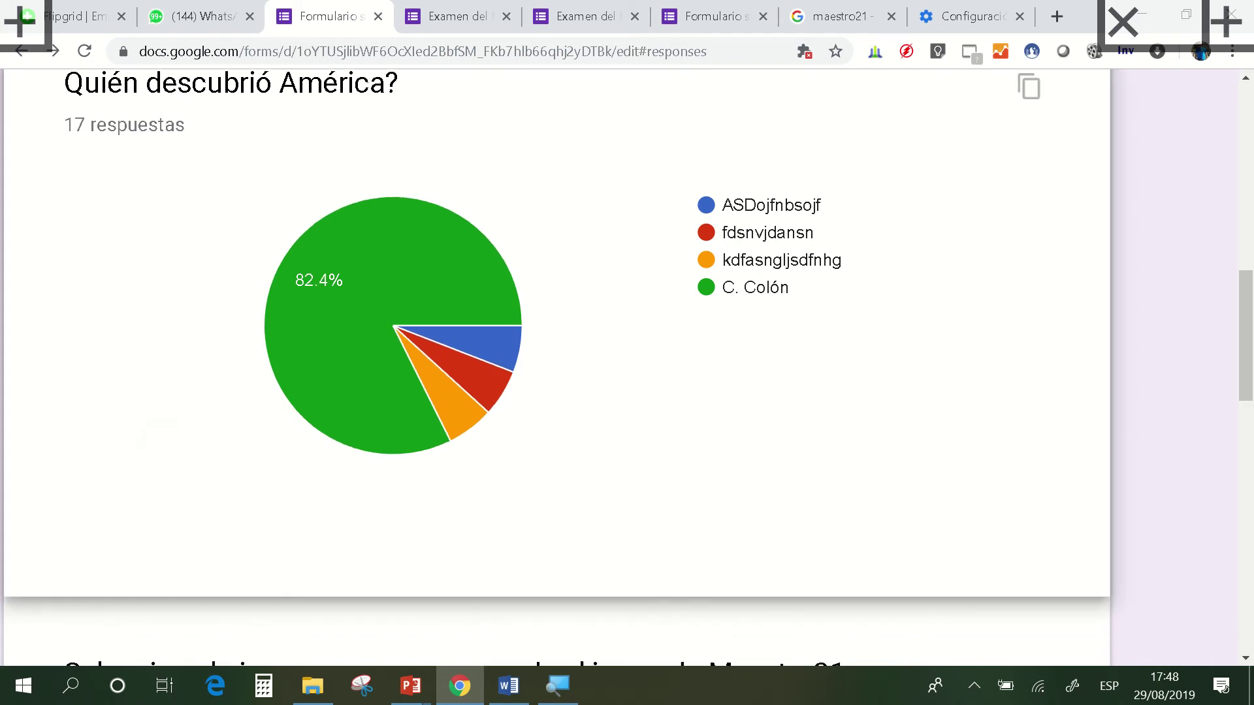
scroll(627, 366, "down", 3)
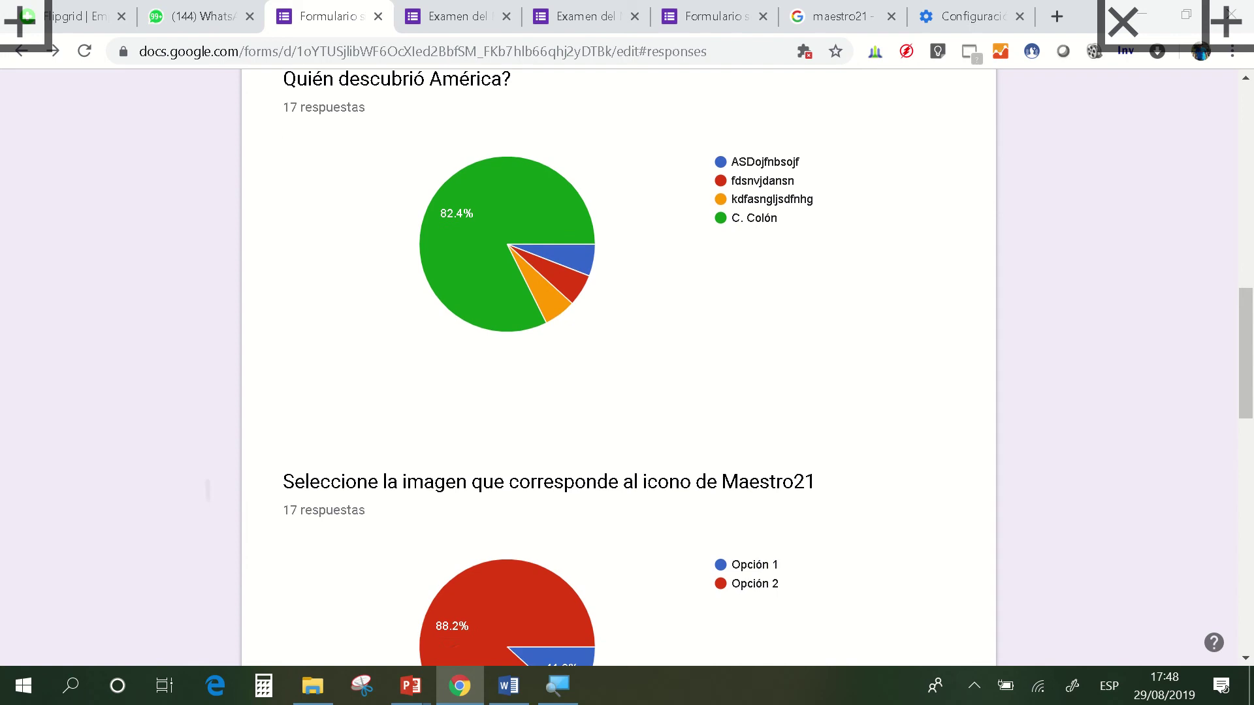
scroll(627, 366, "down", 3)
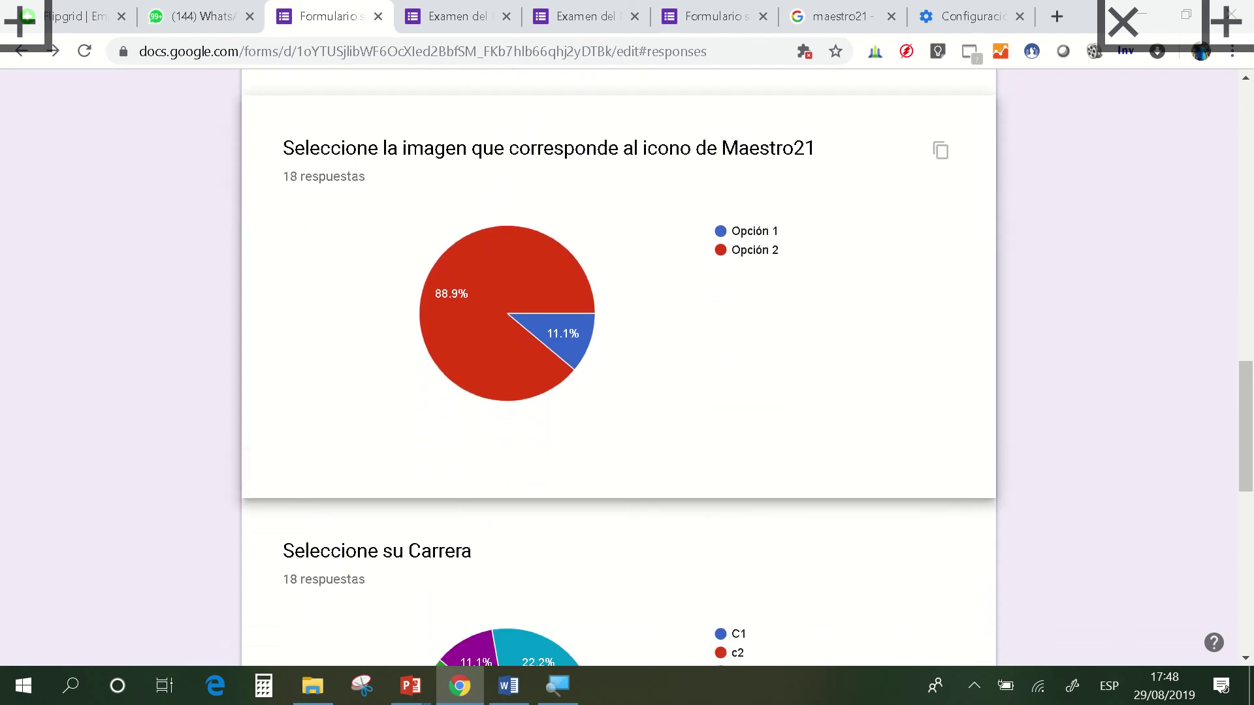
scroll(627, 365, "down", 4)
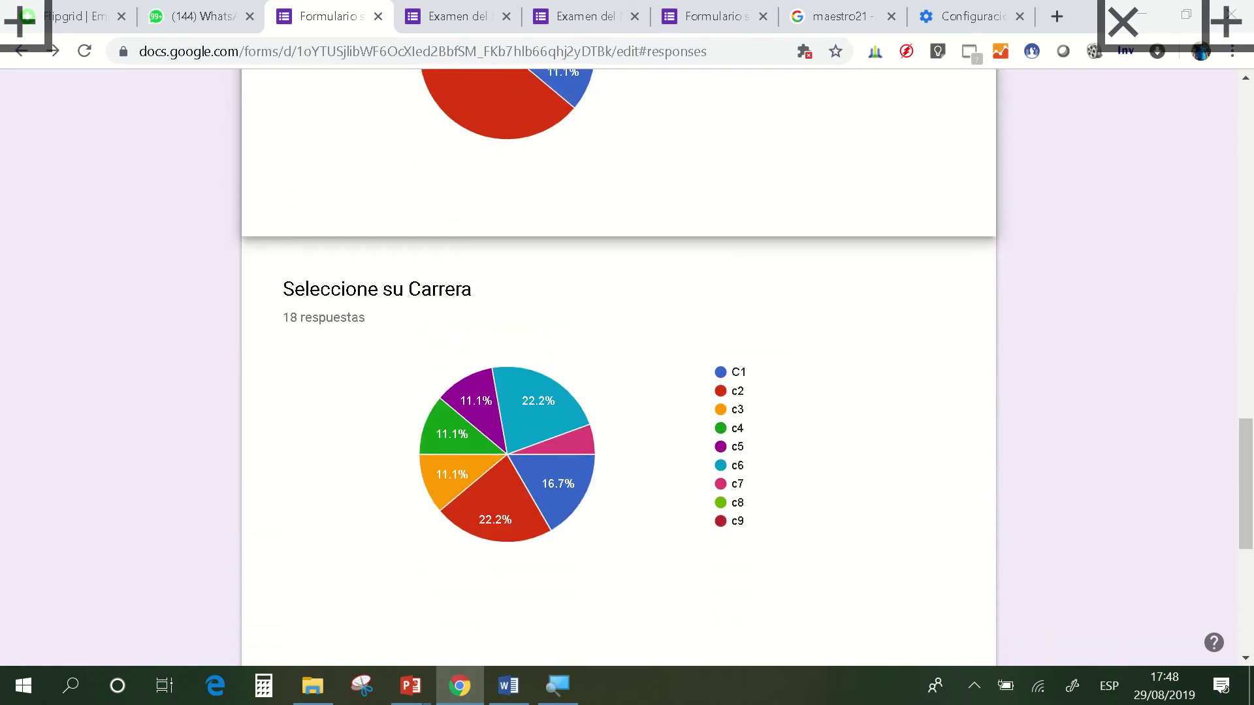
scroll(627, 366, "down", 1)
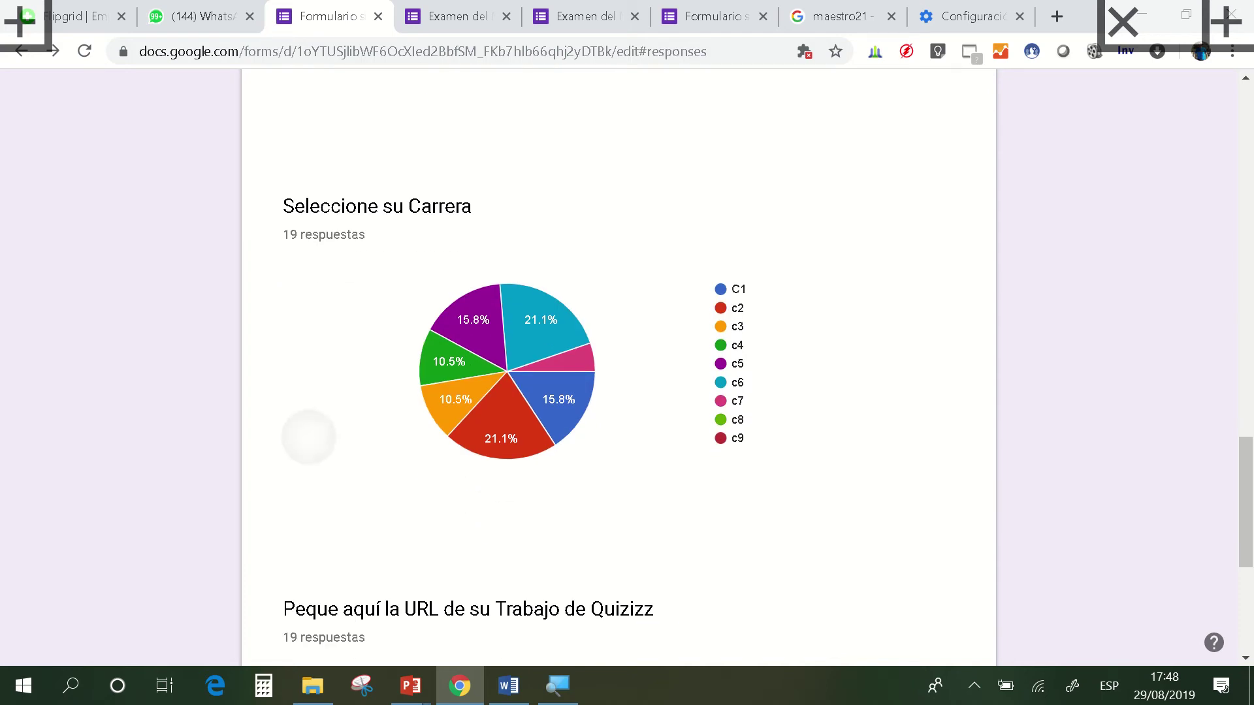
scroll(608, 392, "up", 2)
scroll(627, 365, "up", 2)
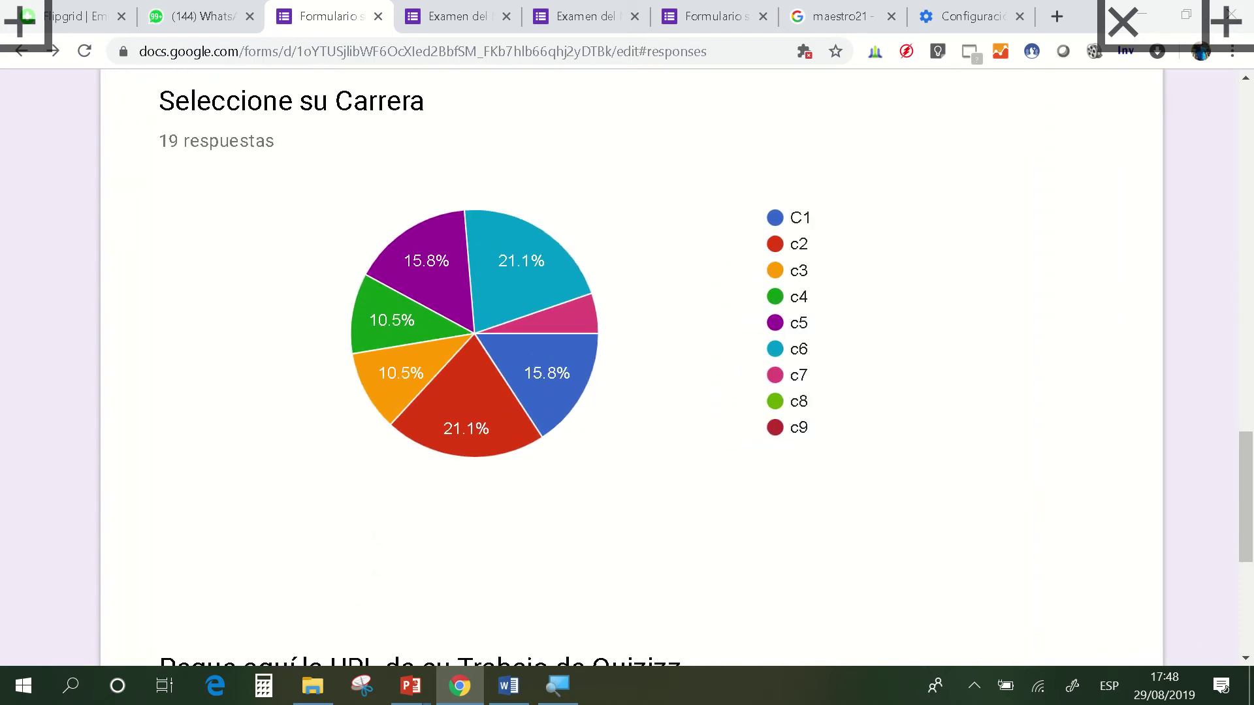
- Examine the response chart for the Quizizz work URL question, including its bar labels
scroll(627, 365, "down", 6)
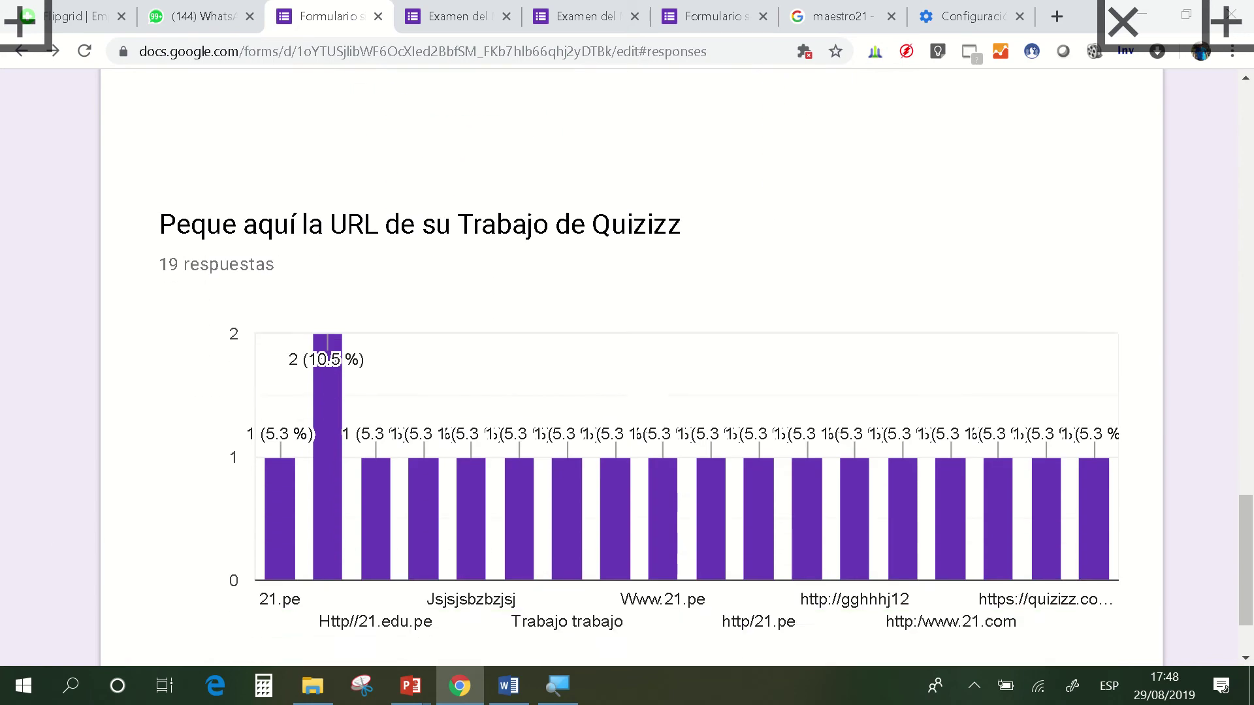
scroll(627, 365, "down", 2)
scroll(627, 365, "up", 2)
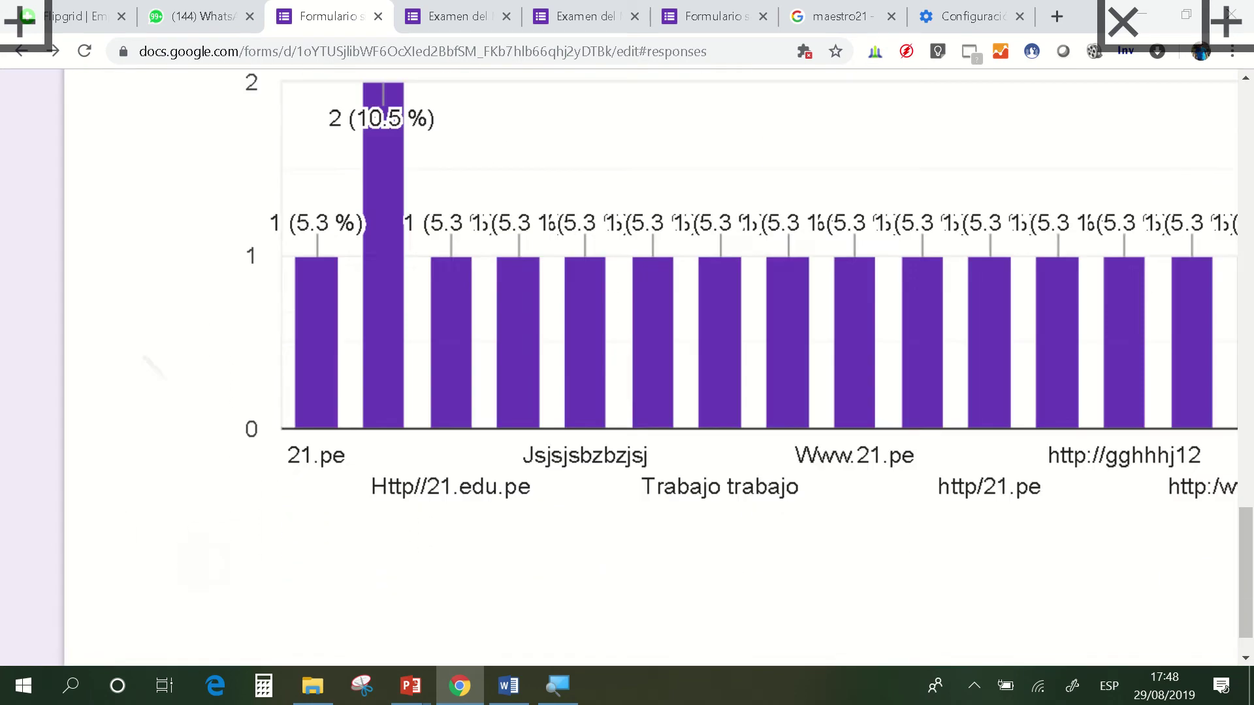
scroll(627, 366, "down", 2)
scroll(627, 366, "up", 1)
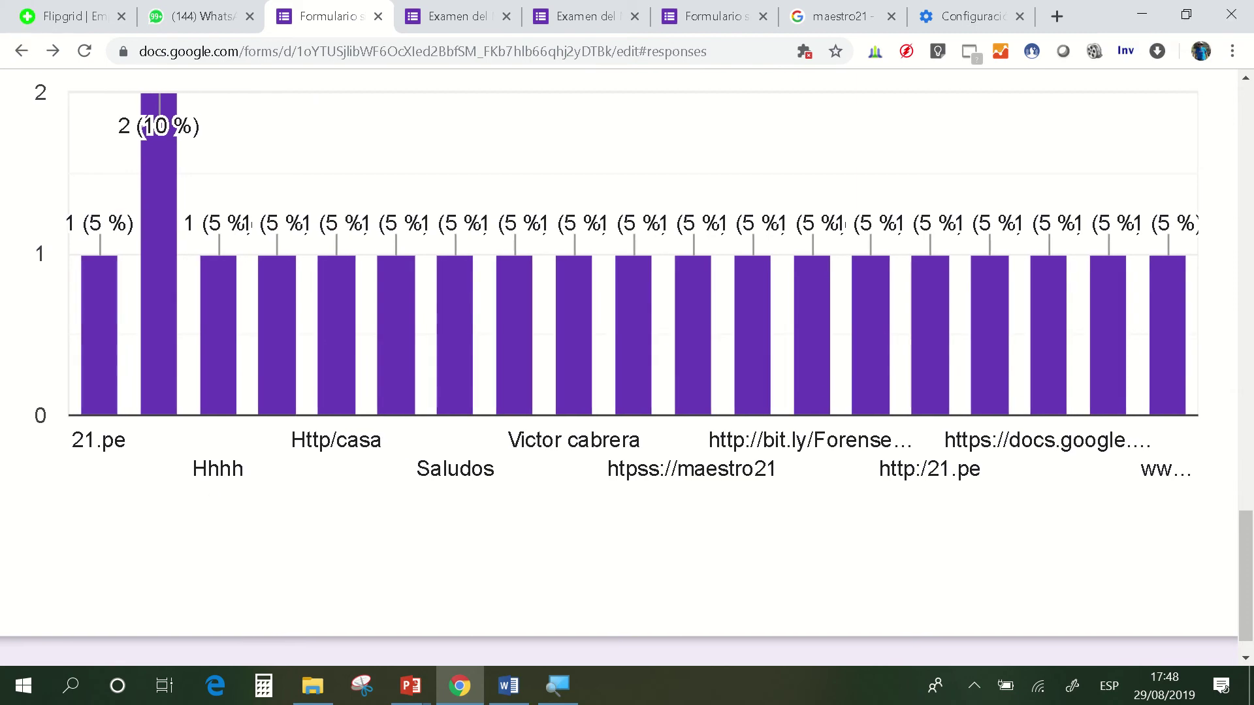
scroll(638, 431, "down", 3)
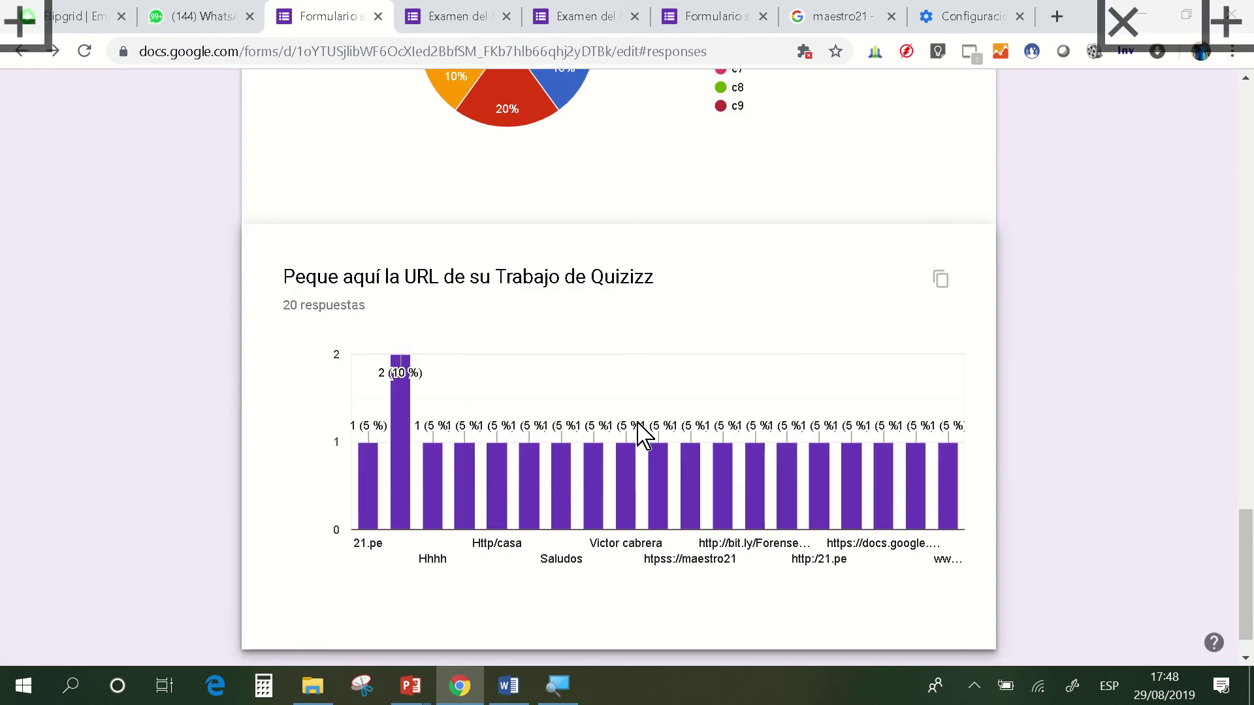
- Send the form responses to a new spreadsheet, keeping the suggested spreadsheet name
scroll(640, 434, "up", 15)
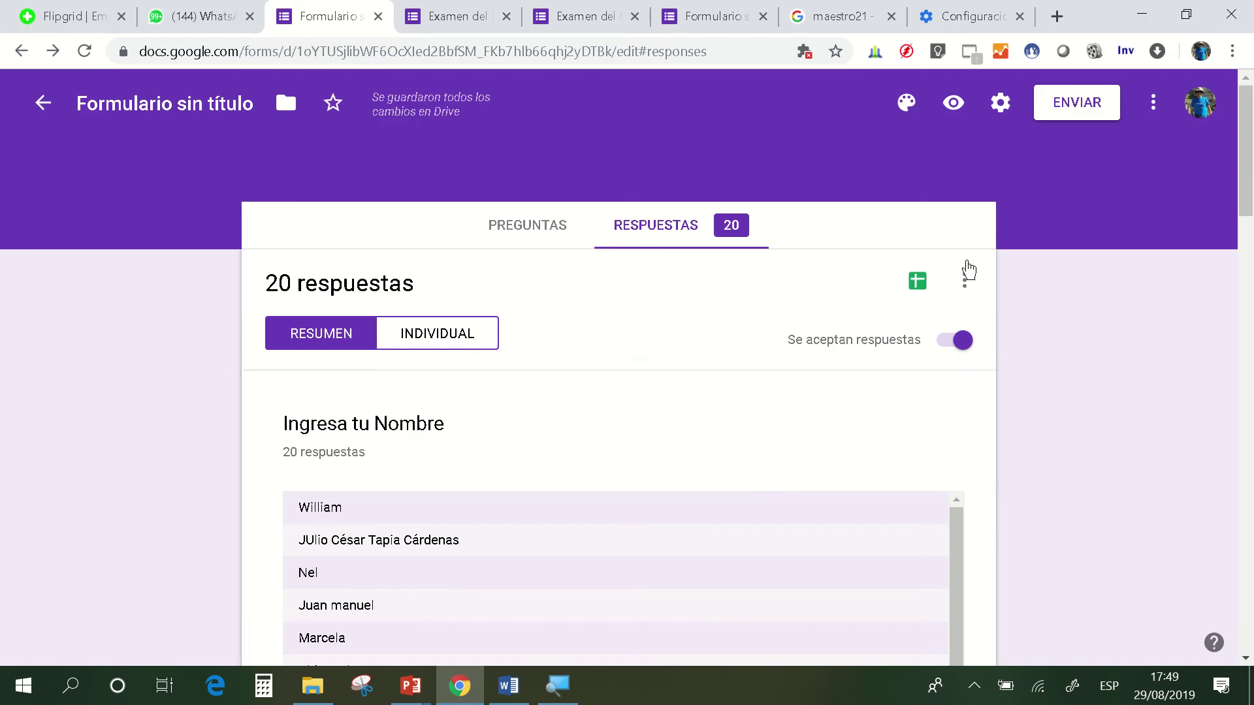
left_click(916, 282)
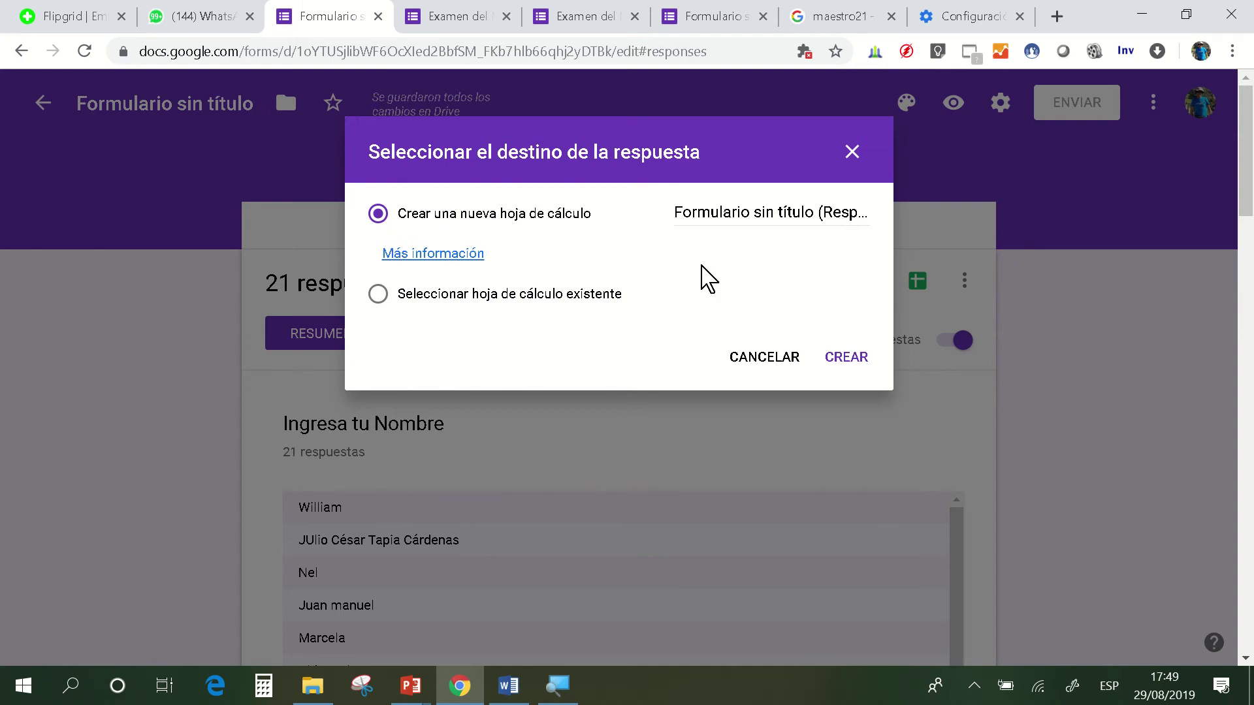
left_click(838, 360)
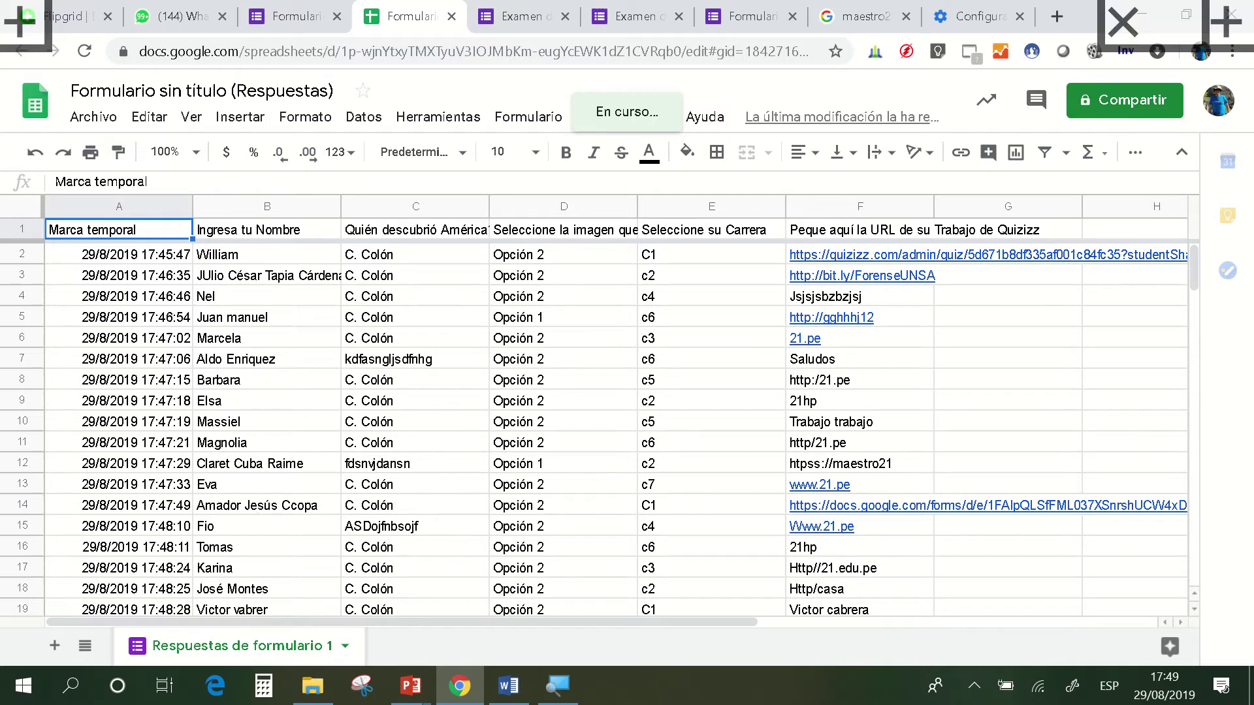
- Examine the collected responses in the spreadsheet, checking the name, América, image and Quizizz URL columns down to the last entry
left_click_drag(314, 256, 304, 384)
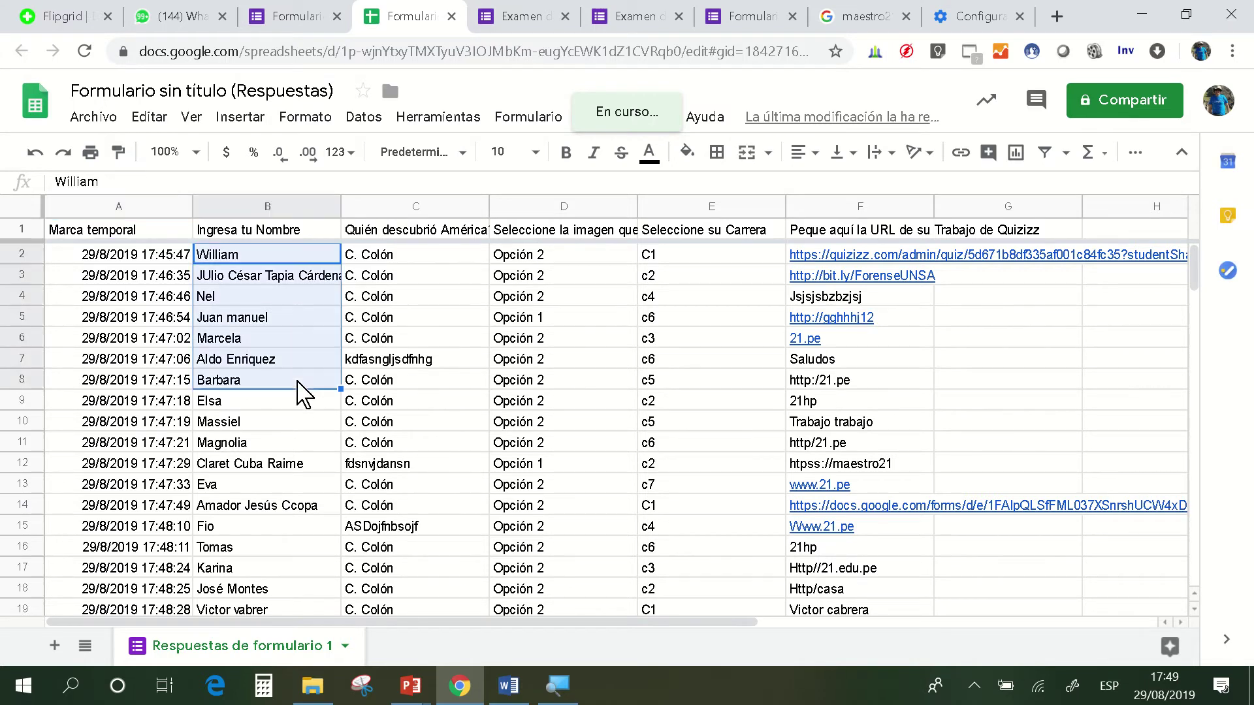
left_click_drag(432, 258, 431, 548)
left_click_drag(591, 284, 626, 526)
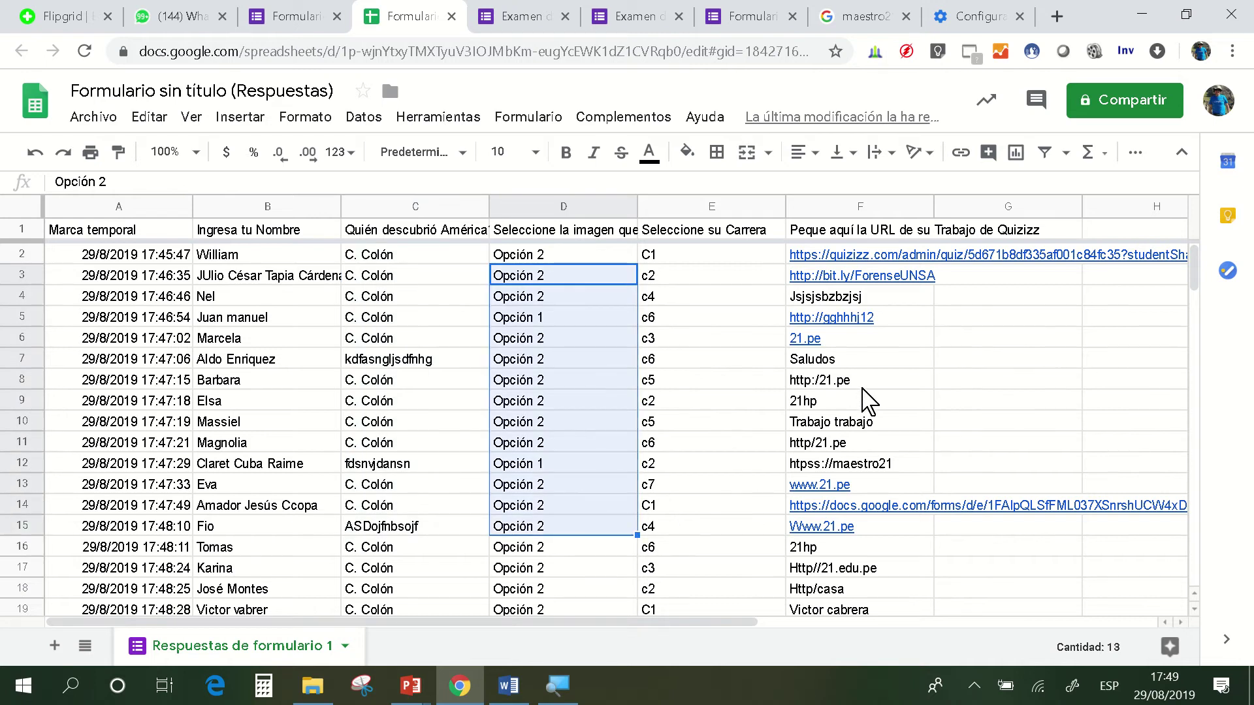
scroll(870, 400, "down", 4)
scroll(875, 414, "down", 3)
scroll(875, 414, "up", 6)
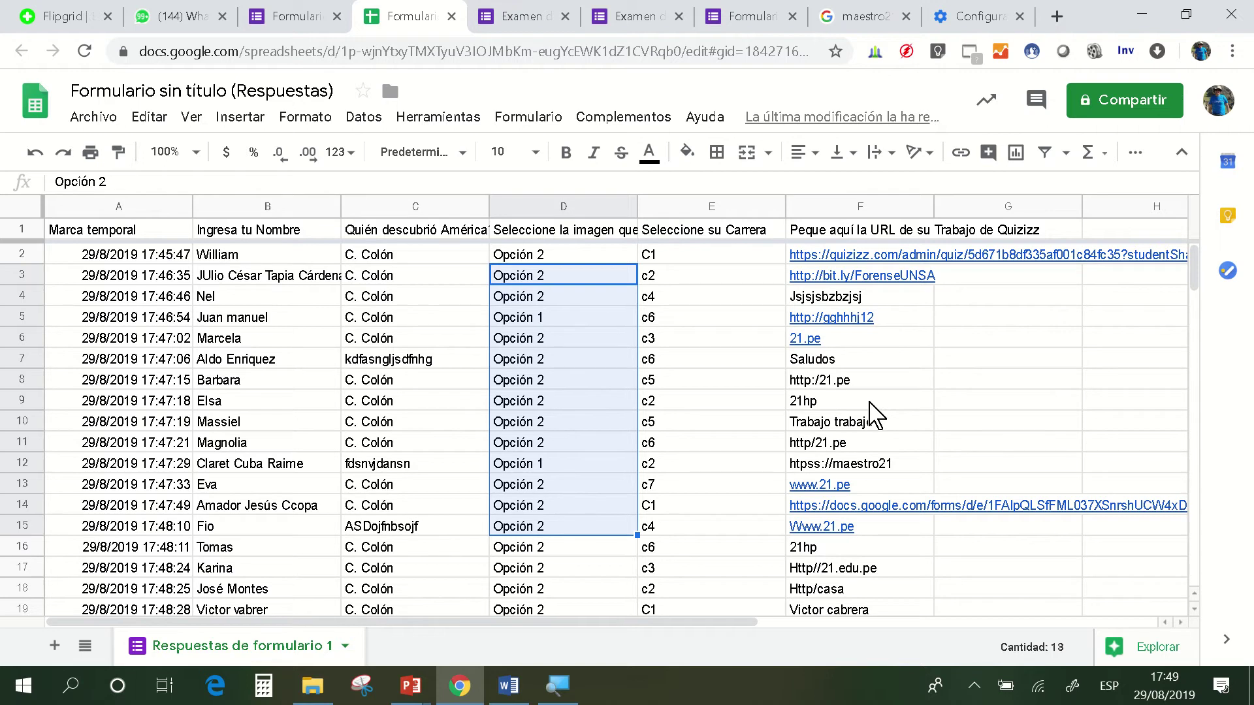
scroll(924, 448, "down", 5)
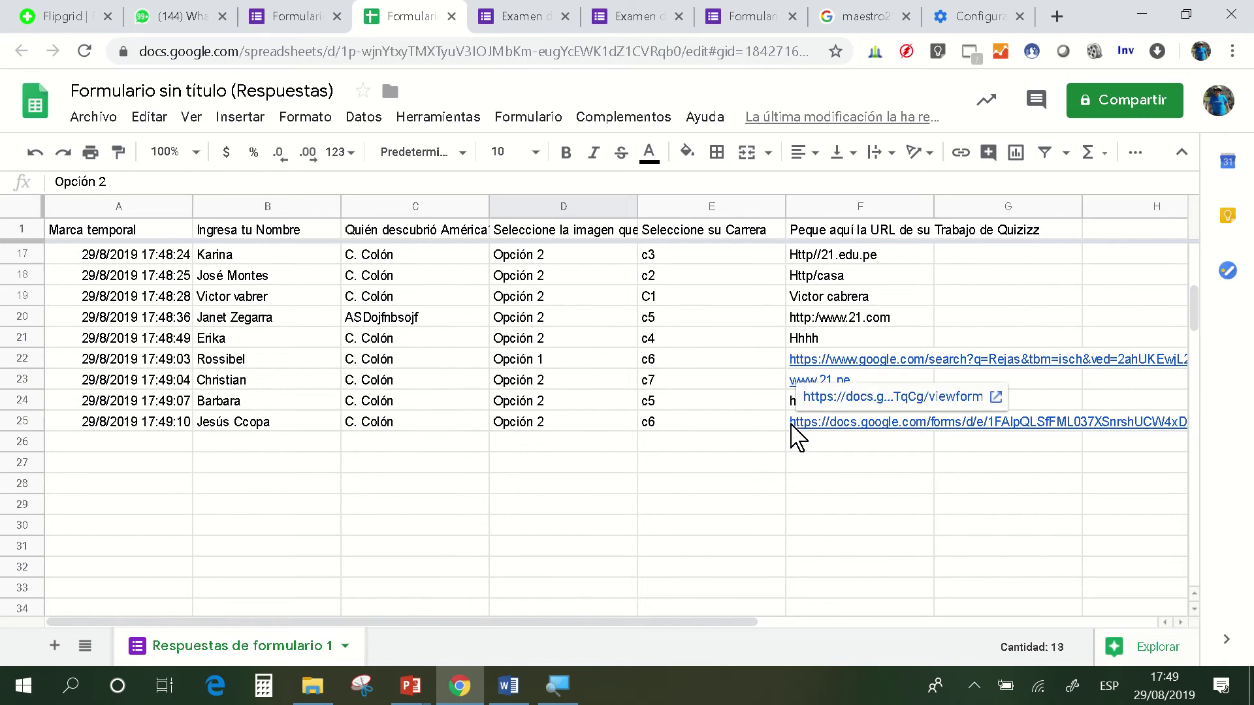
- Return to the form and go from it to the Google Forms home page at forms.google.com
left_click(311, 15)
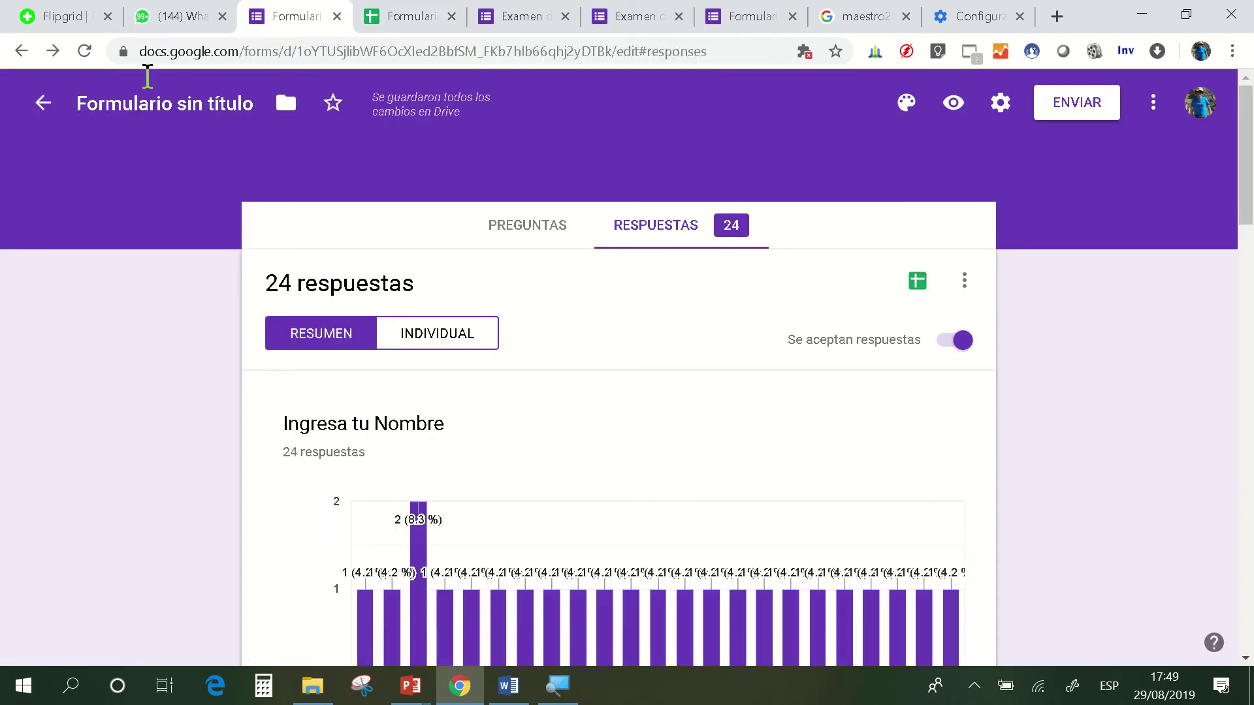
left_click(250, 50)
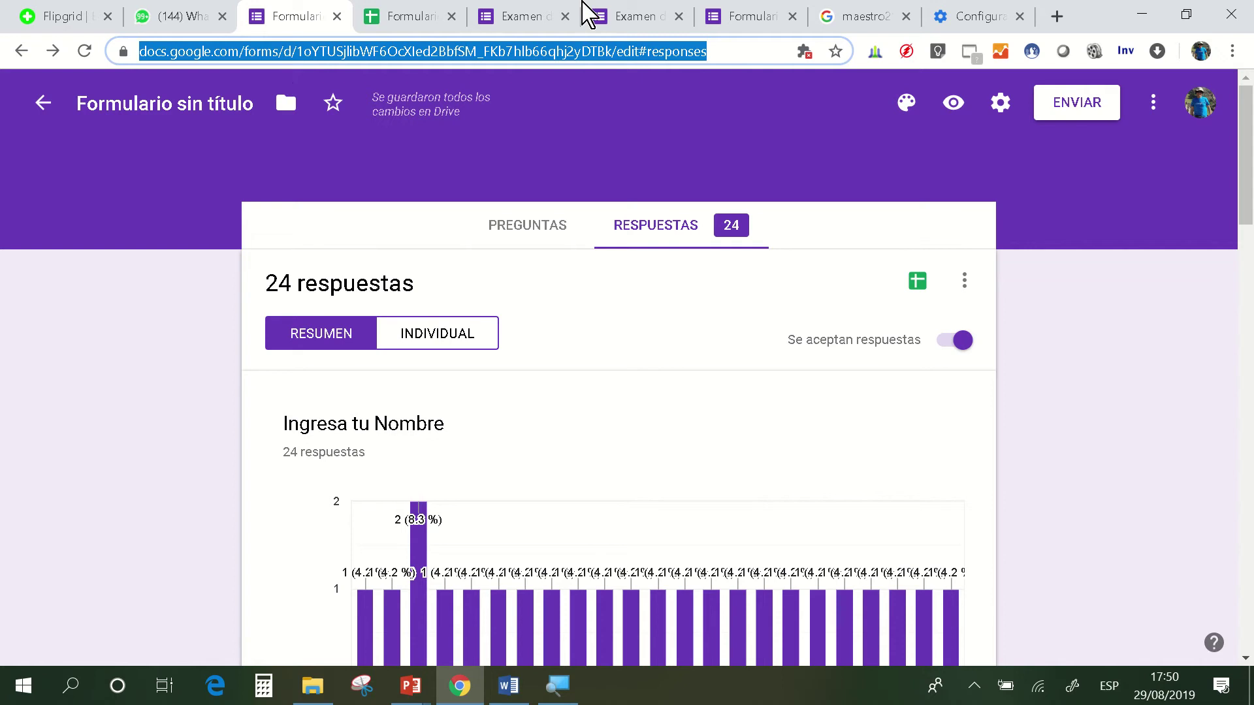
mouse_move(596, 14)
type("forms.google.com")
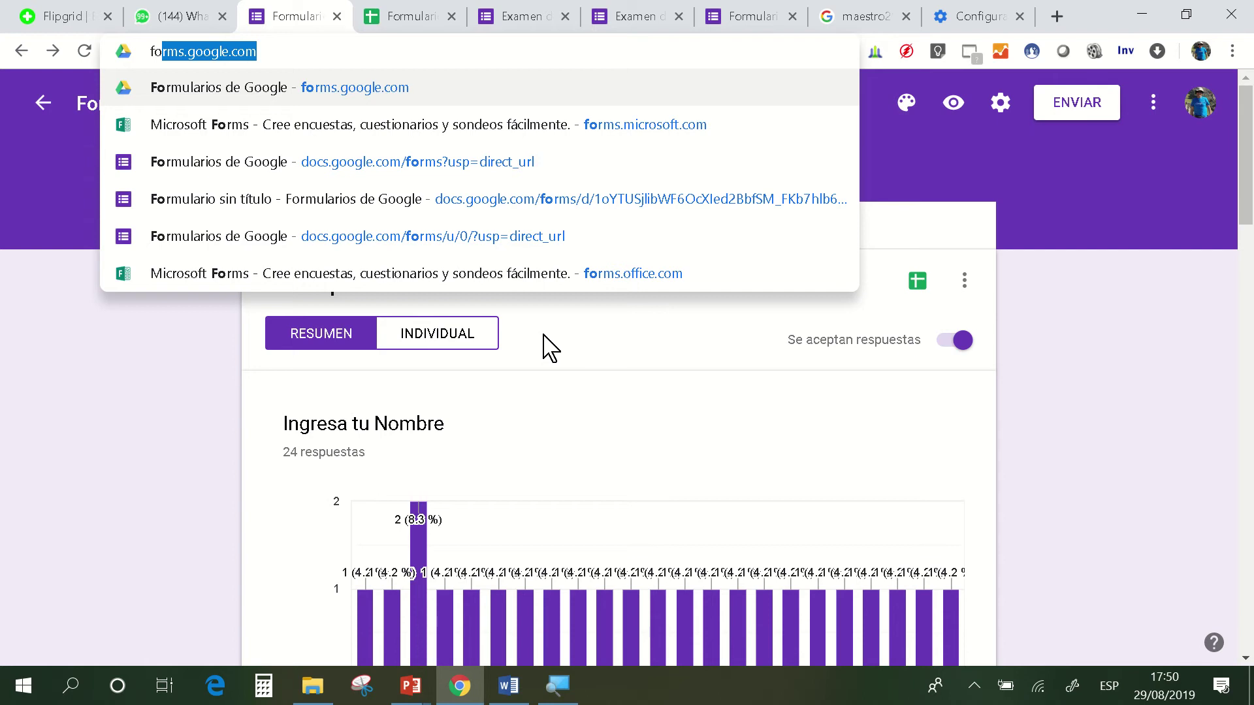
key("Return")
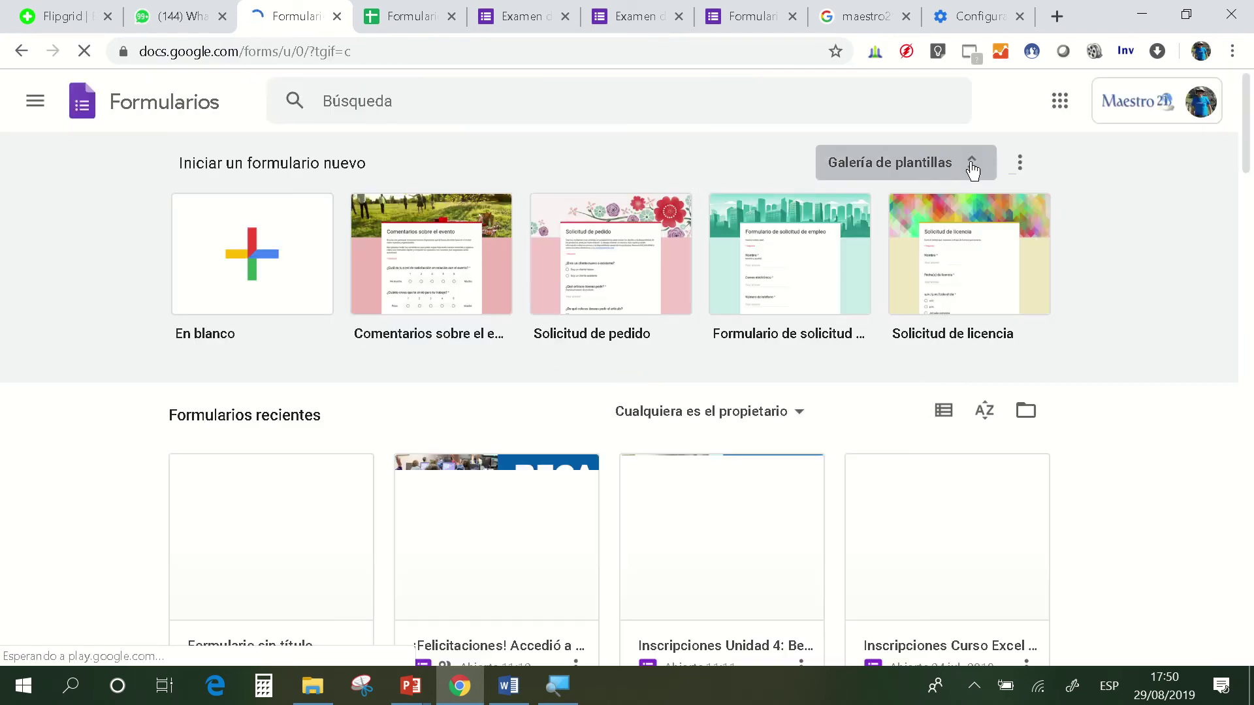
- Rename the recent form "Formulario sin título" as "prueba 1"
scroll(514, 418, "down", 2)
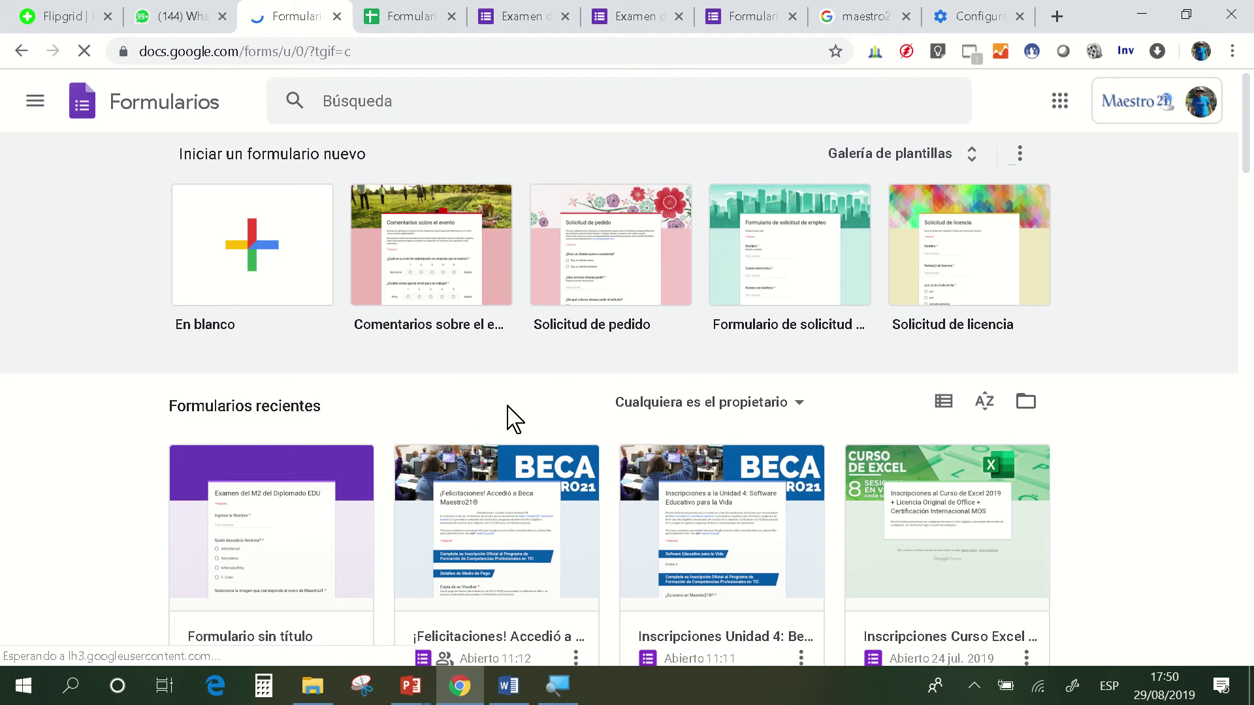
scroll(515, 417, "down", 2)
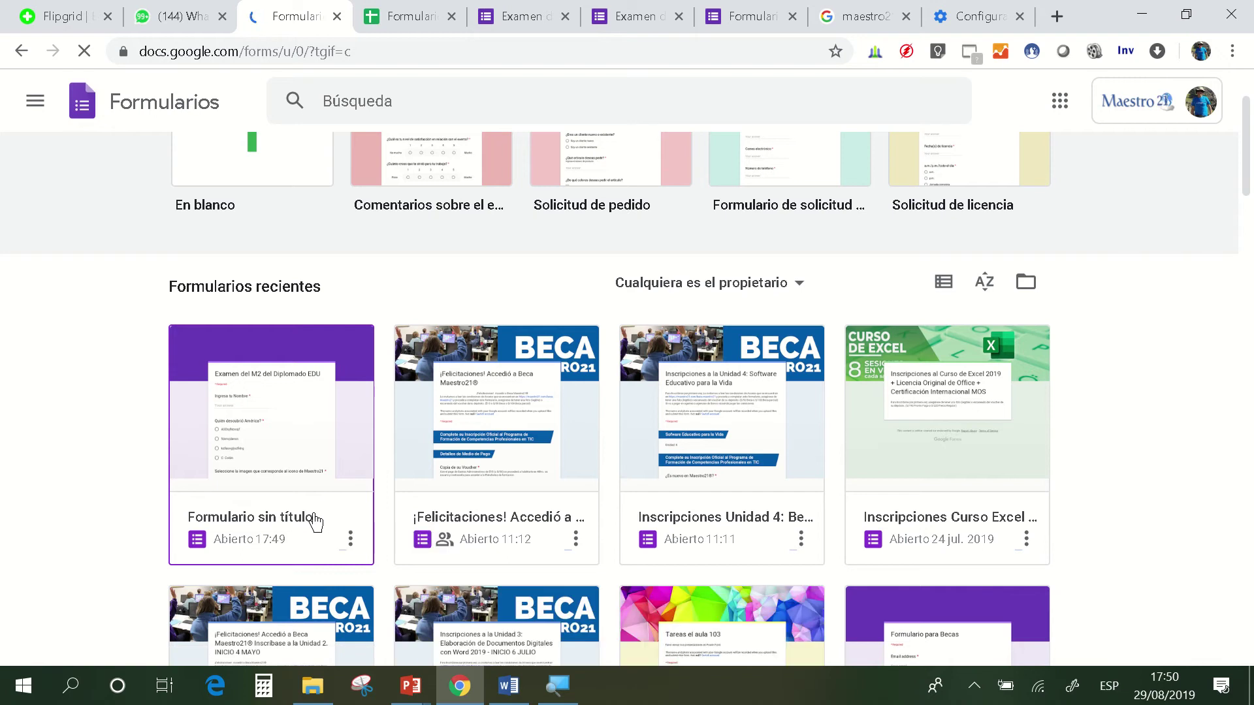
left_click(350, 539)
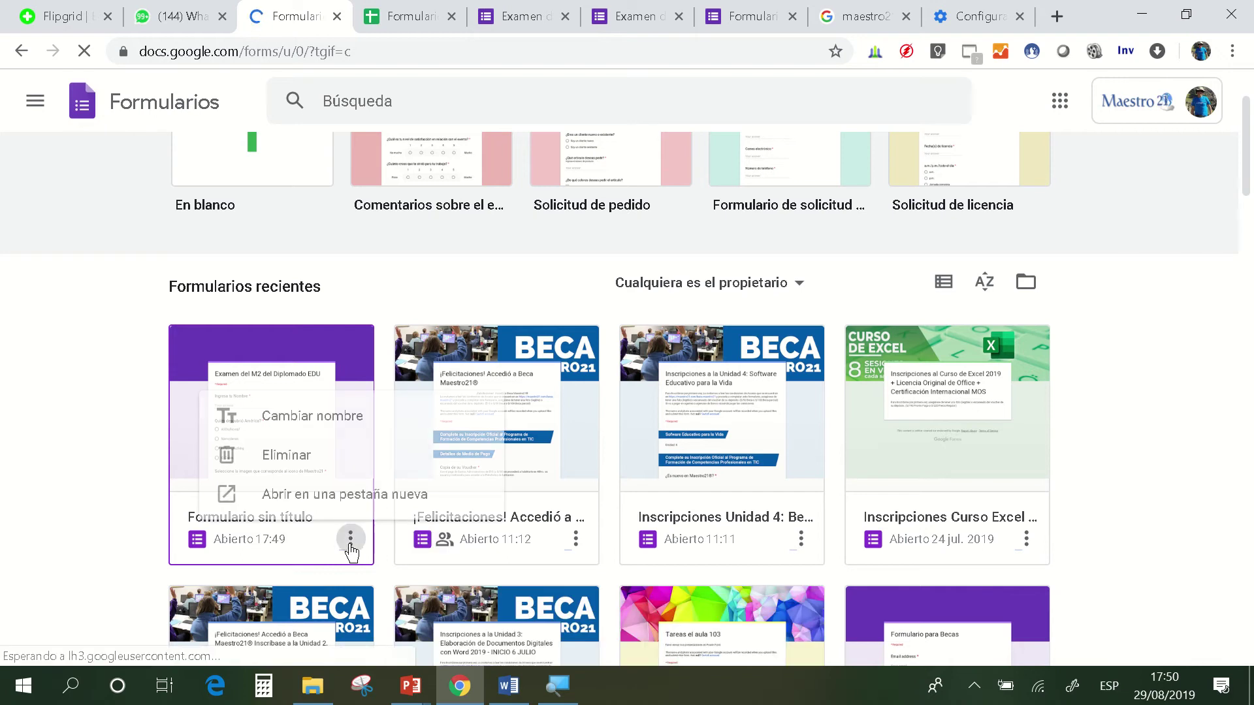
left_click(319, 429)
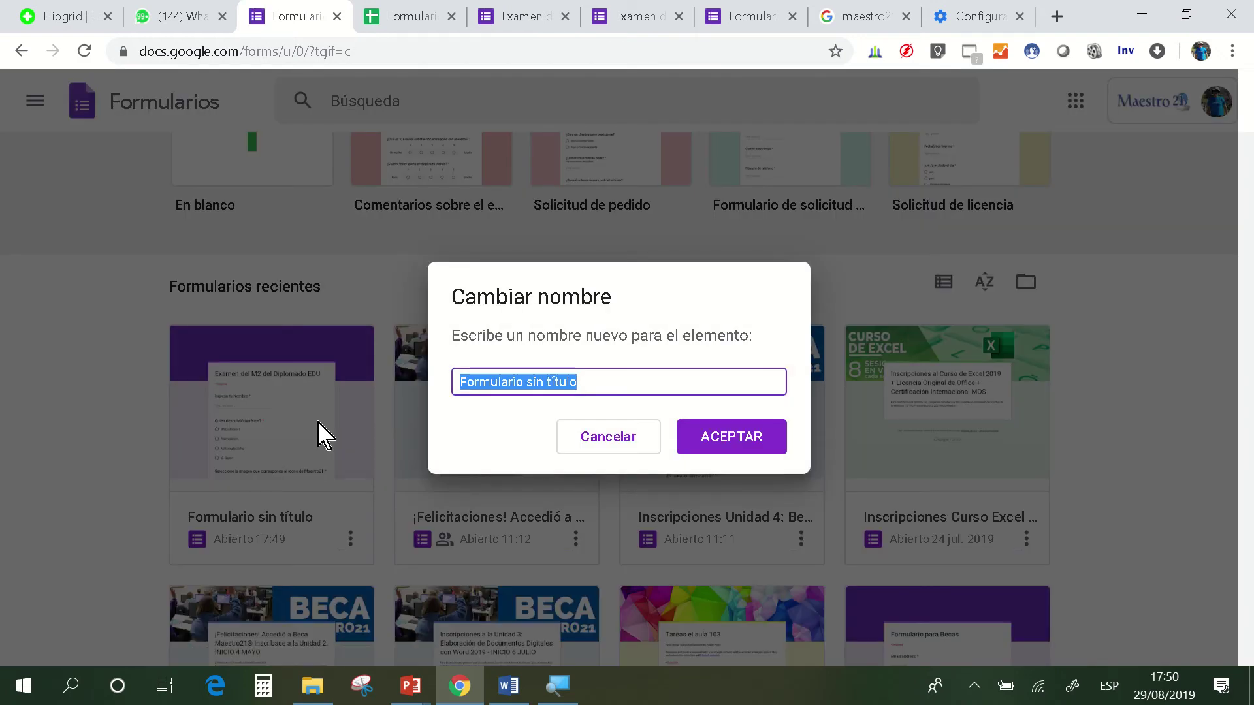
type("prueba 1")
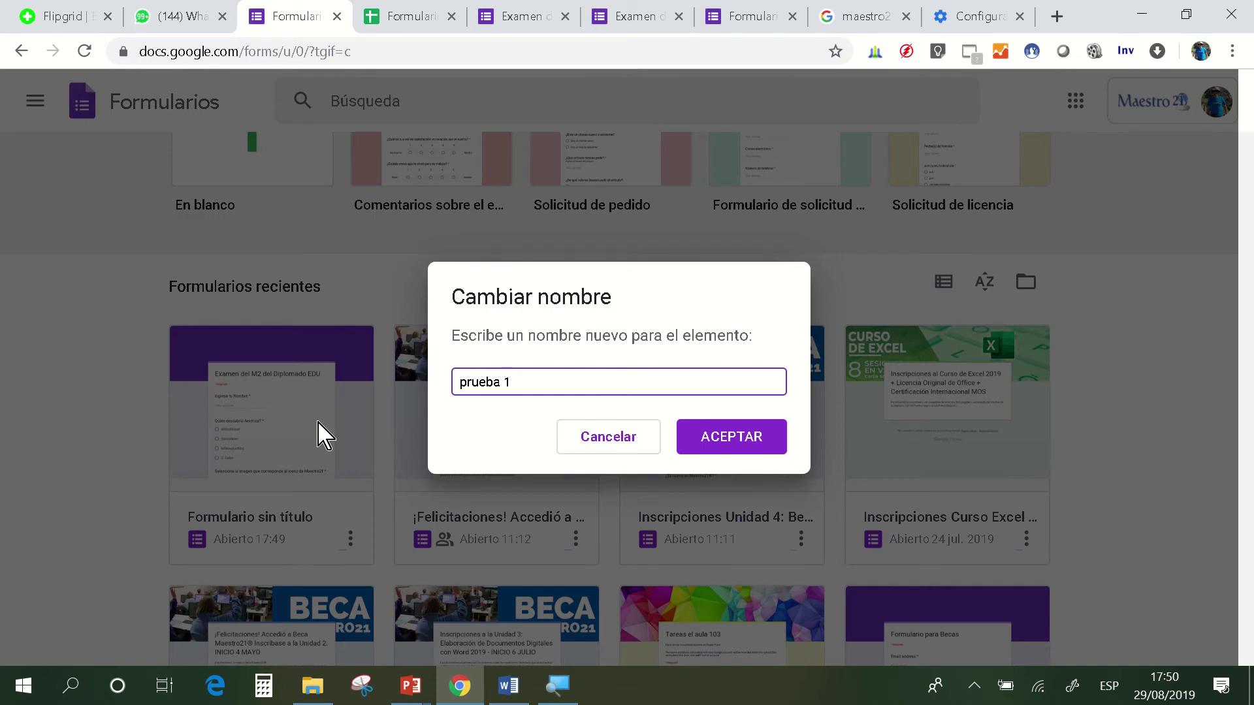
key("Return")
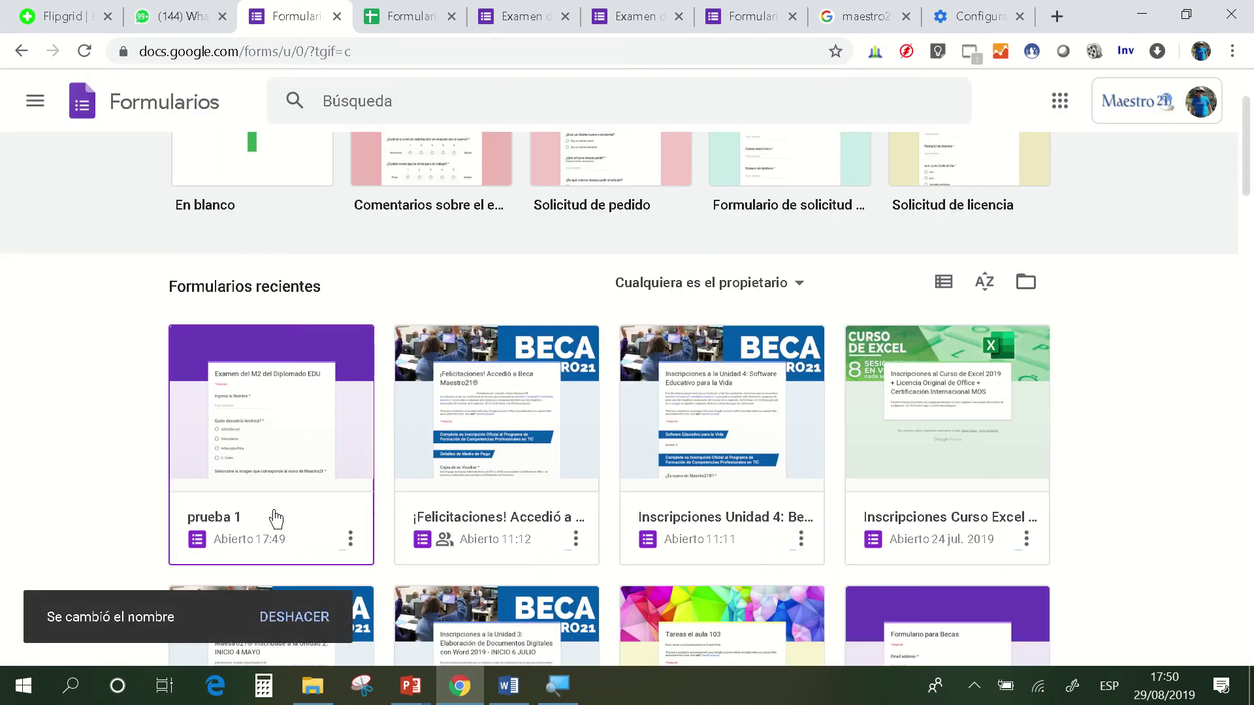
- Stay on the forms home page when asked about leaving, reload it, and create a new blank form
scroll(276, 518, "up", 2)
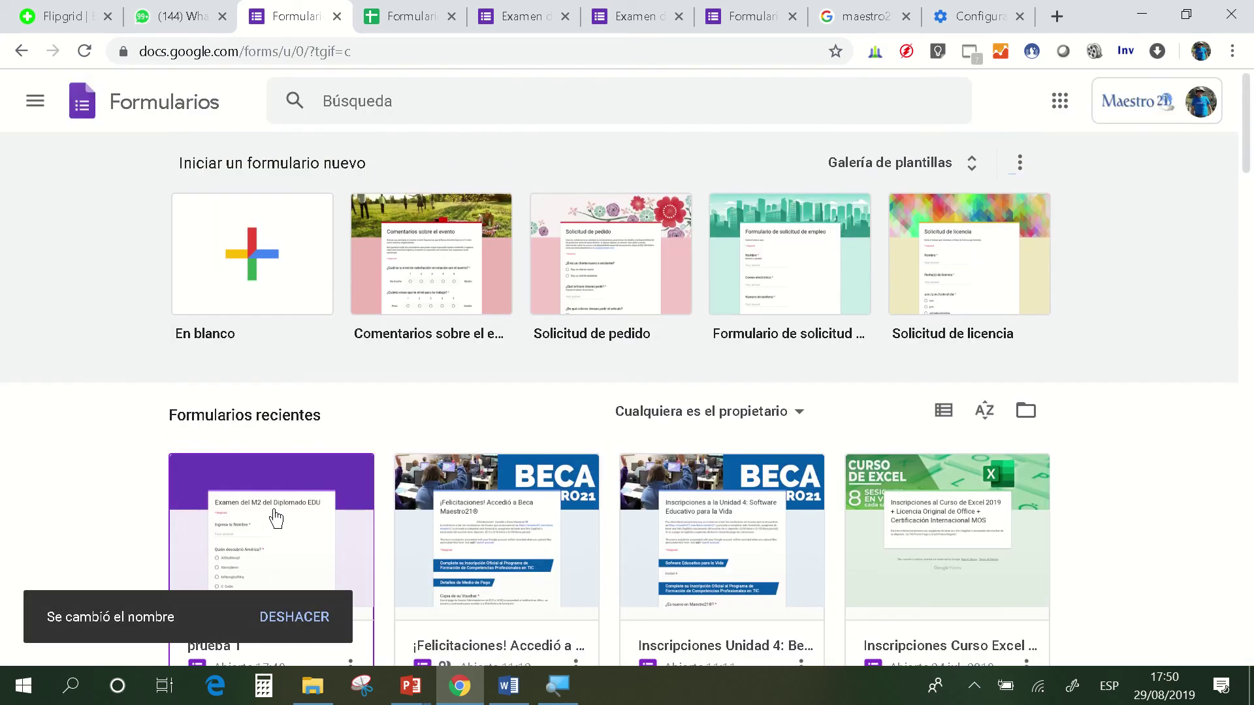
left_click(236, 264)
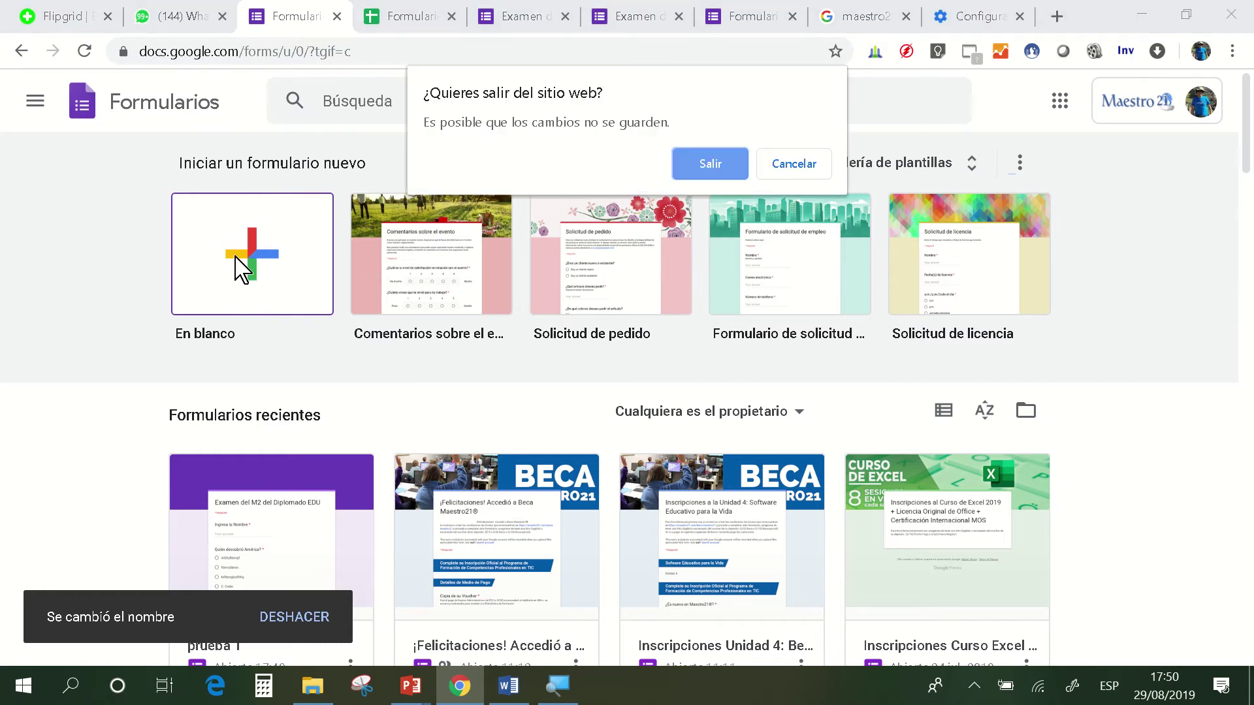
left_click(794, 165)
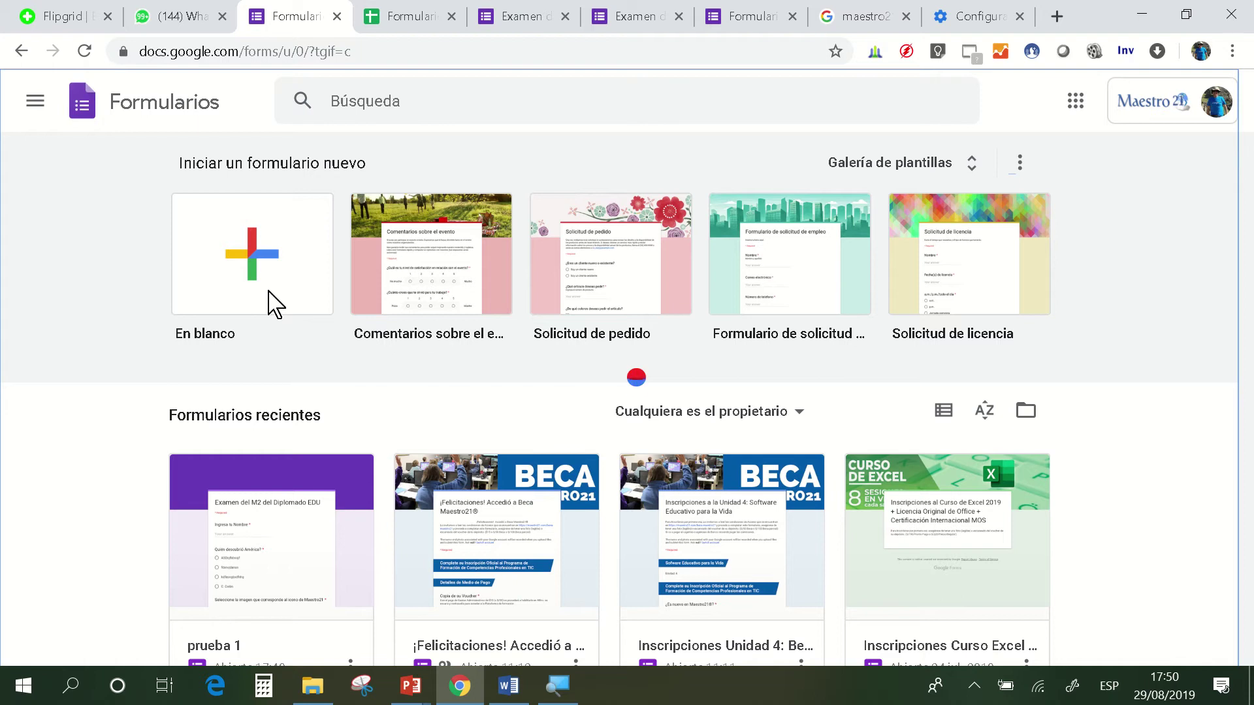
left_click(86, 49)
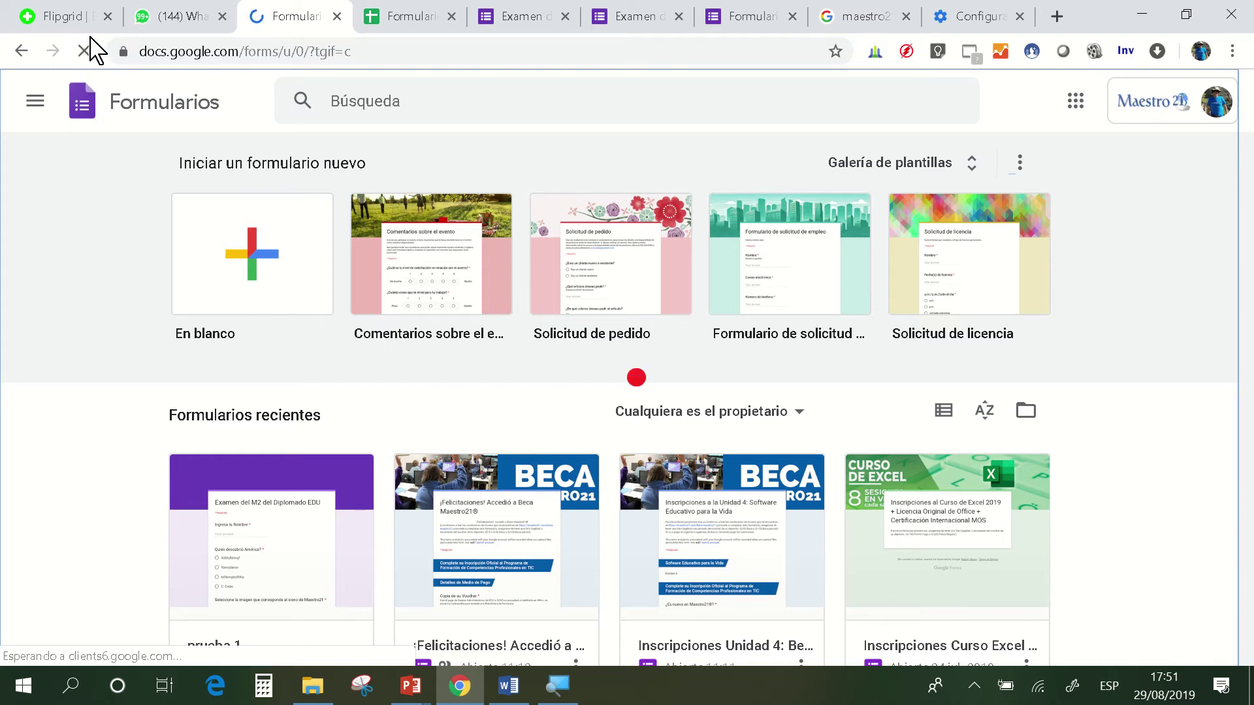
left_click(272, 271)
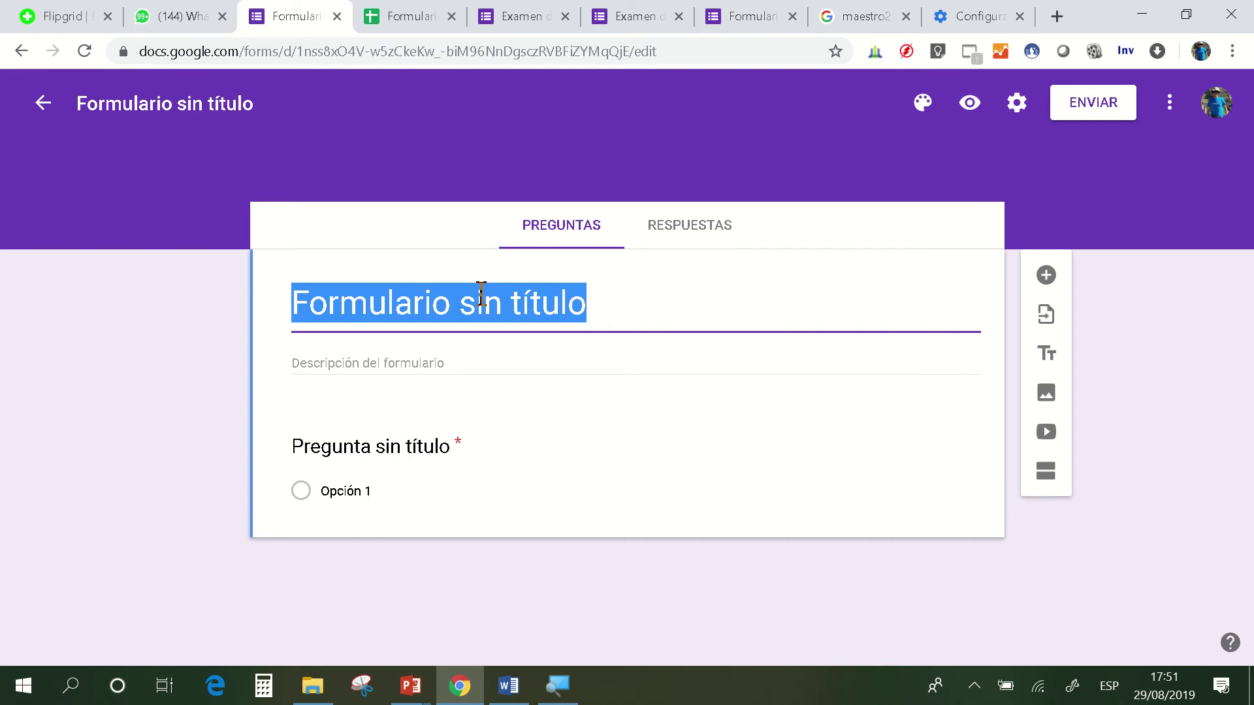
- Title the new form "Inscripción al Curso de Power Point"
type("Inscripci")
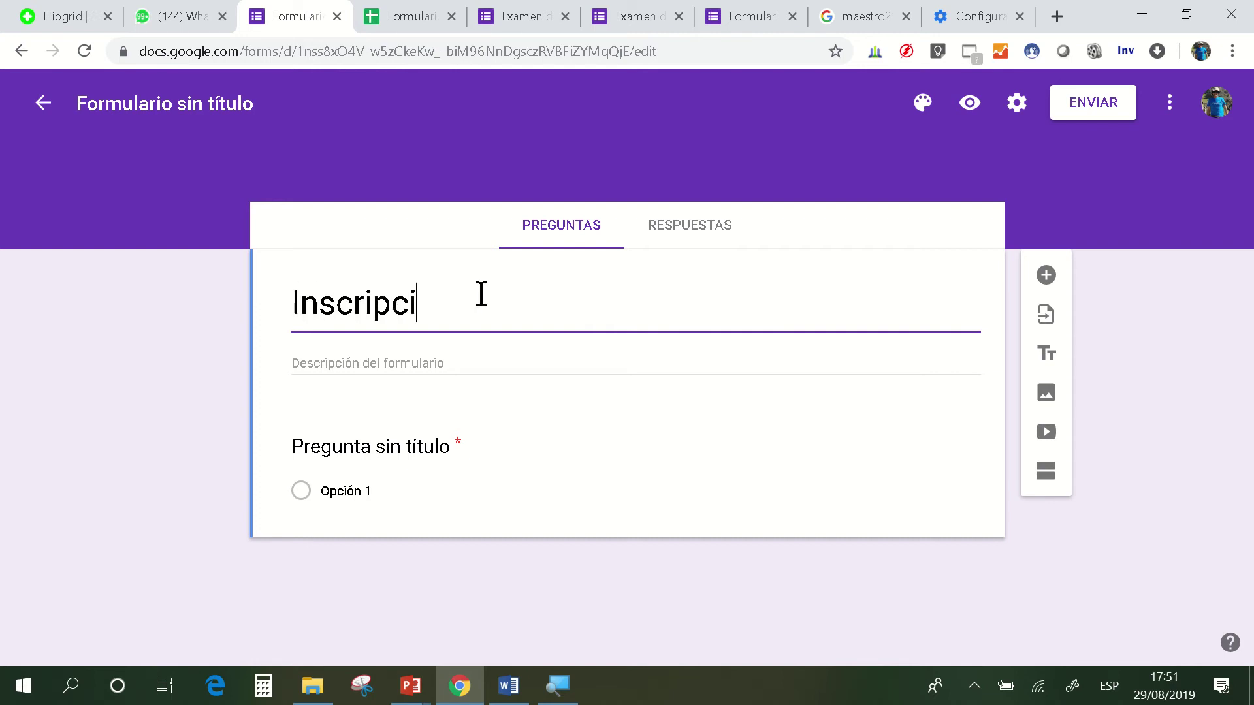
type("ón al")
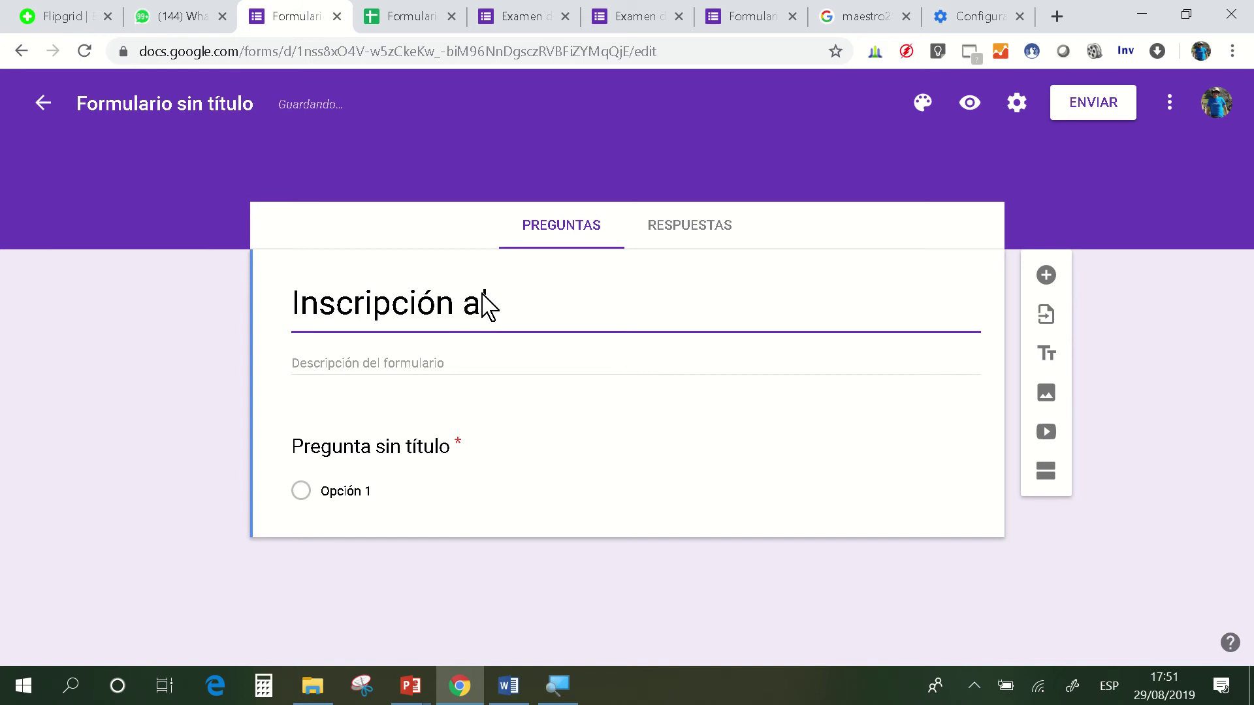
type(" Curso")
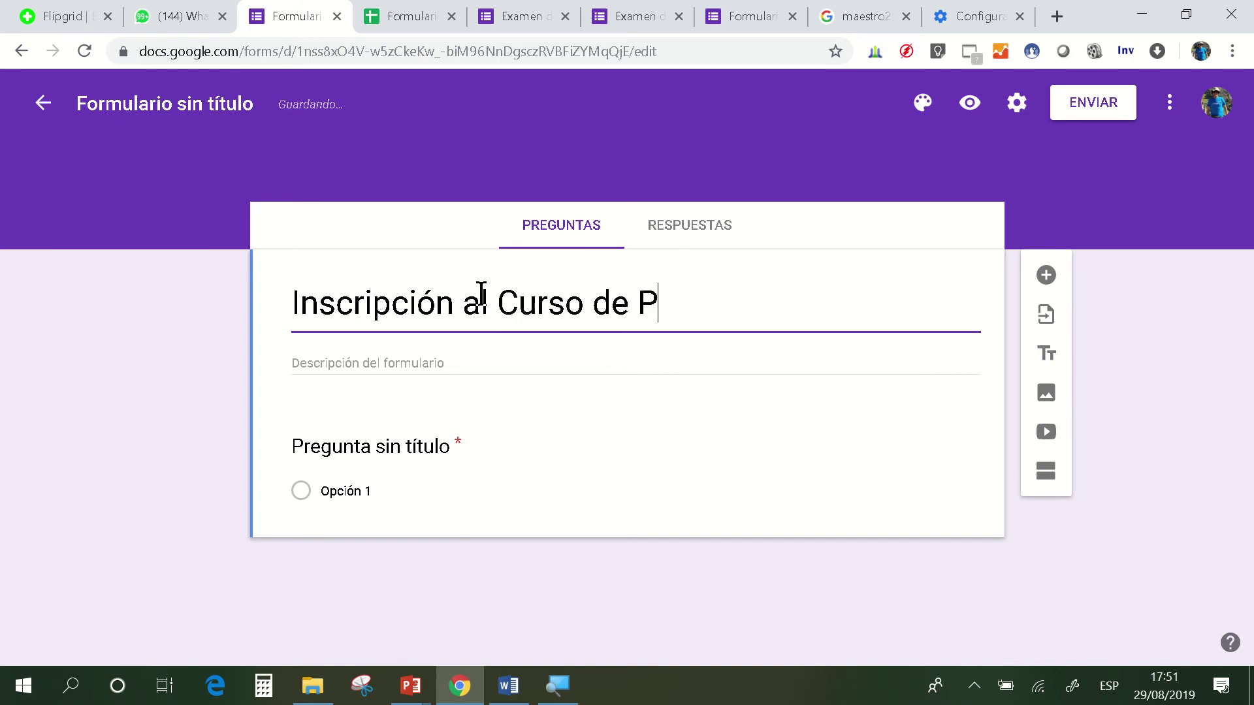
type(" de Power ")
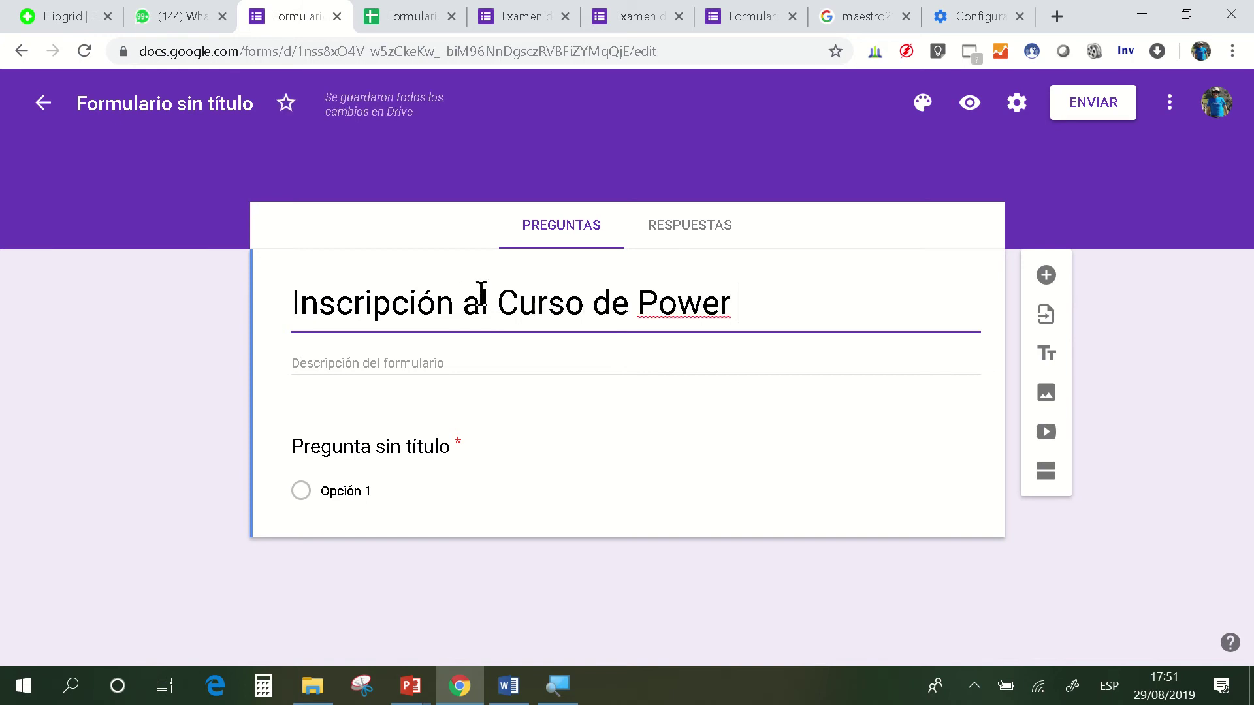
type("Point")
- Name the first question "Nombre" and set its answer type to Respuesta breve
left_click(421, 444)
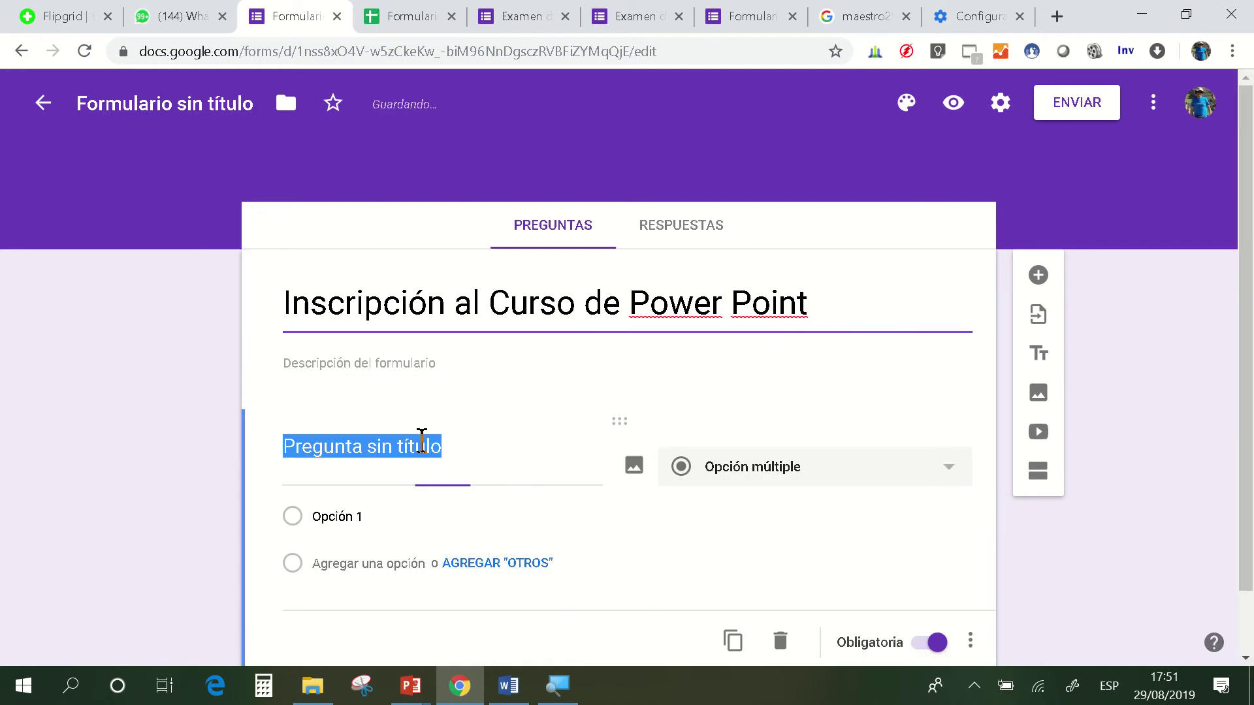
type("Nombre")
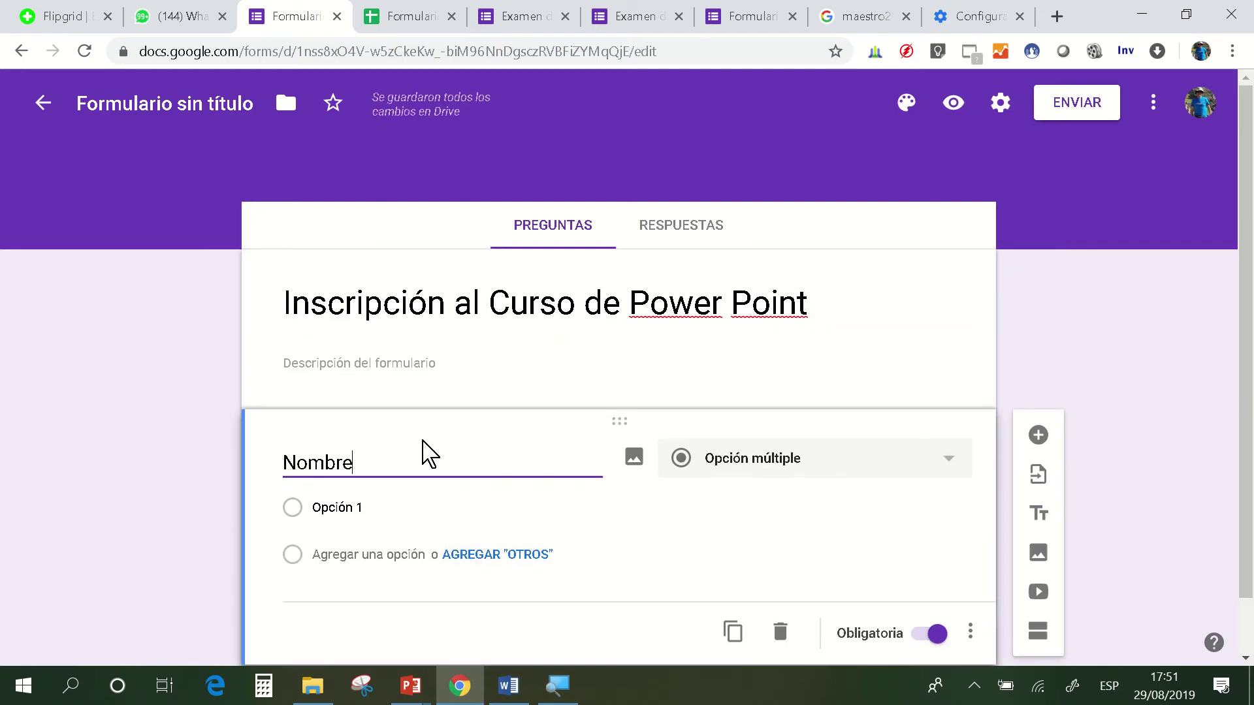
left_click(762, 457)
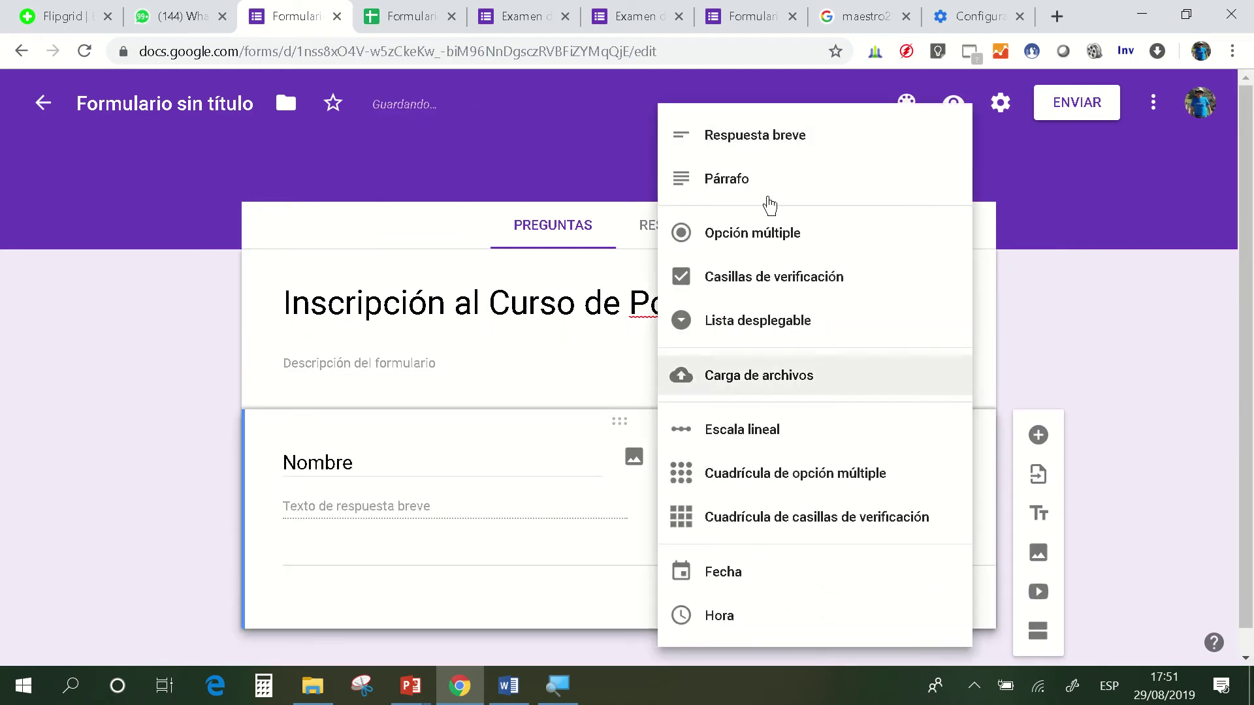
left_click(757, 152)
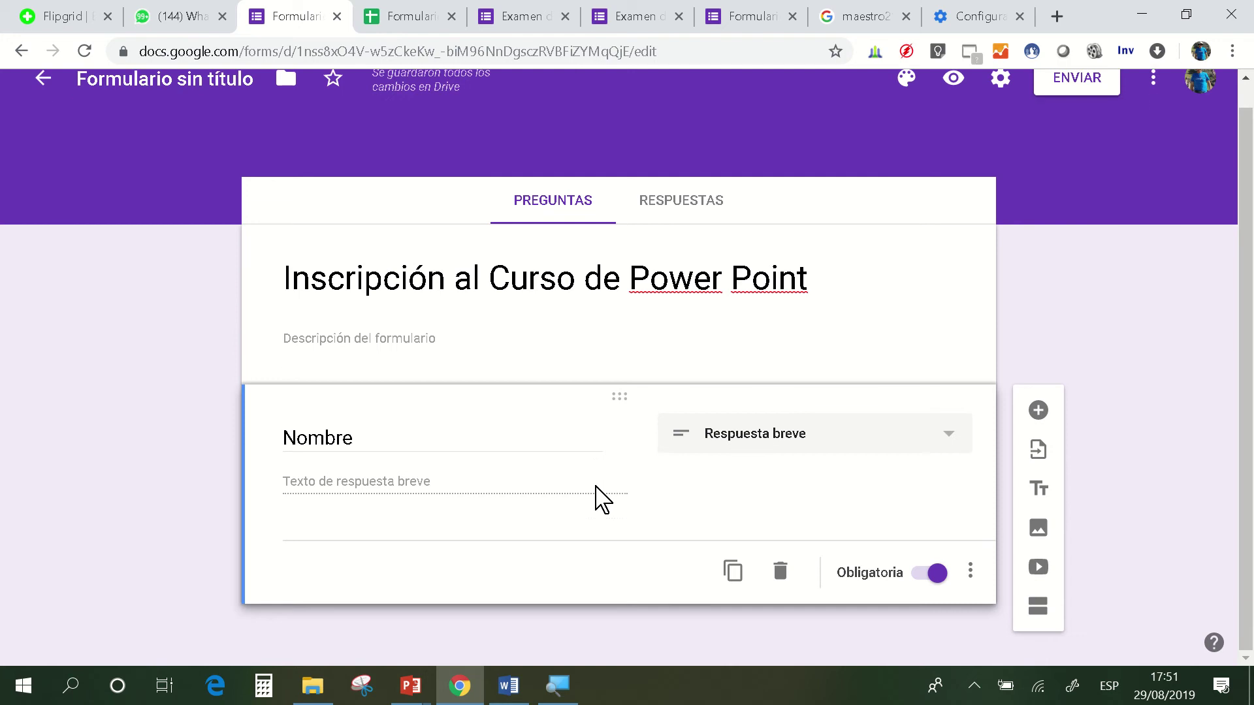
- Add two more questions, "Apellido" and "Email", both with the answer type Respuesta breve
left_click(1041, 420)
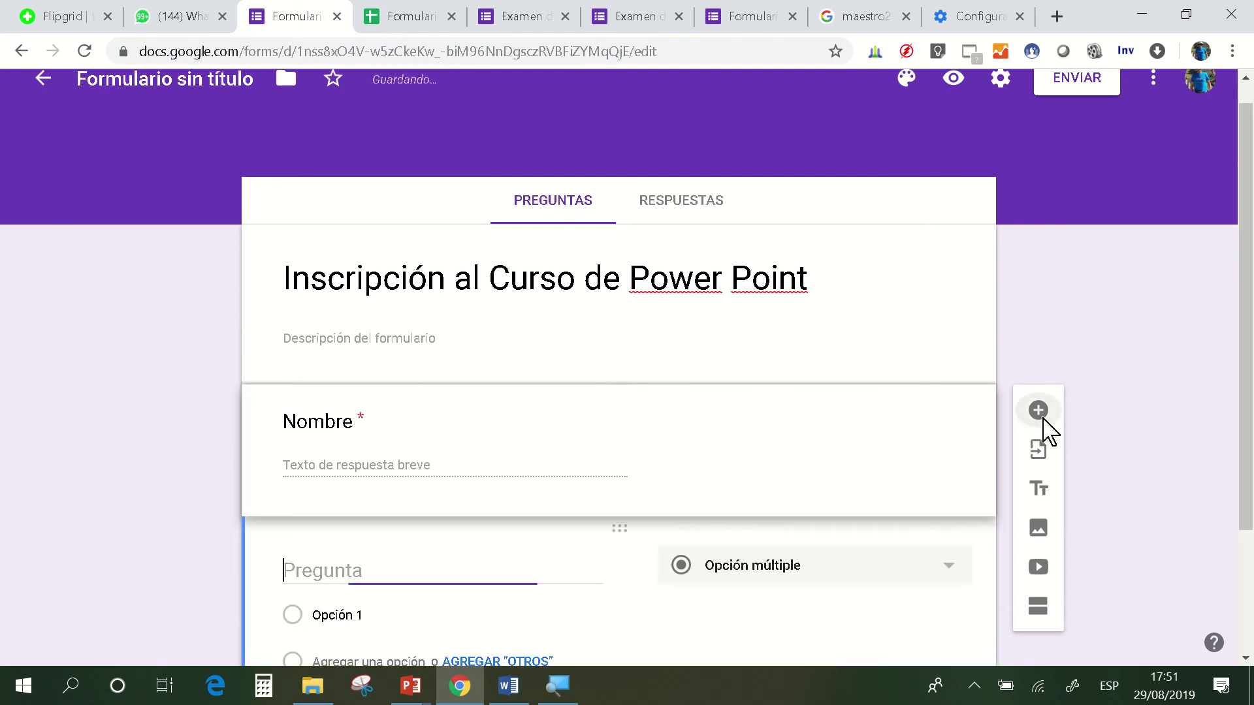
type("Apellido")
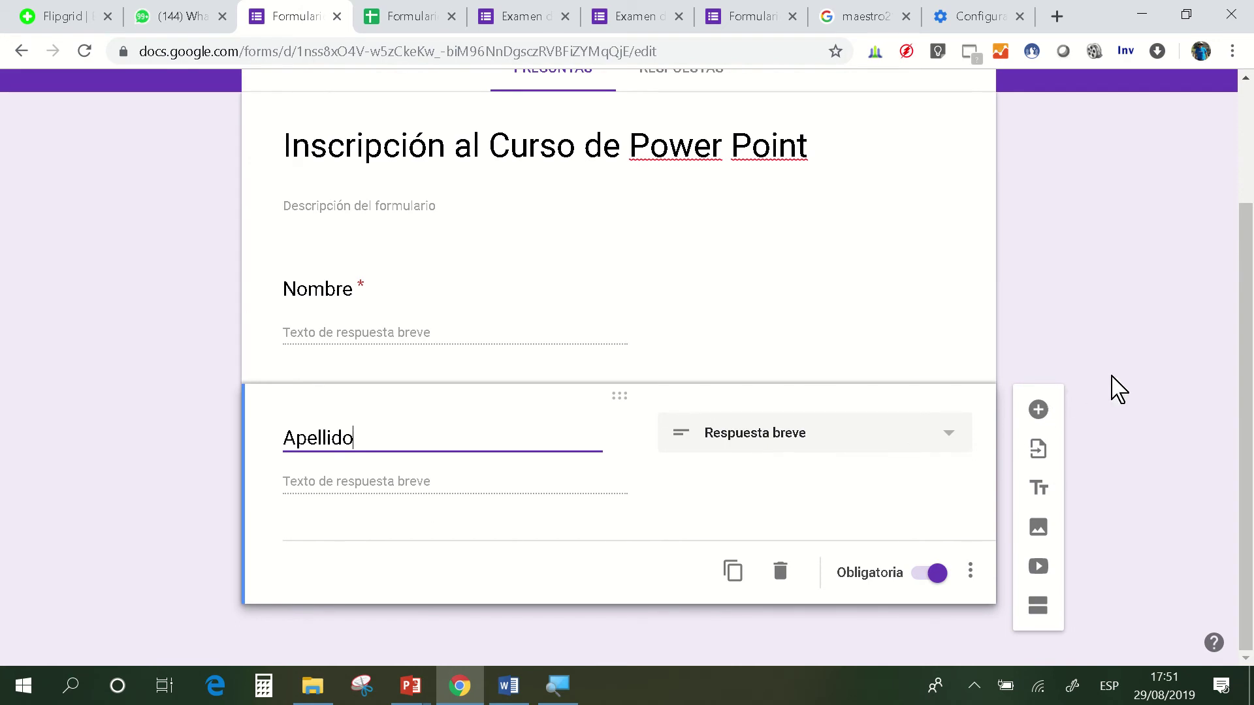
left_click(1039, 409)
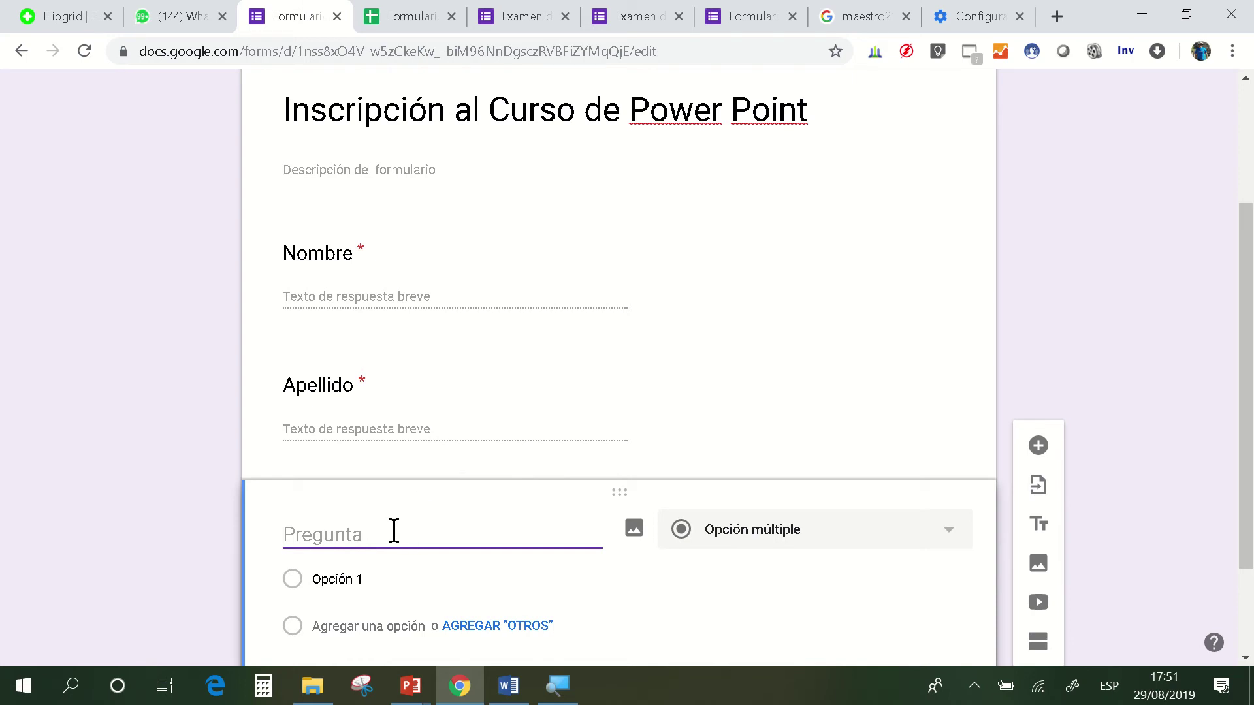
type("Email")
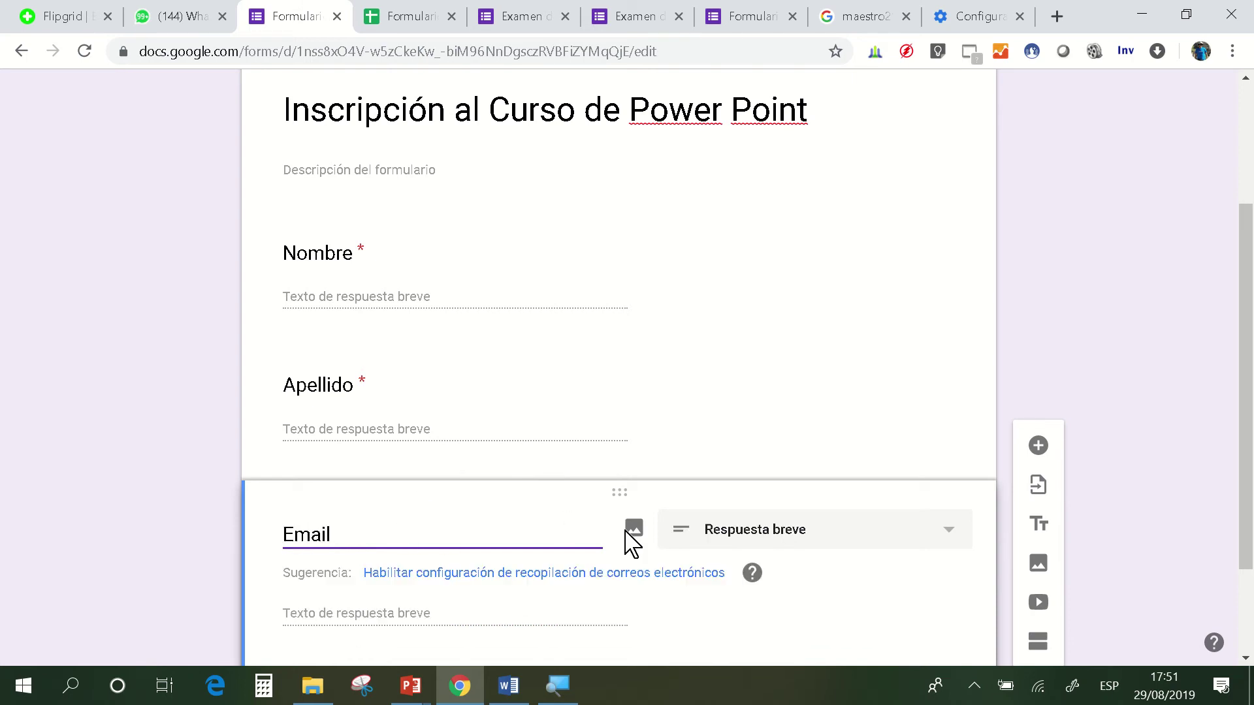
left_click(700, 523)
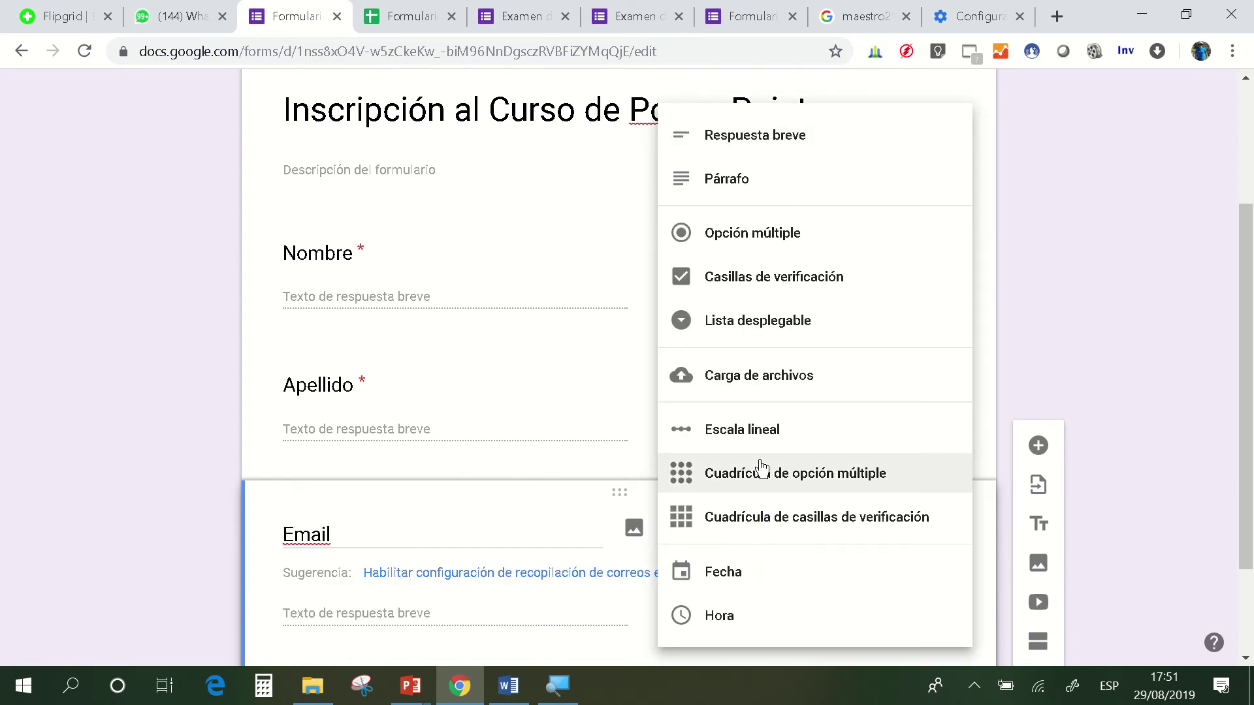
left_click(771, 154)
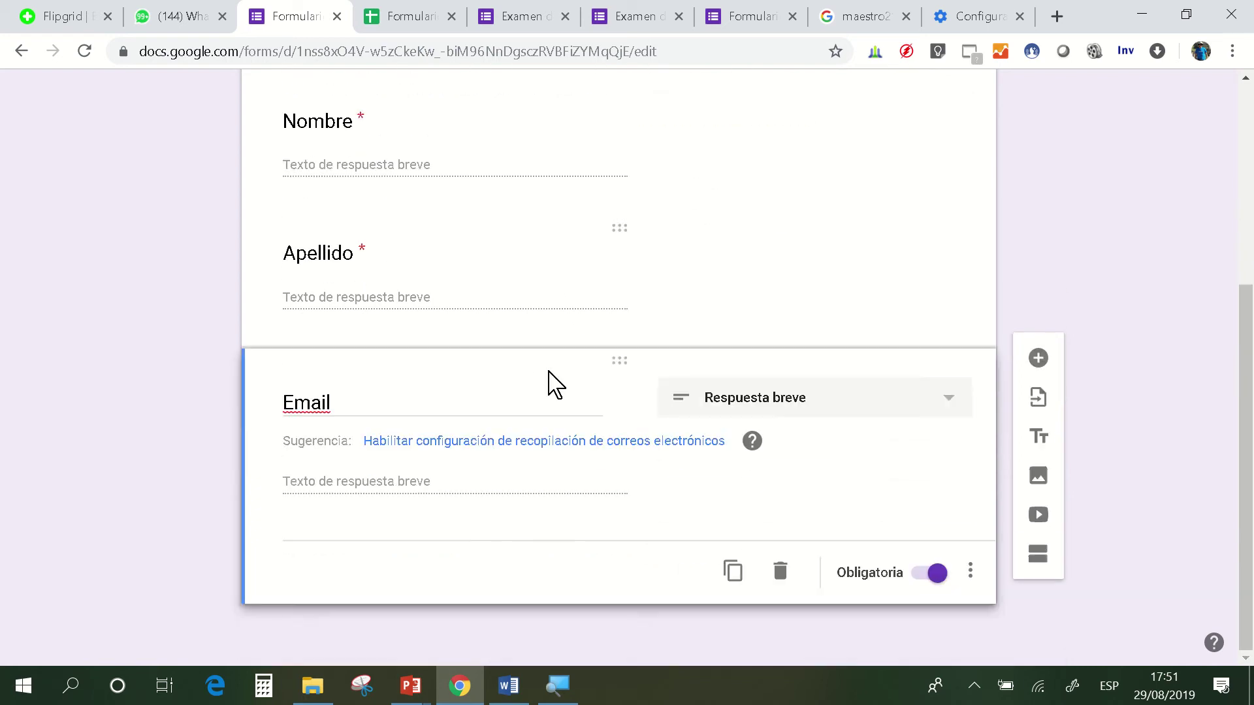
- Add a question "Elije tu Nivel" with the answer type Cuadrícula de opción múltiple
left_click(1037, 377)
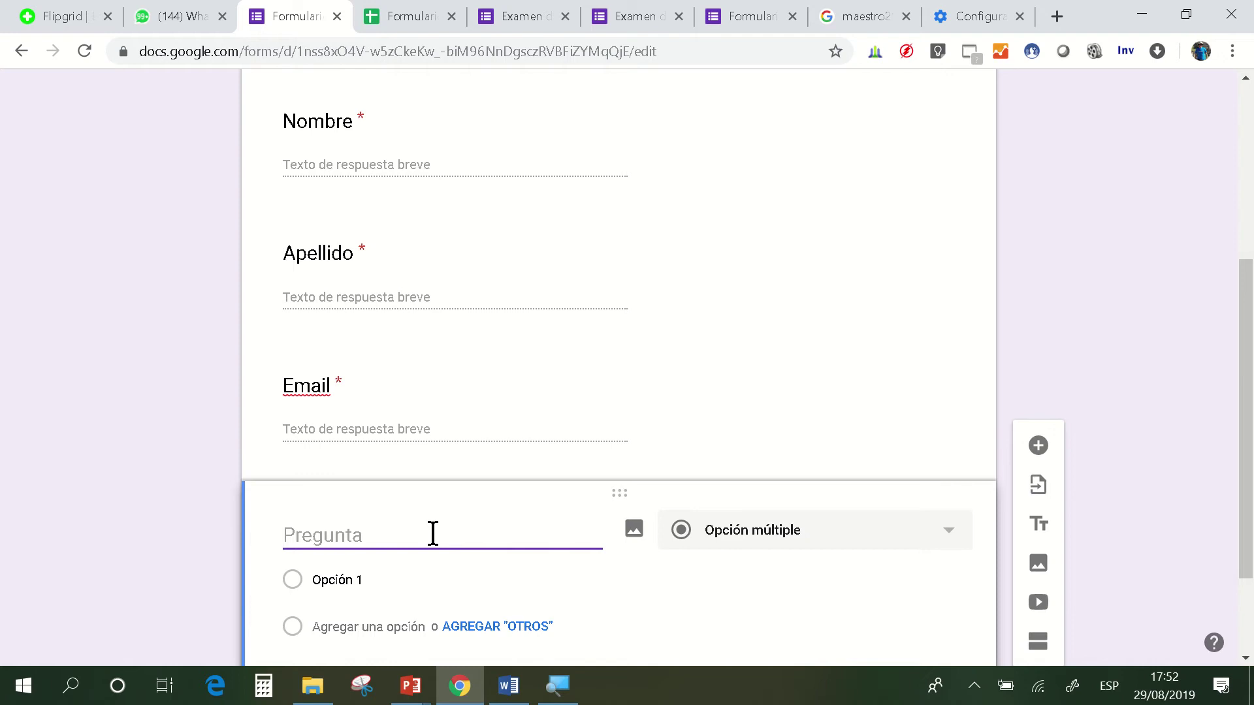
type("Elije tu")
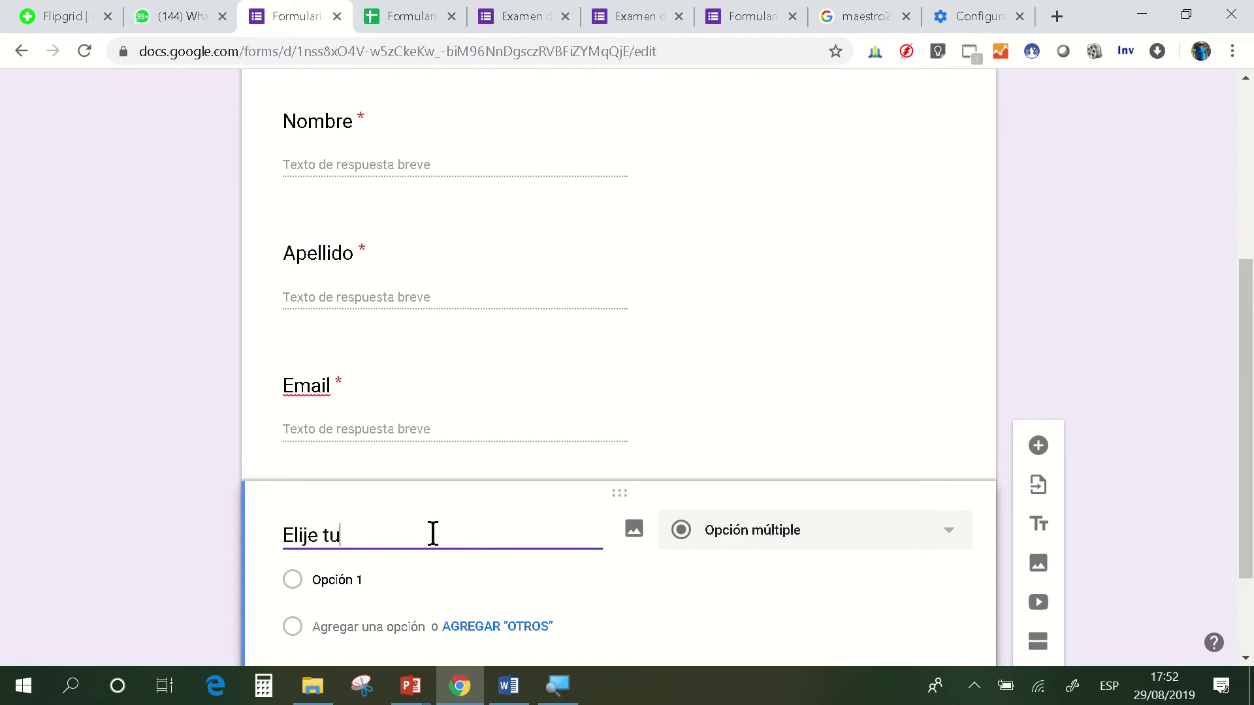
type(" Nivel")
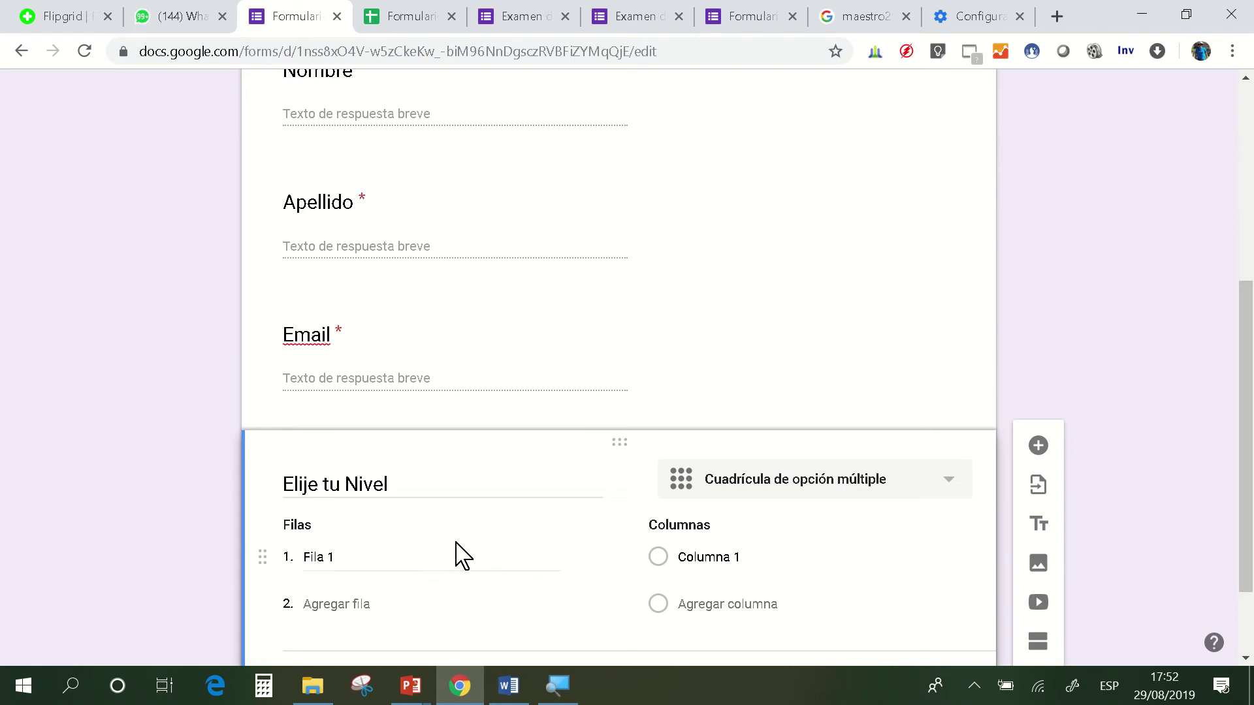
left_click(718, 476)
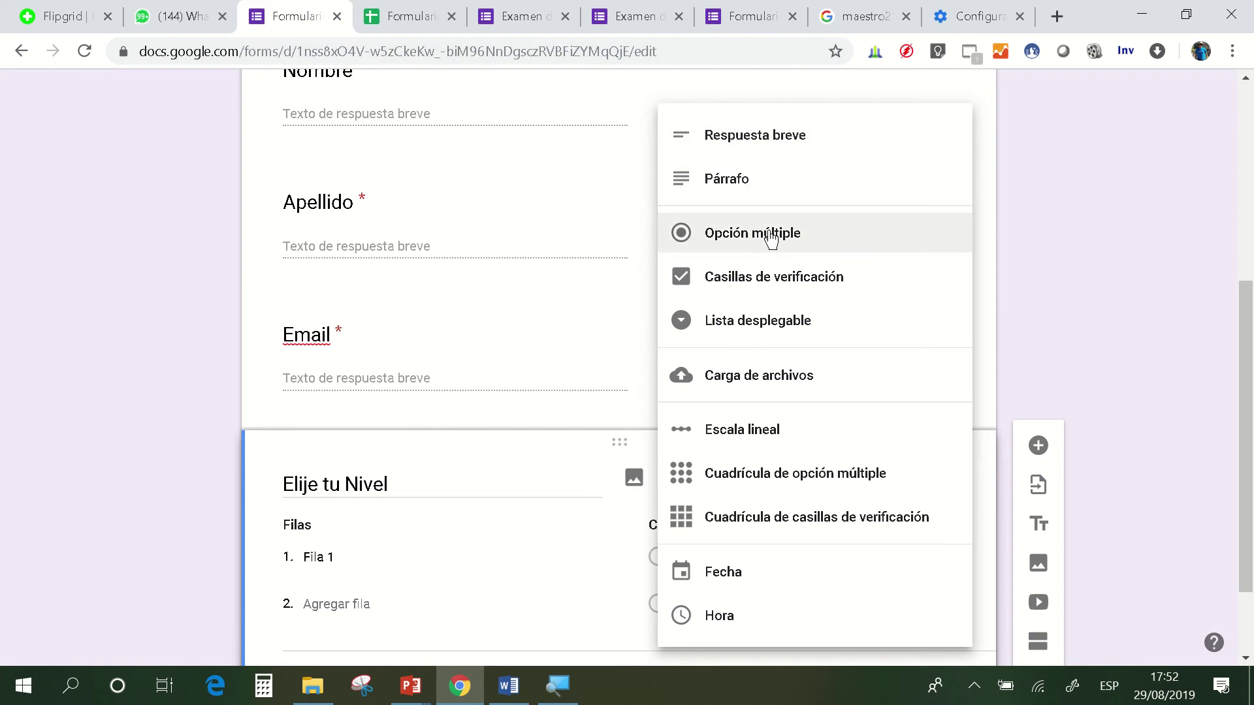
- Name the first two rows of the "Elije tu Nivel" grid "core" and "experto"
left_click(389, 552)
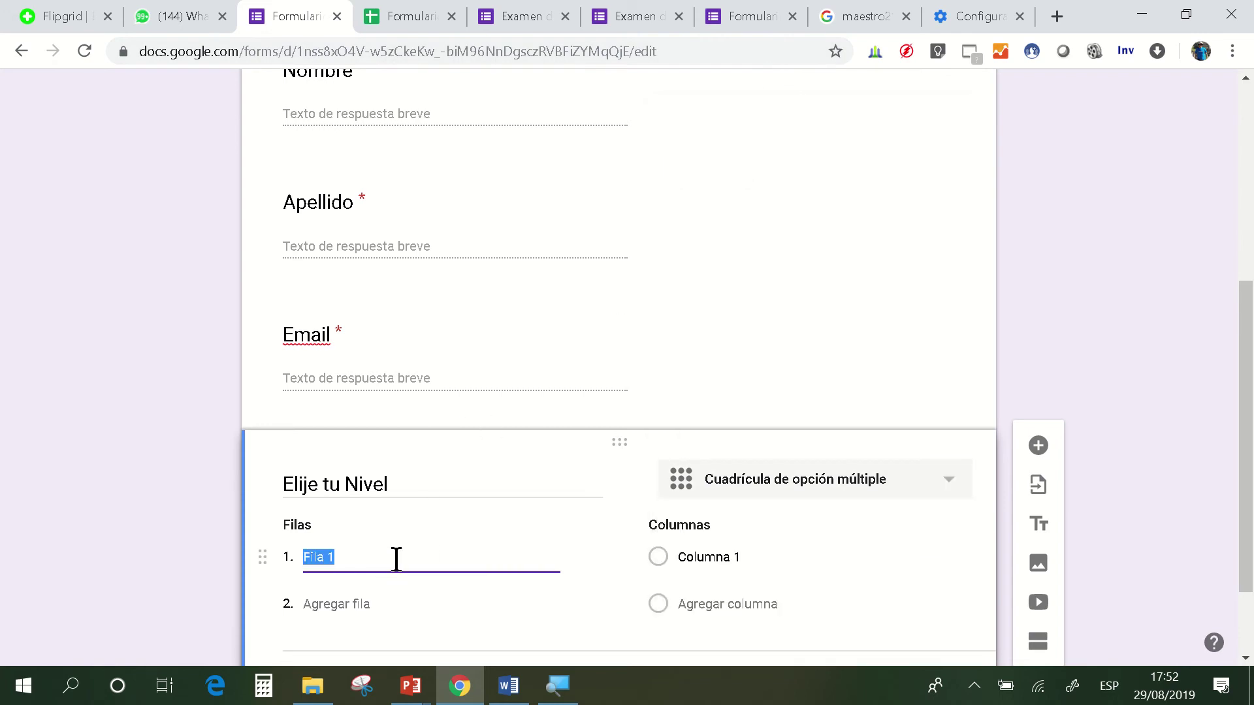
type("core")
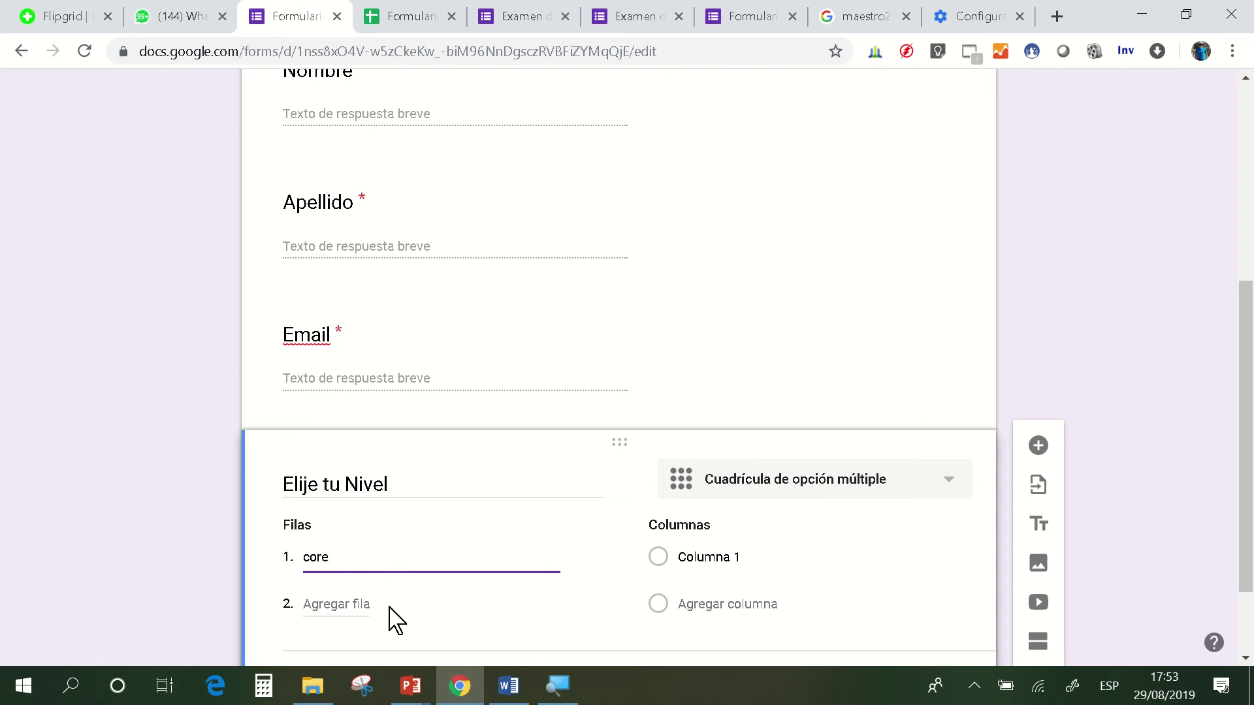
left_click(363, 604)
type("ex")
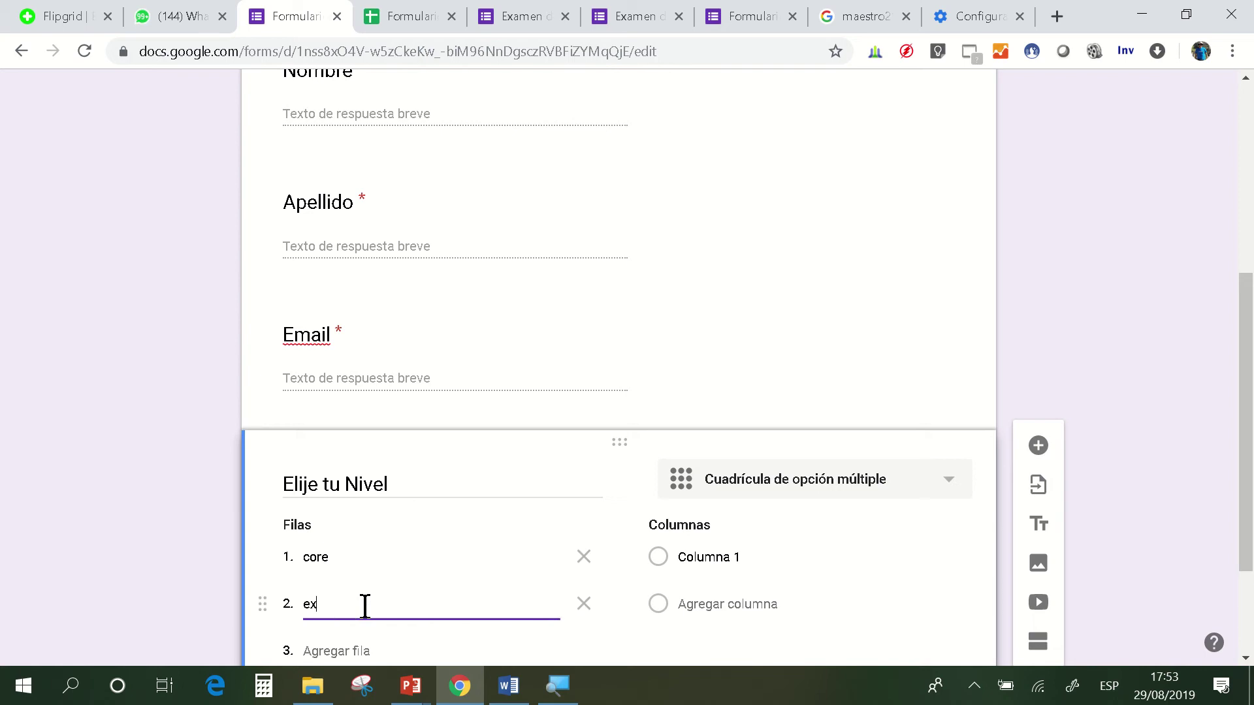
type("perto")
left_click(479, 563)
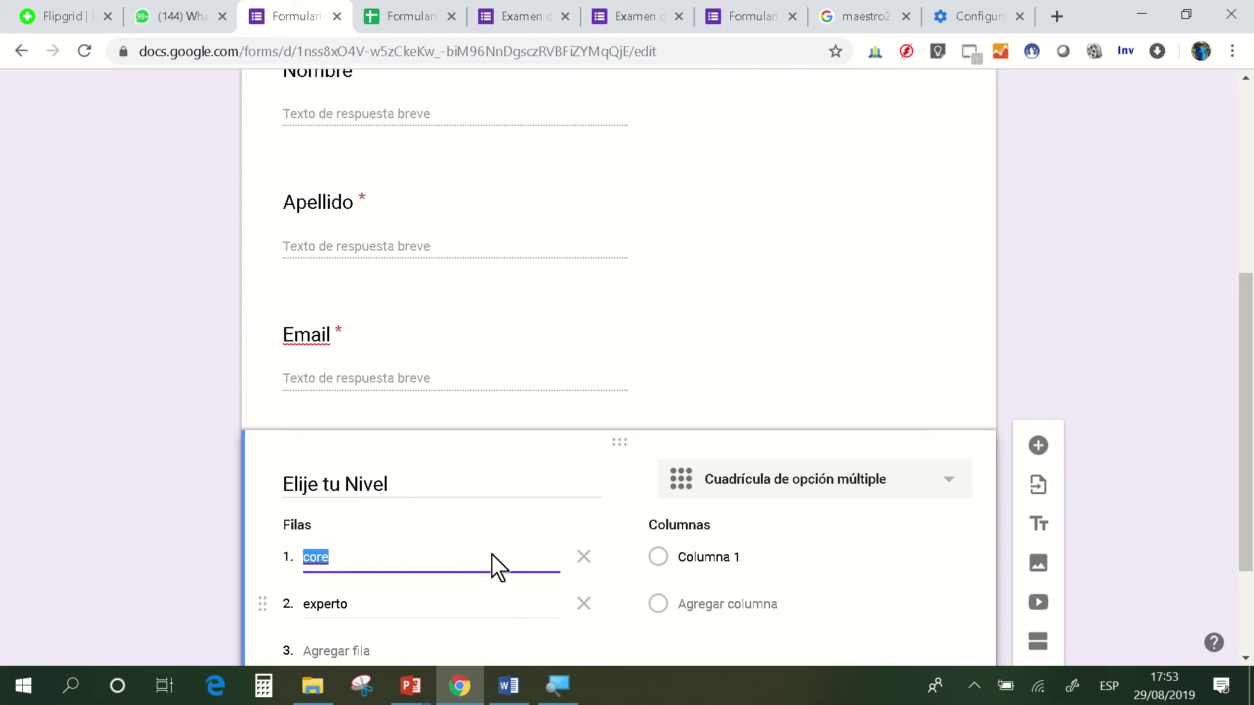
- Open the form's theme options, try the teal theme color, and set it to orange (Naranja #ff9800) instead
scroll(483, 555, "down", 3)
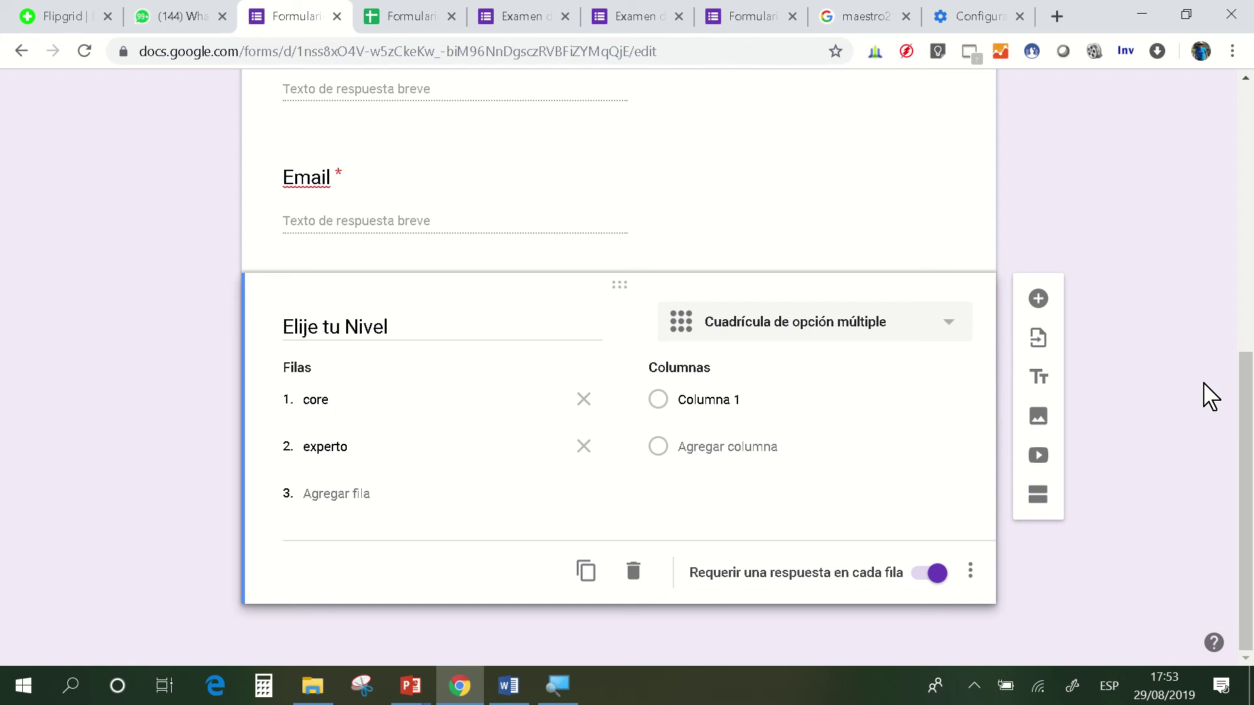
scroll(1158, 484, "up", 7)
scroll(1108, 440, "up", 1)
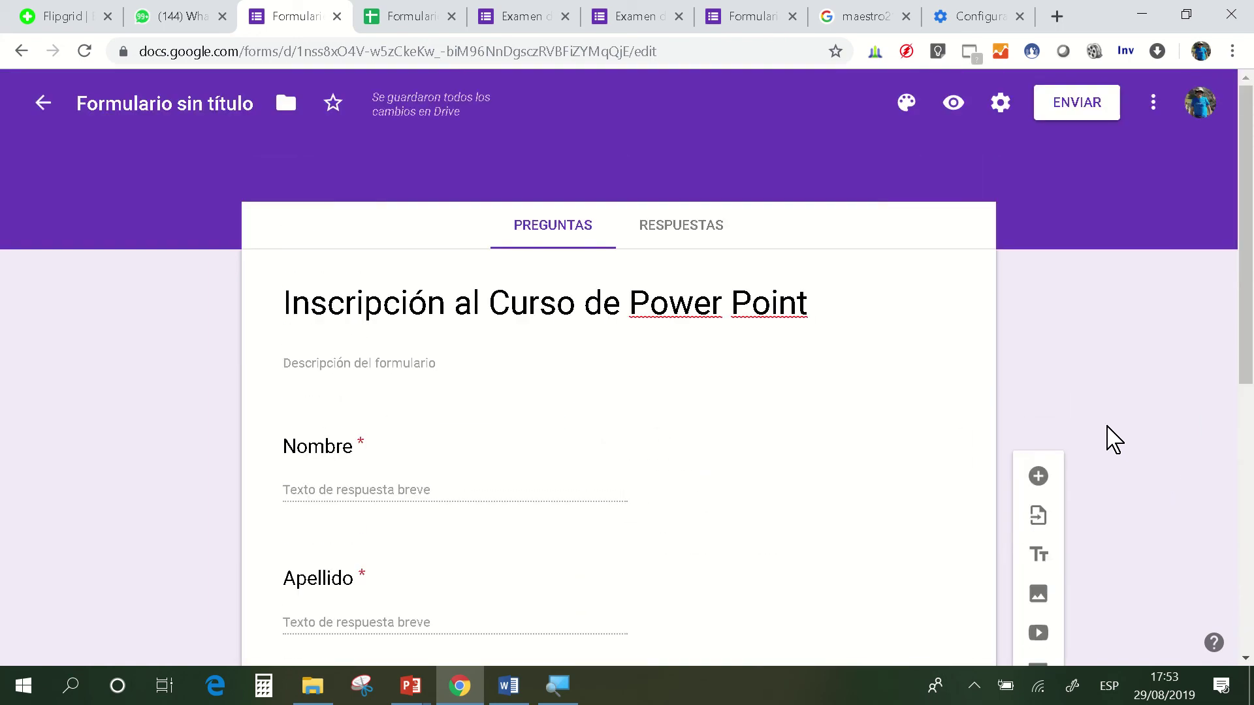
scroll(377, 446, "down", 5)
scroll(377, 447, "down", 2)
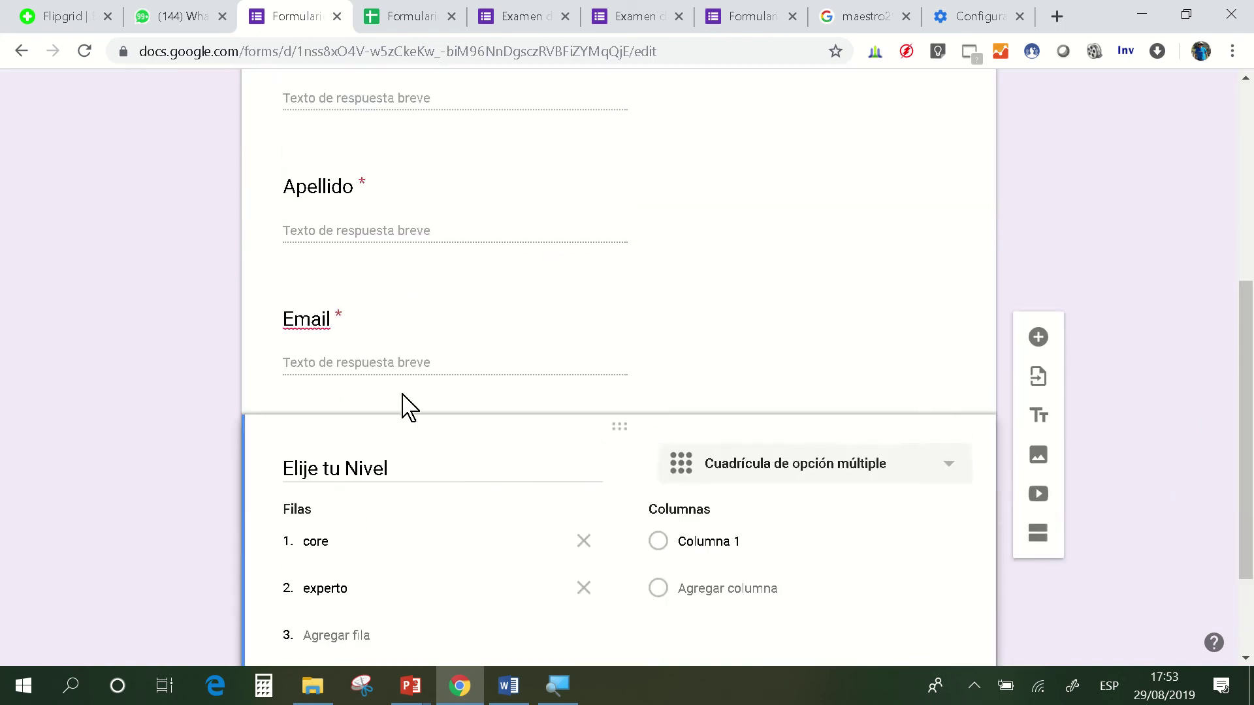
scroll(401, 406, "up", 6)
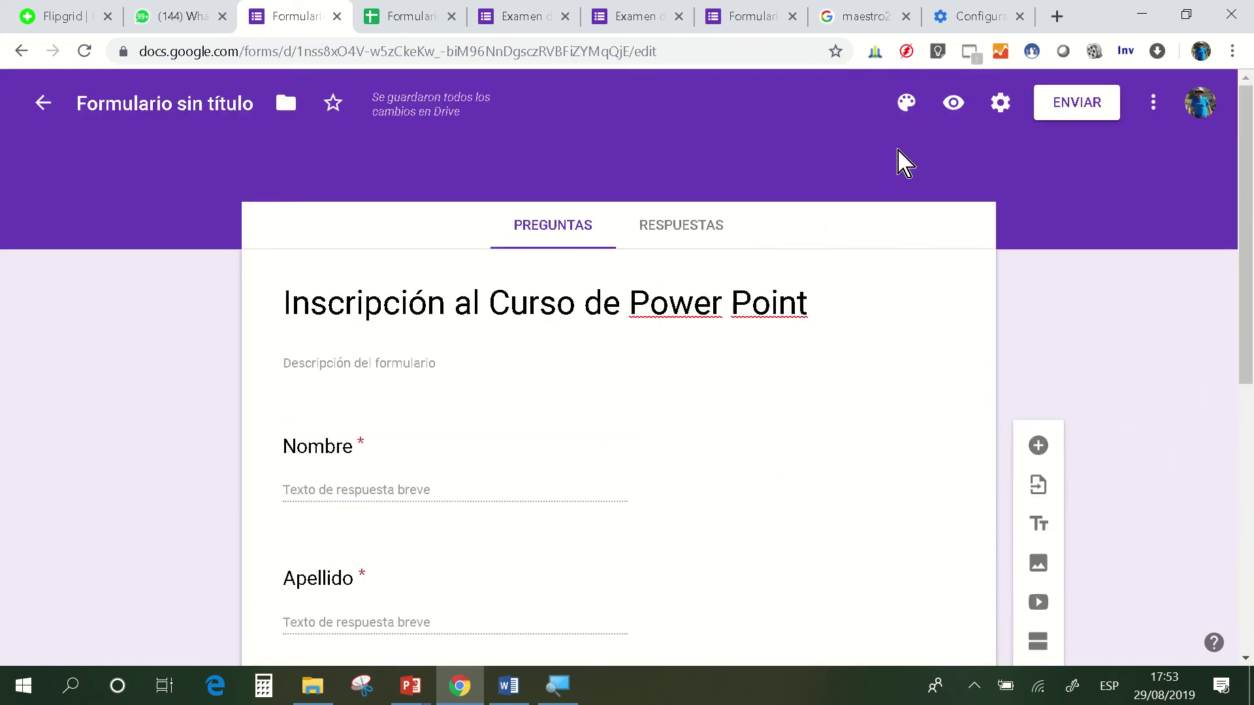
left_click(904, 115)
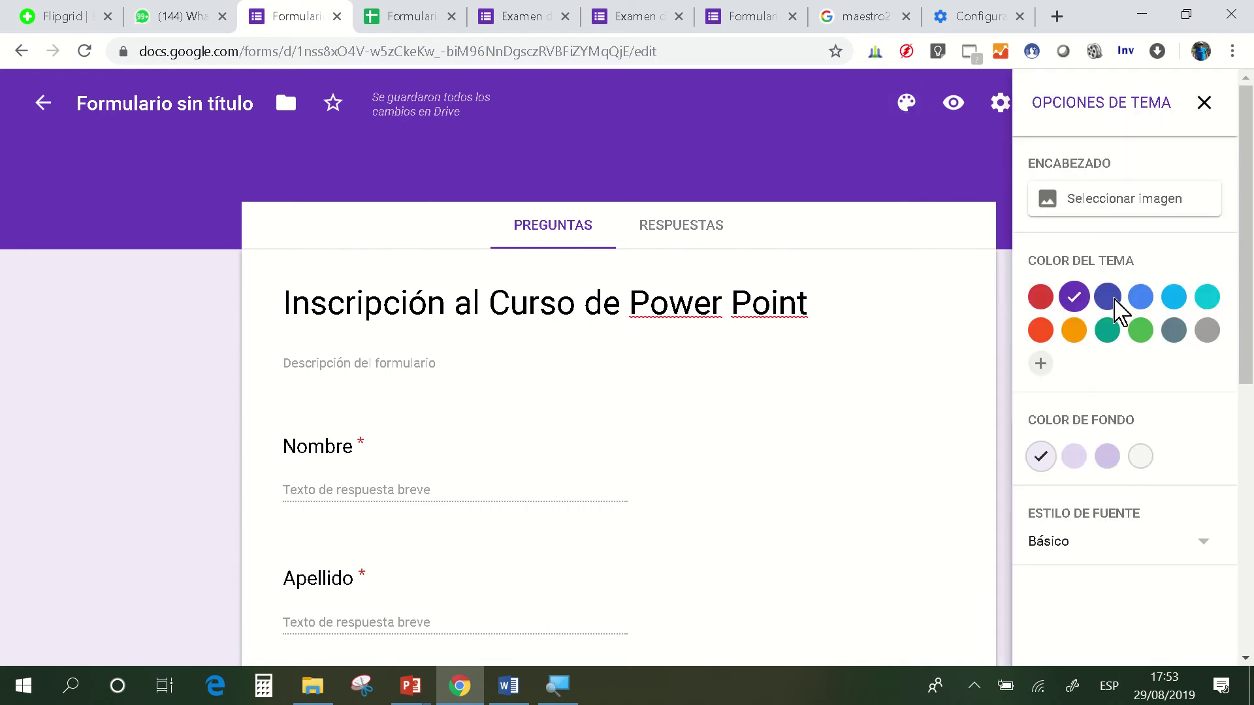
left_click(1108, 331)
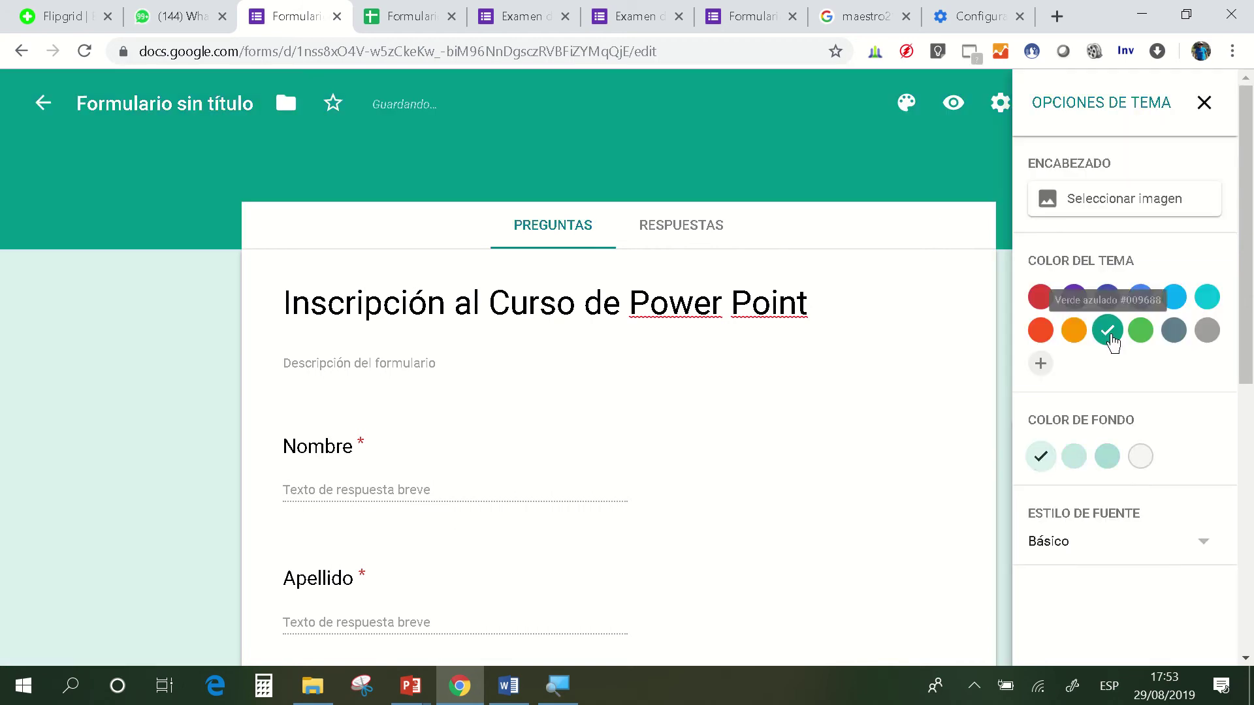
left_click(1074, 331)
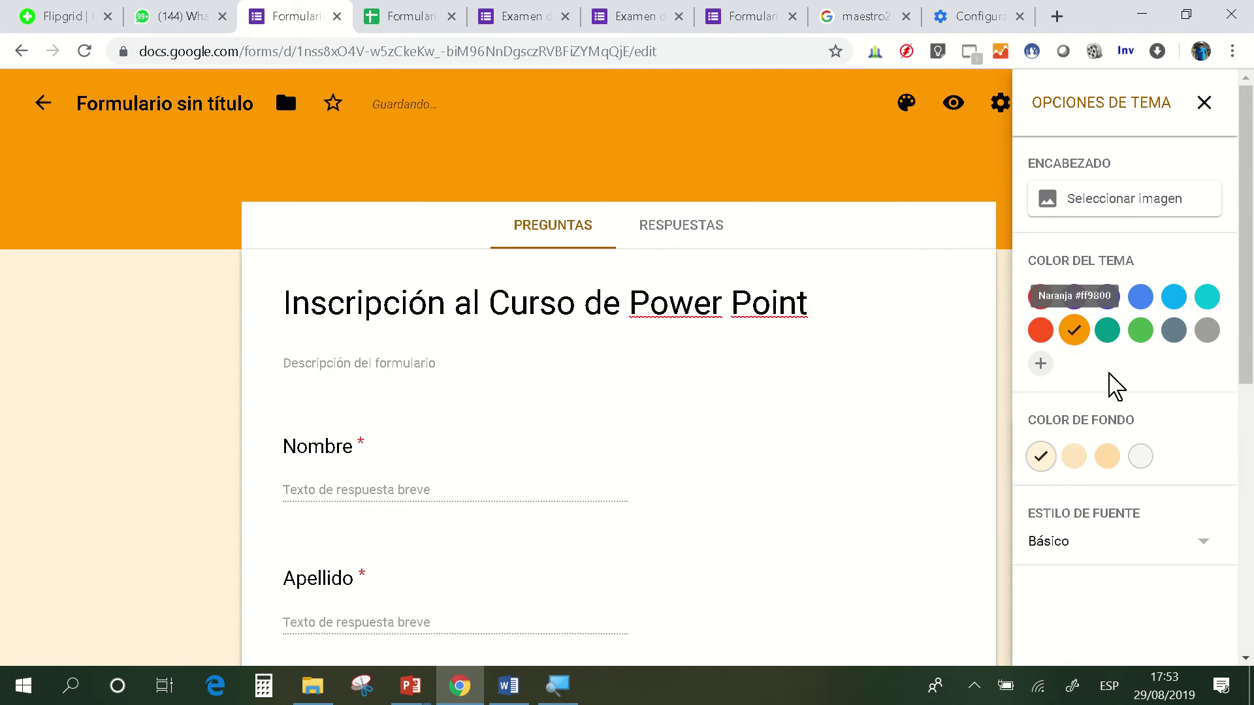
- Upload "Curso de Word 2019.jpeg" from the computer as the header image, cropped to the full image width around the course title
left_click(1137, 199)
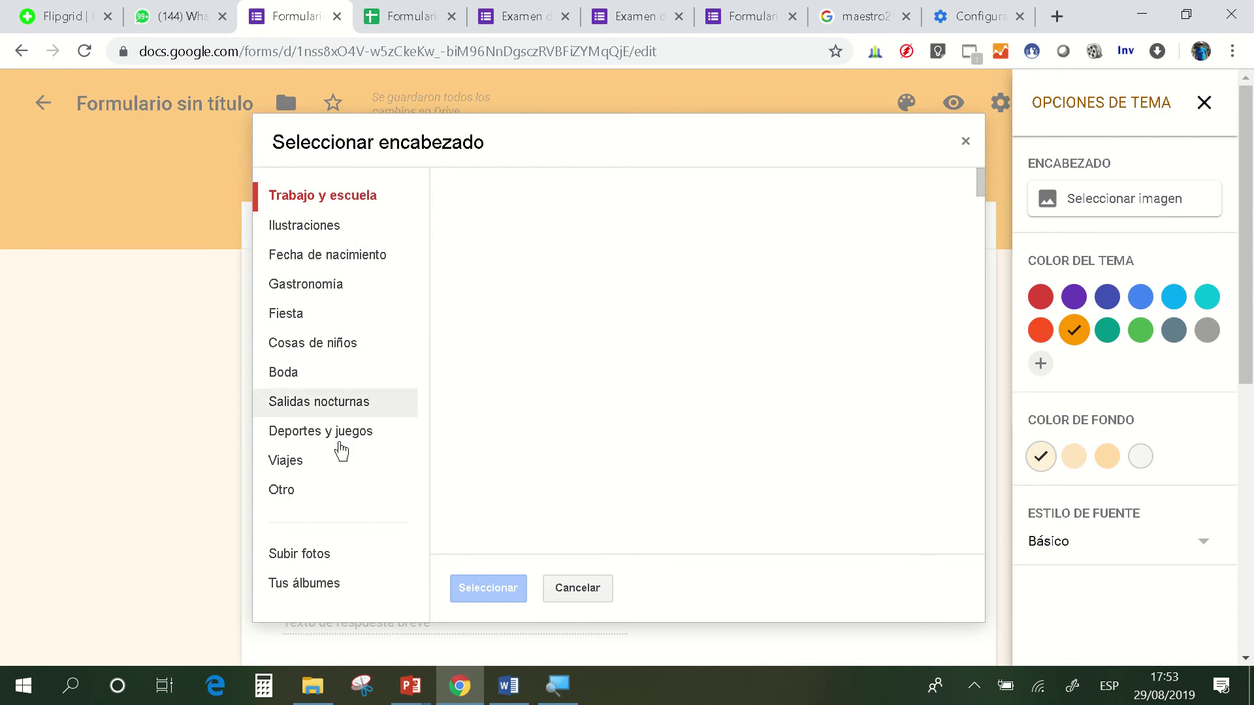
left_click(320, 555)
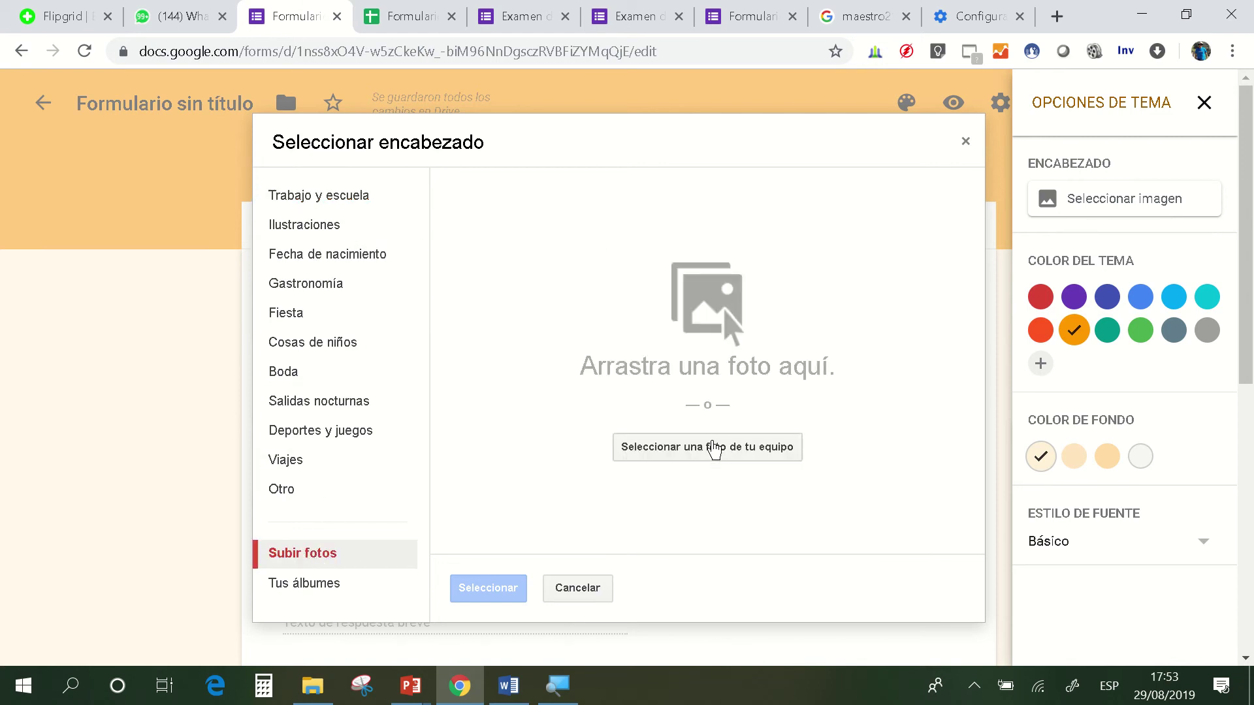
left_click(679, 439)
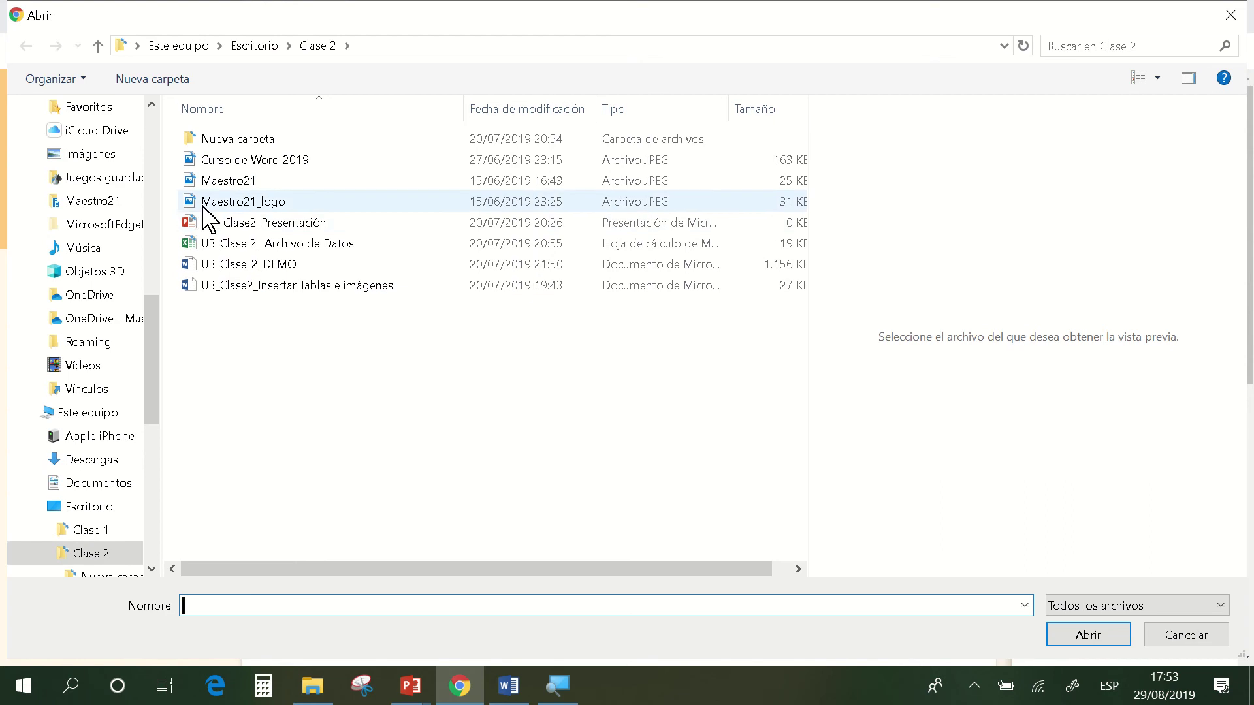
key("Escape")
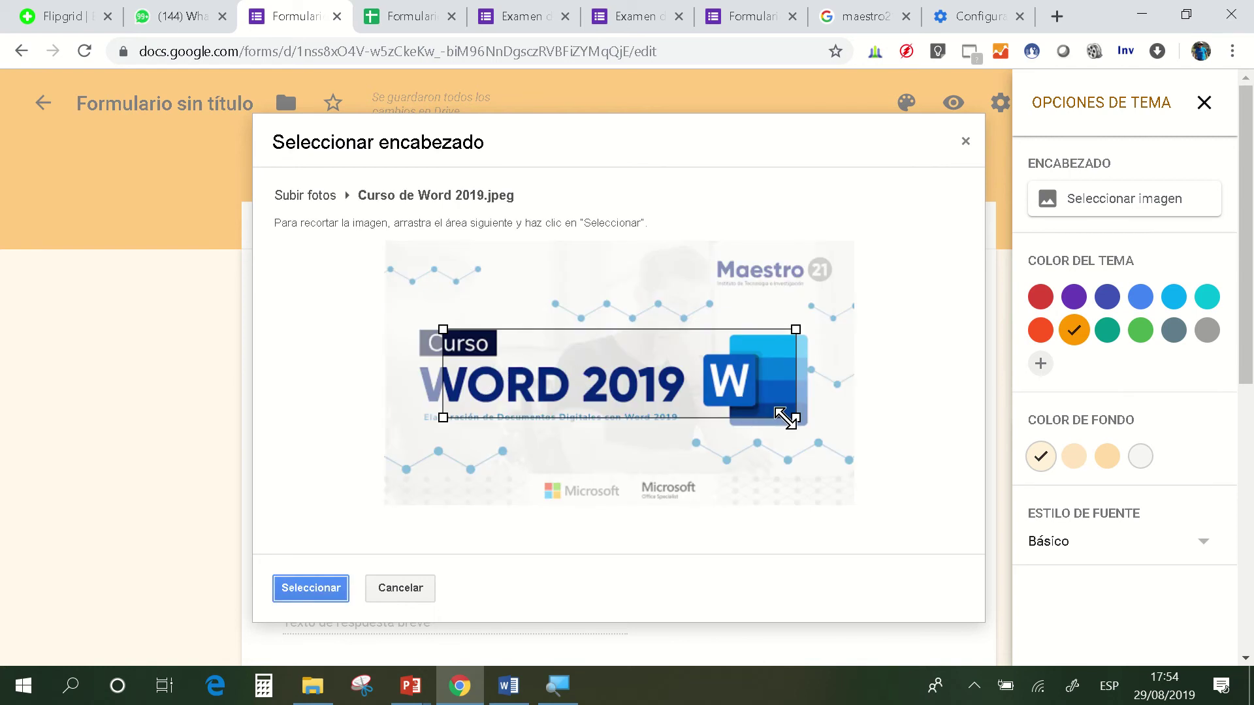
left_click_drag(791, 418, 896, 470)
left_click_drag(443, 328, 343, 288)
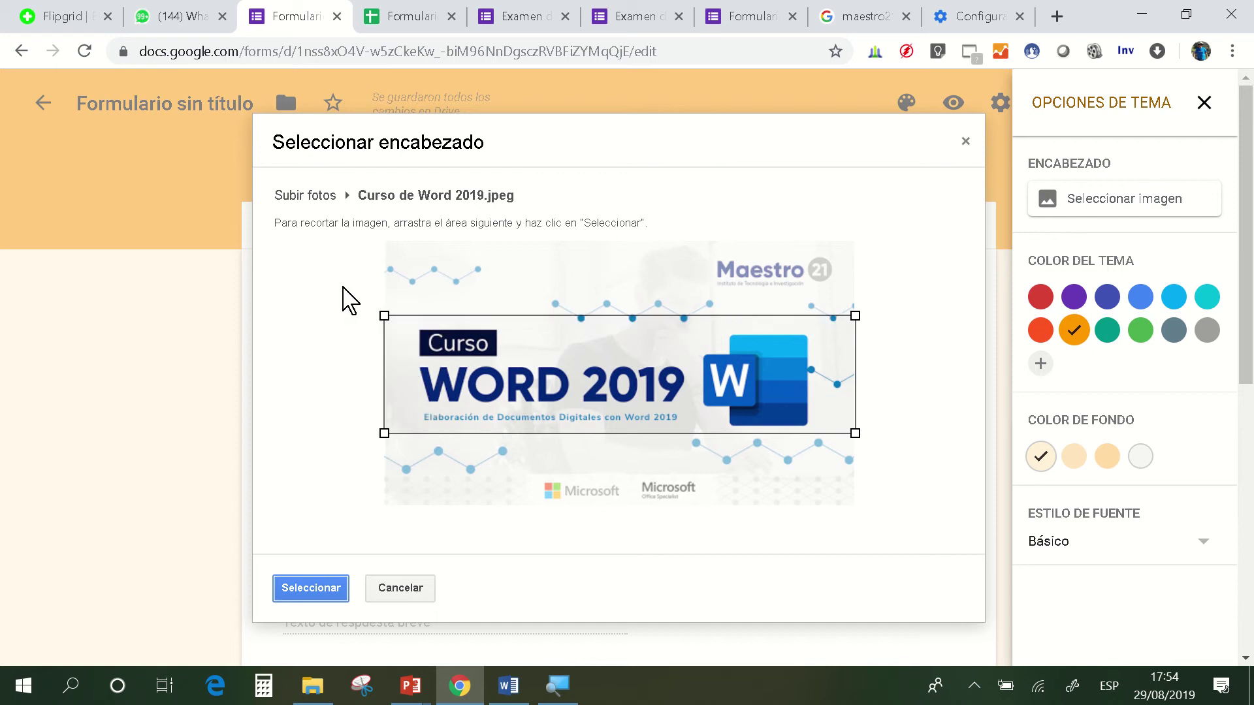
left_click(312, 586)
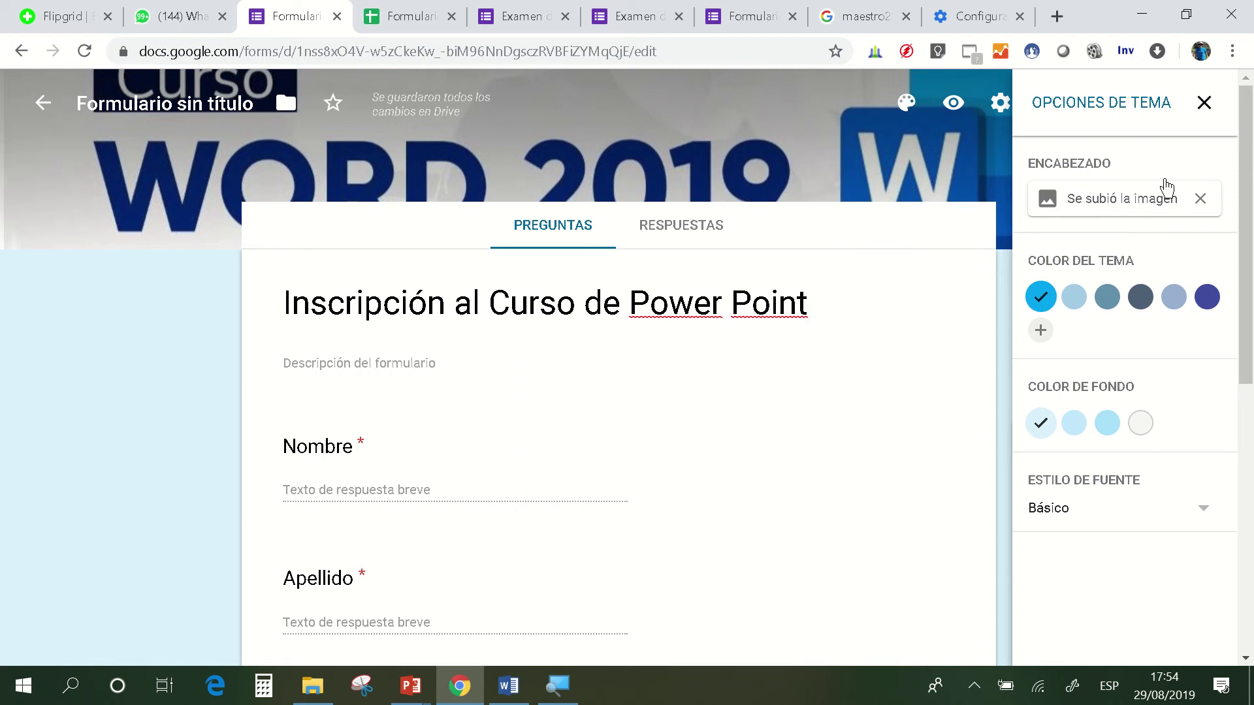
- Close the theme options and copy the form's share link with the shortened URL option (Abreviar la URL) enabled
left_click(1205, 104)
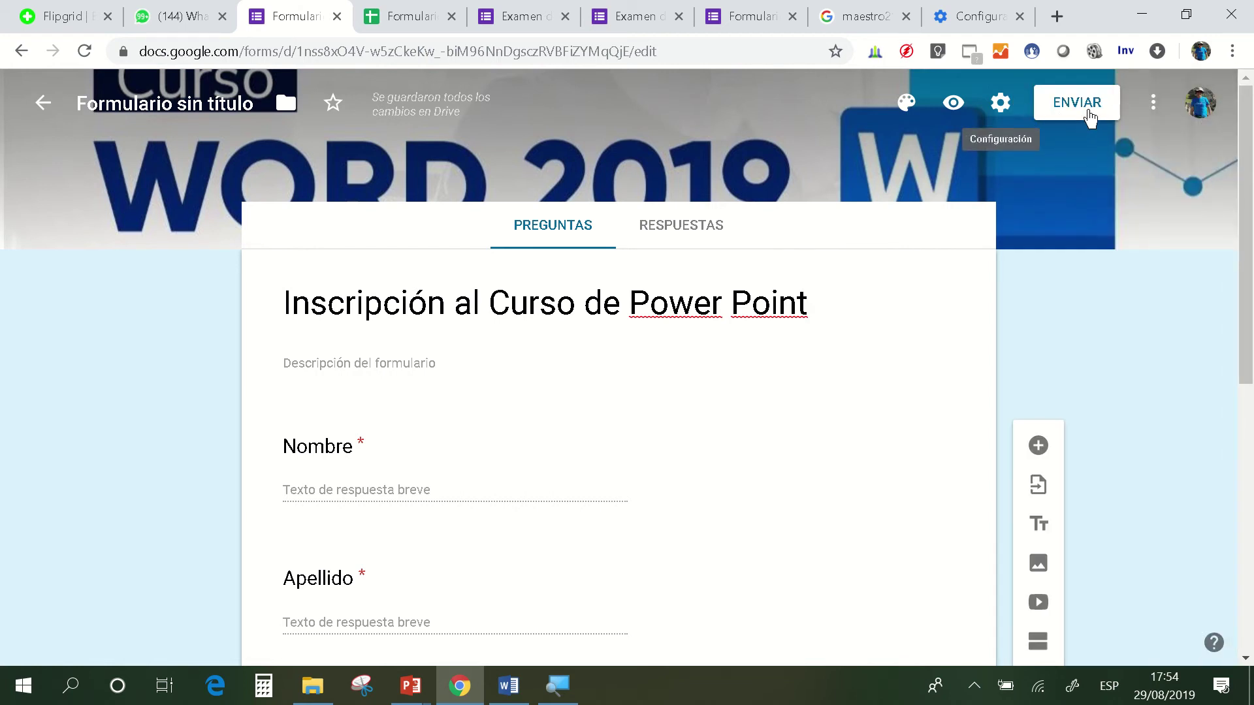
left_click(1087, 115)
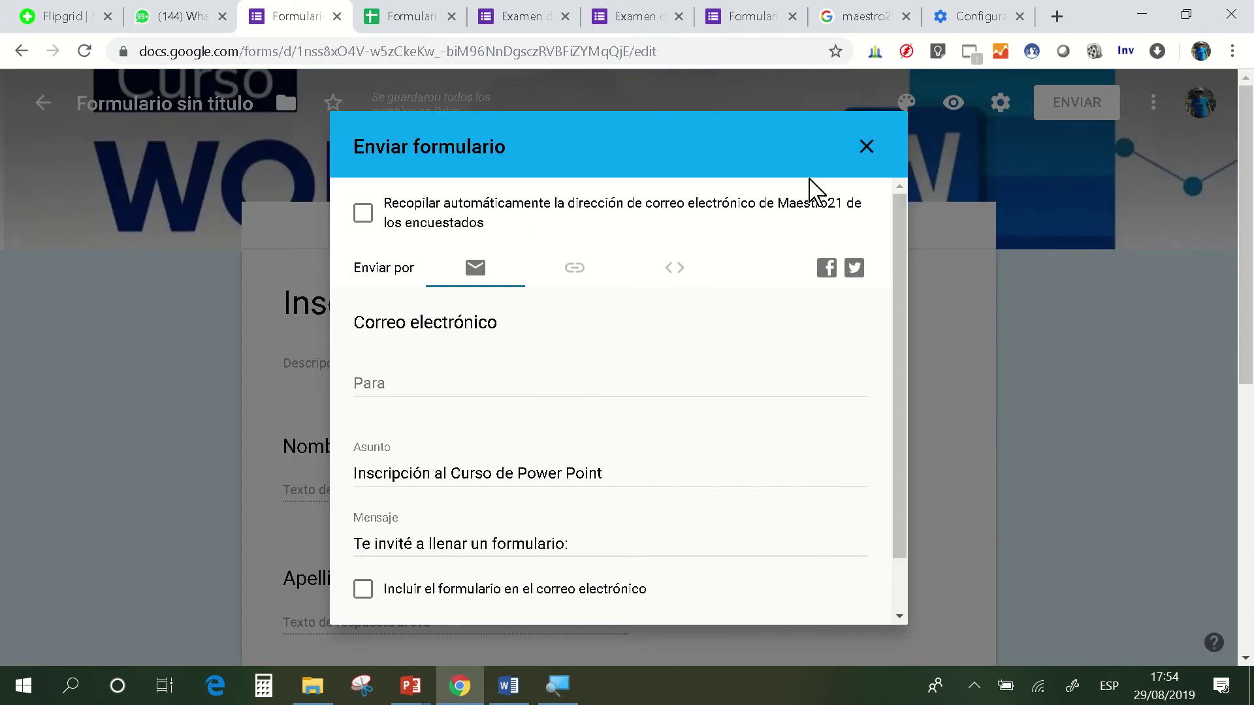
left_click(574, 270)
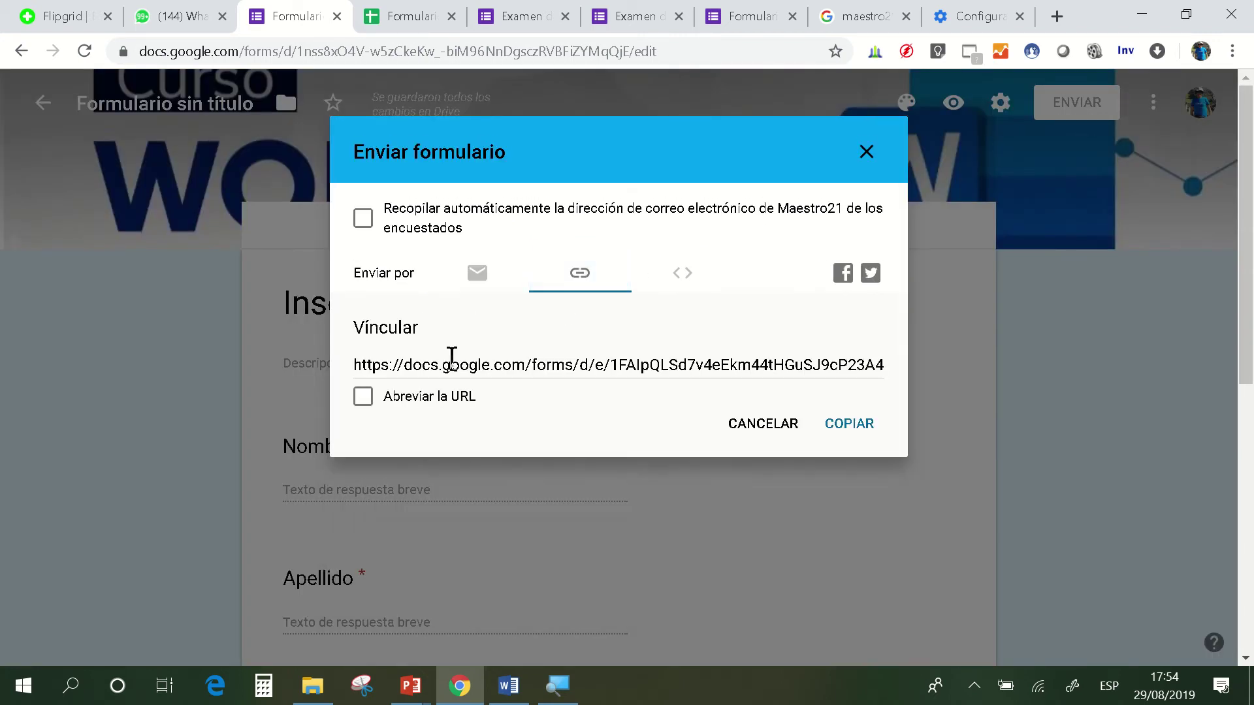
left_click(412, 398)
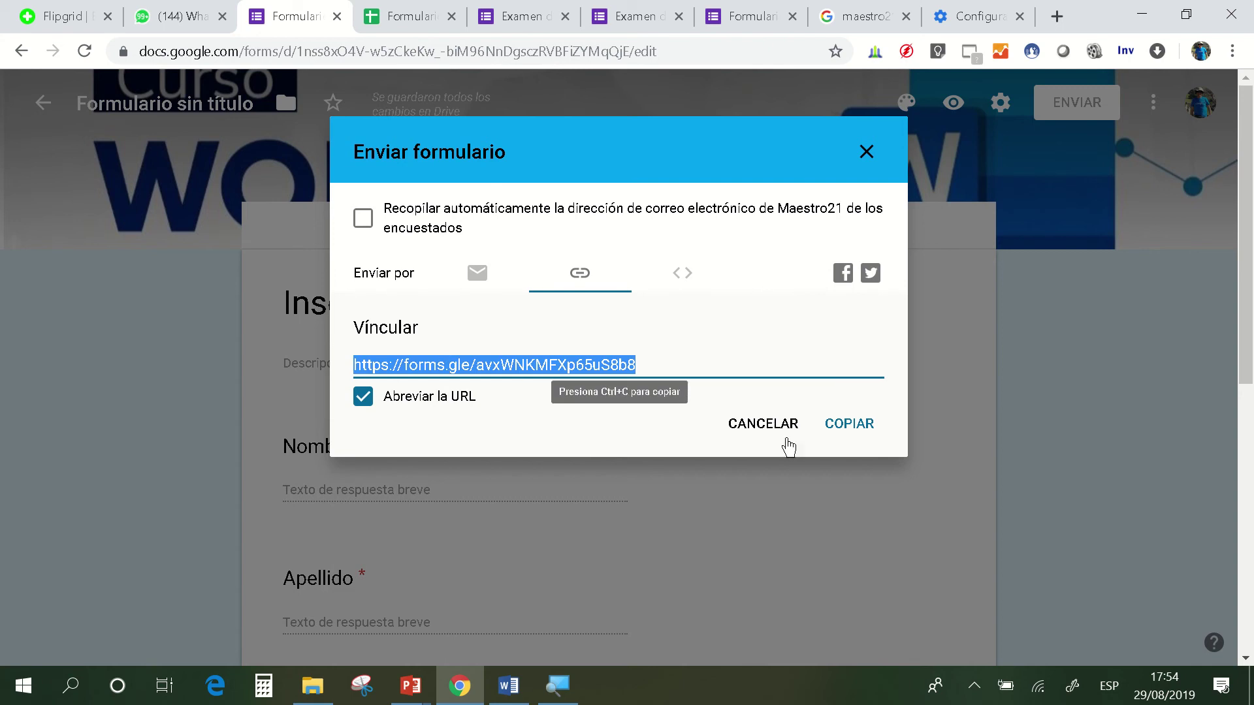
left_click(862, 424)
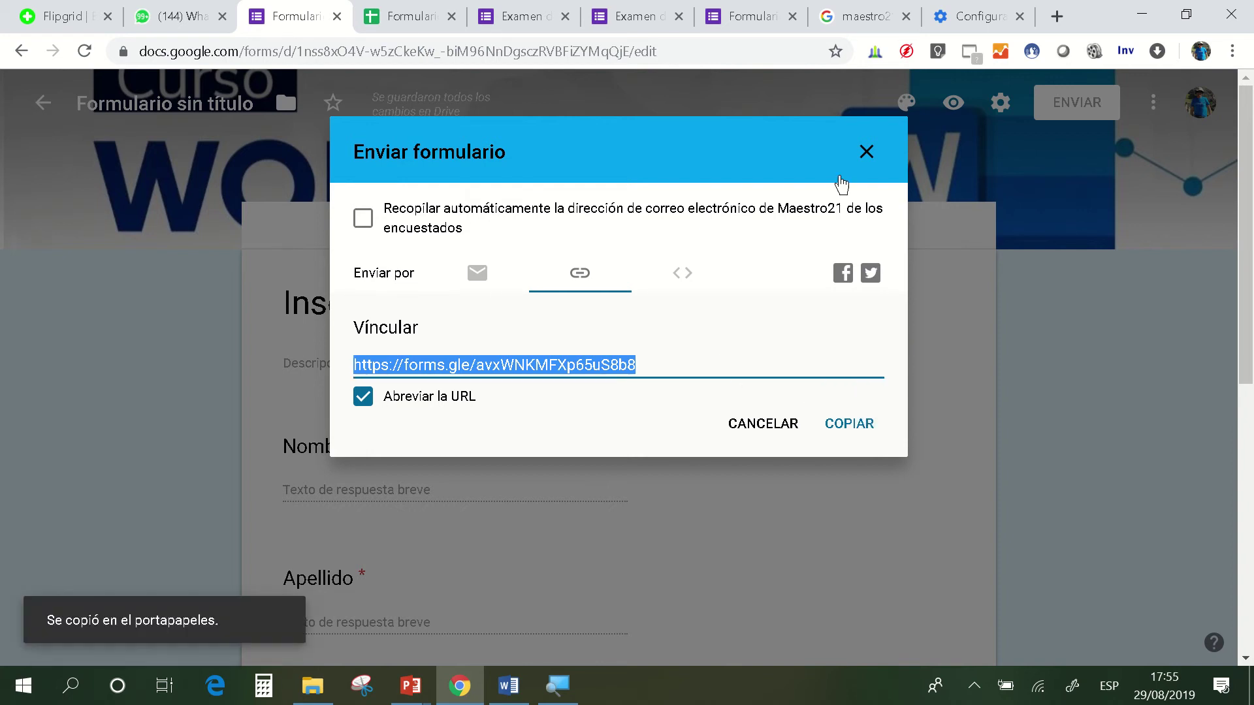
- Switch to WhatsApp Web, close the message deletion prompt, and send the copied short form link to the EDU group chat
left_click(173, 14)
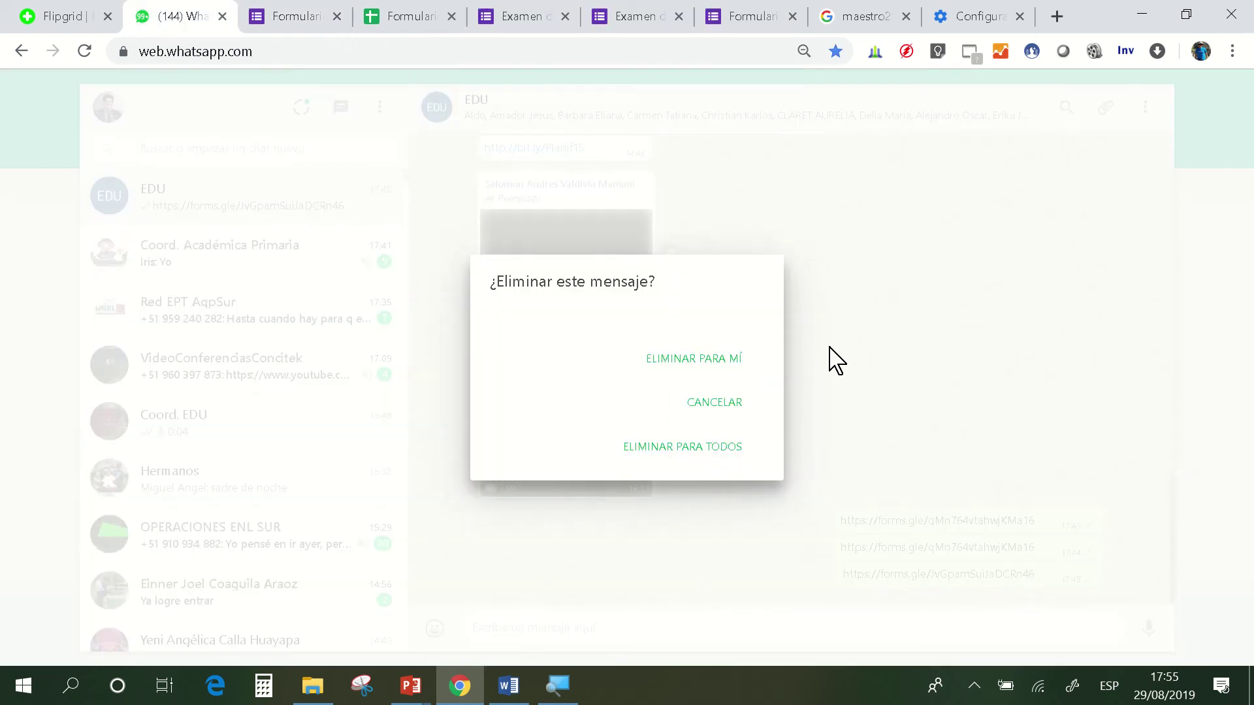
left_click(745, 447)
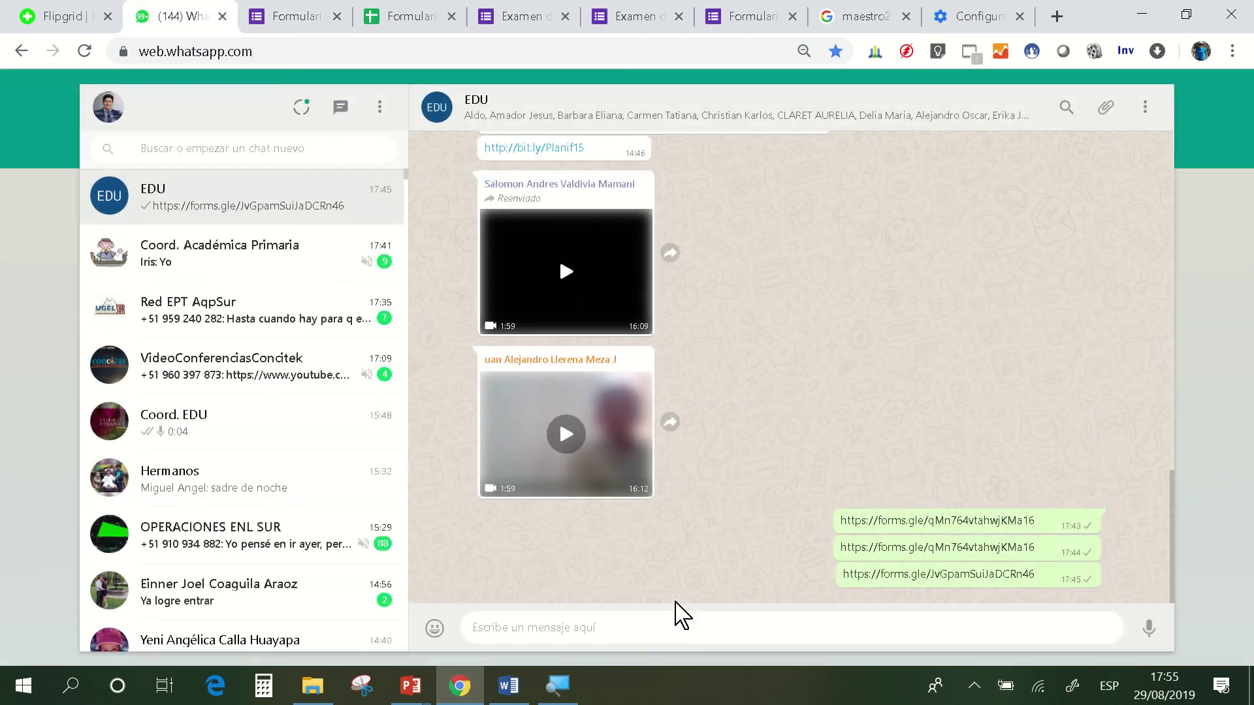
type("https://forms.gle/avxWNKMFXp65uSzb8")
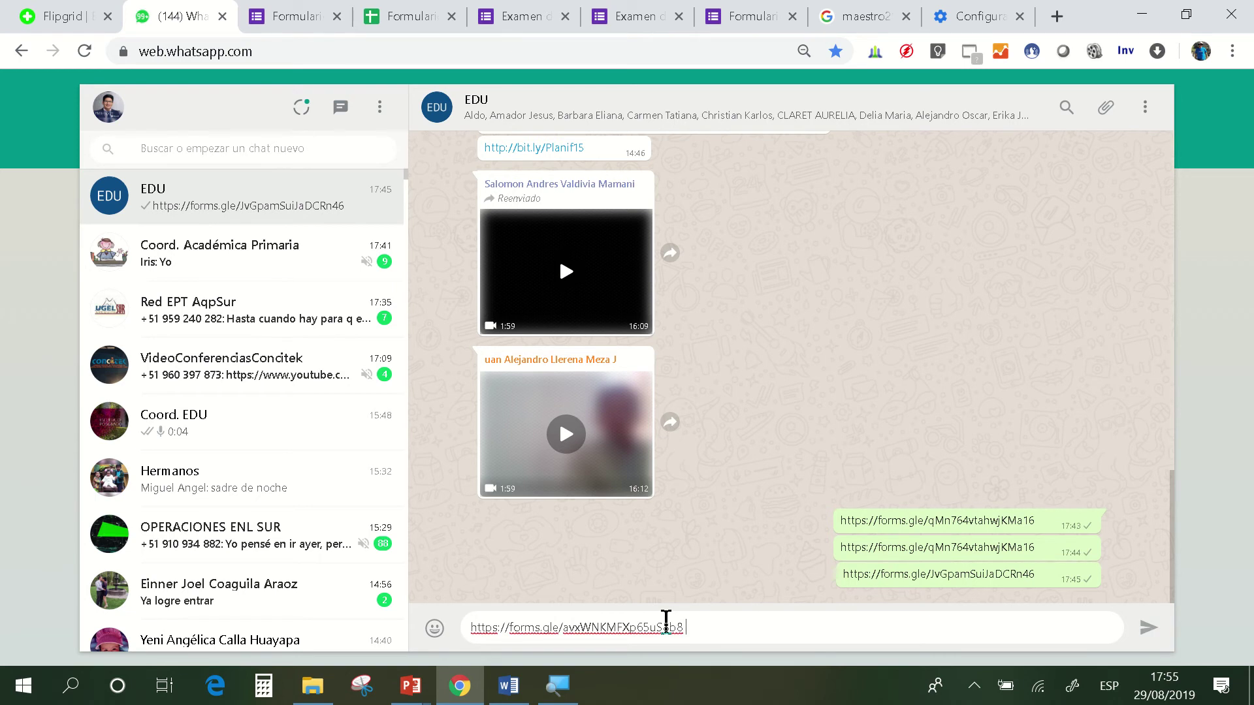
key("Return")
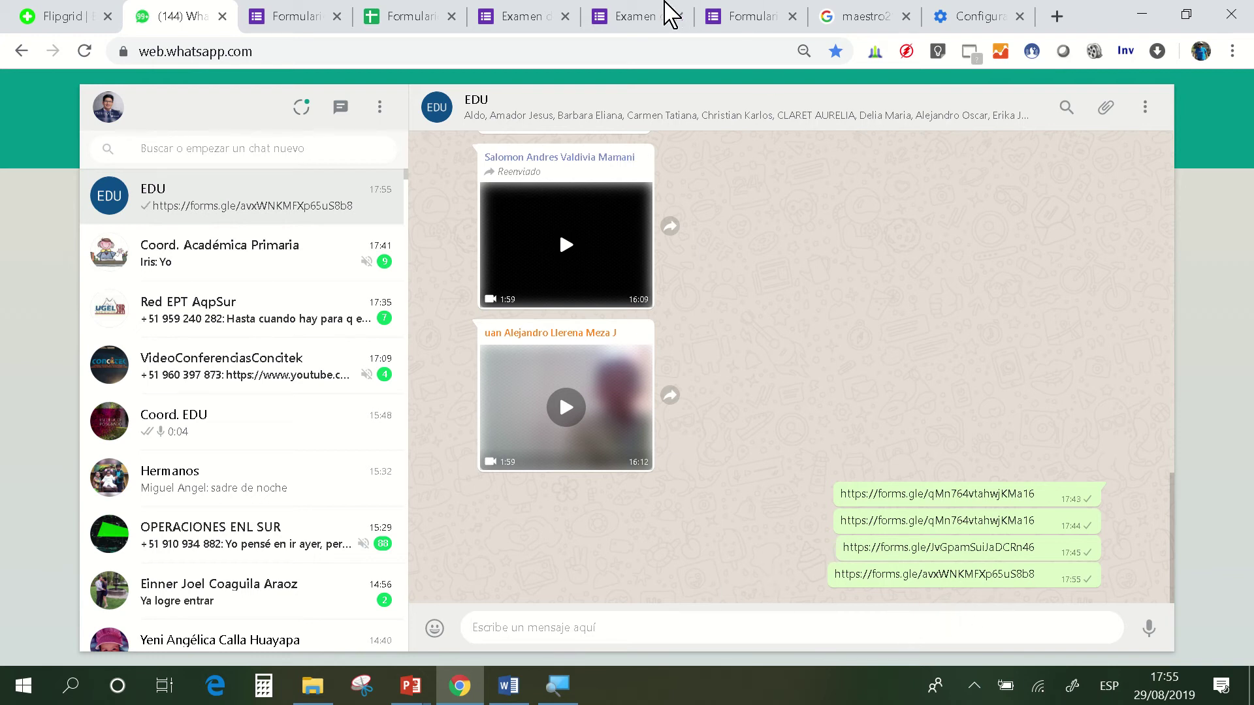
- Return from the exam form pages to the Power Point course registration form and close its send dialog
mouse_move(656, 3)
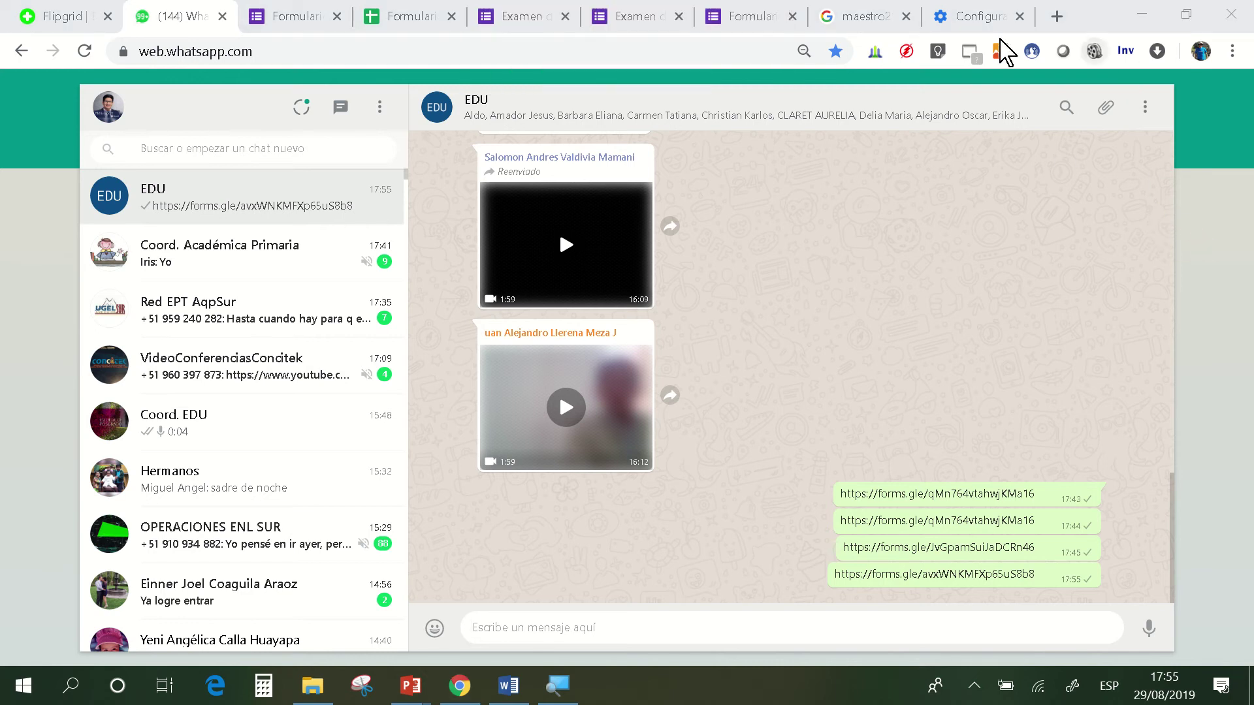
left_click(645, 26)
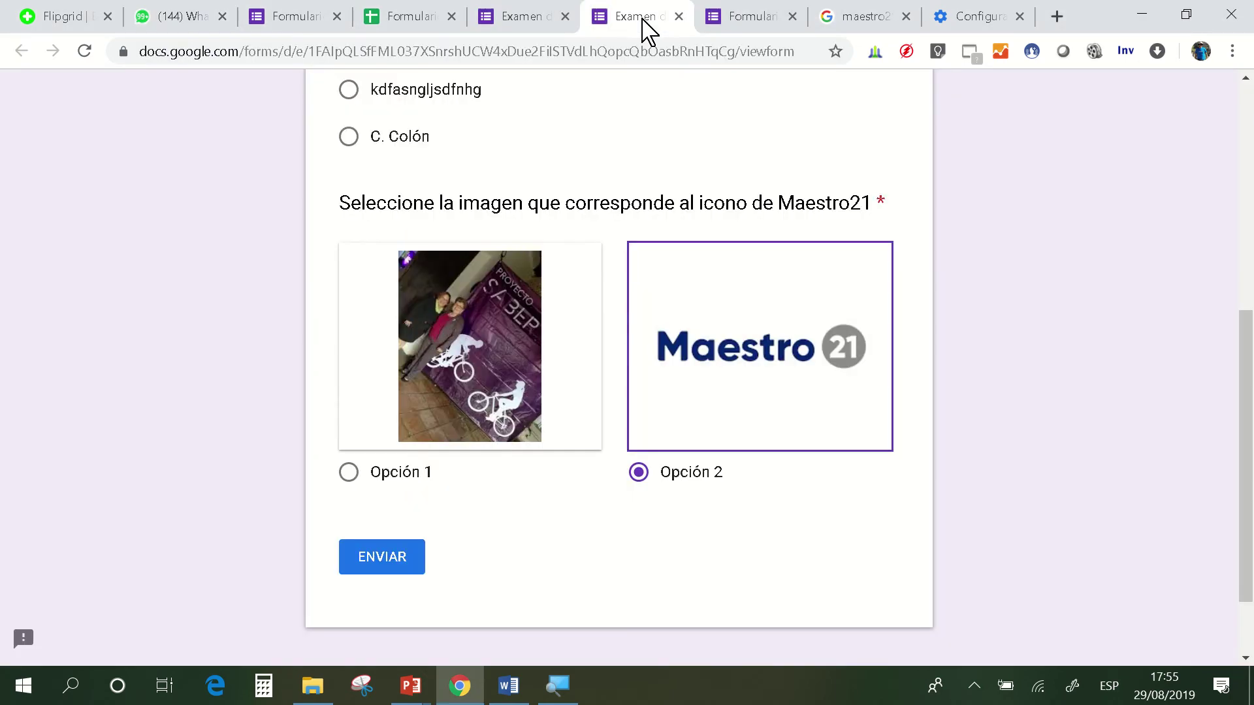
left_click(516, 18)
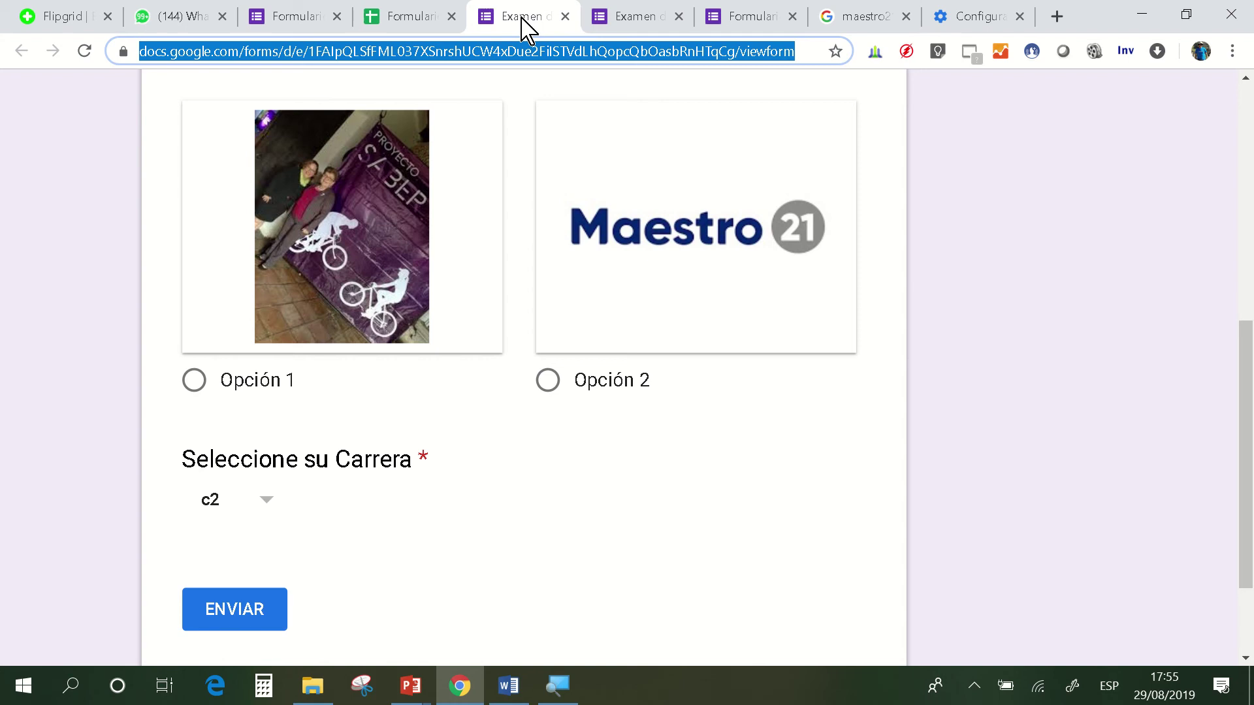
left_click(284, 17)
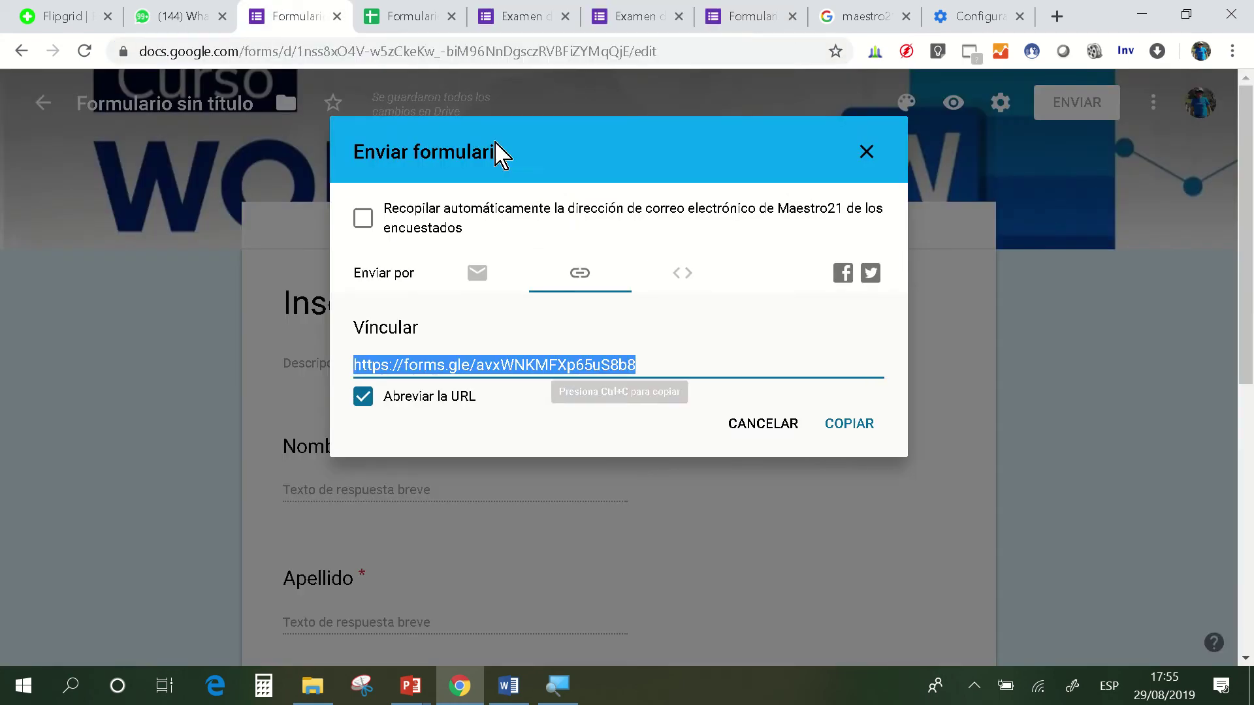
left_click(866, 151)
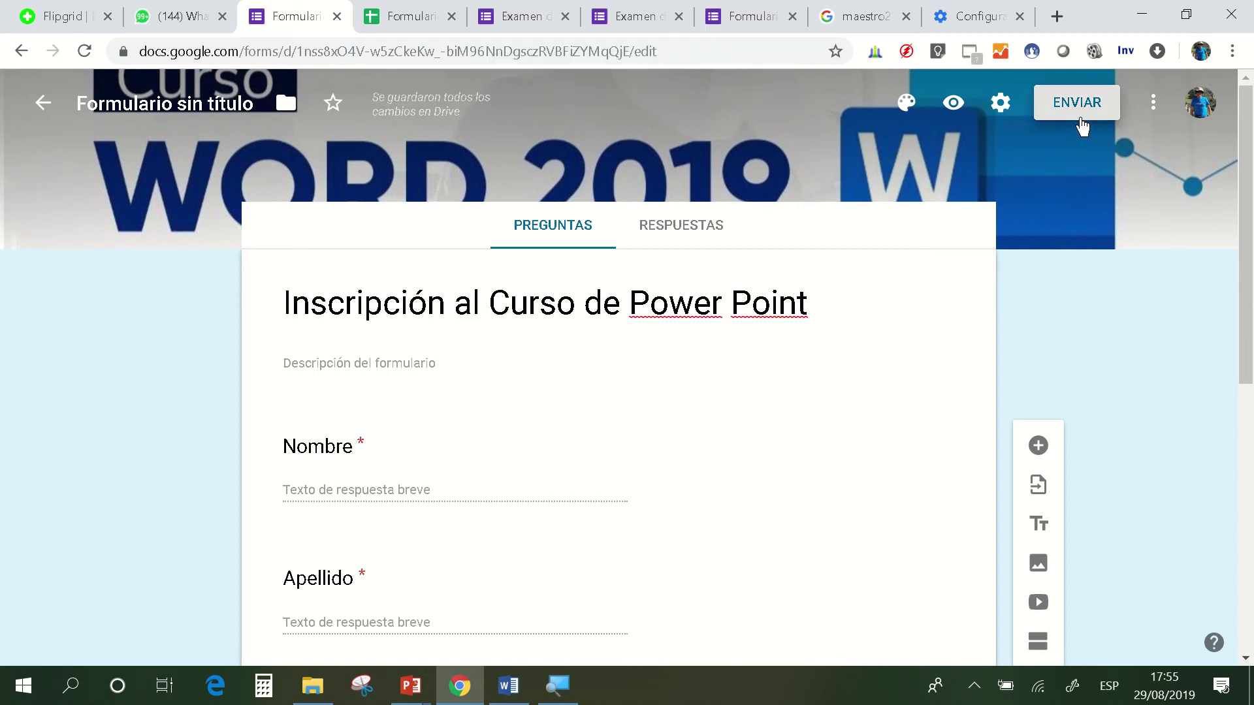
- Turn off the restriction to Maestro21 users and trusted domains in the form's general settings and save the configuration
left_click(1079, 124)
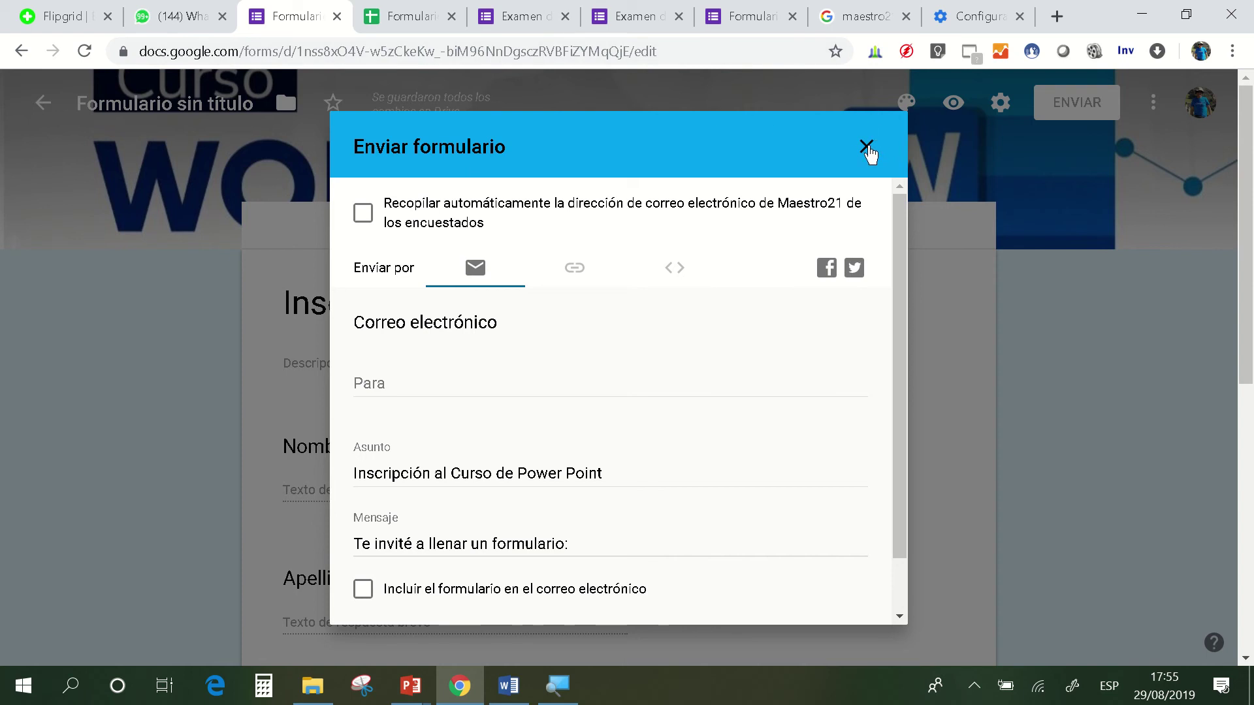
left_click(1002, 112)
left_click(1005, 114)
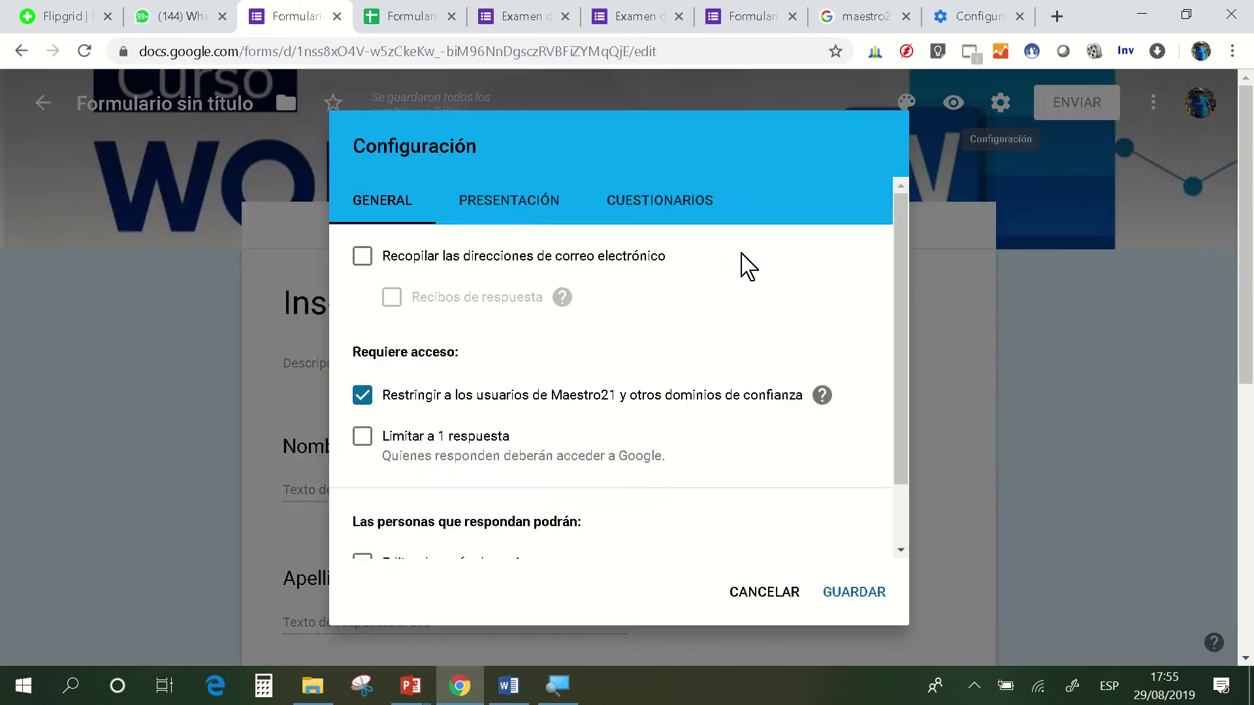
left_click(658, 203)
left_click(530, 195)
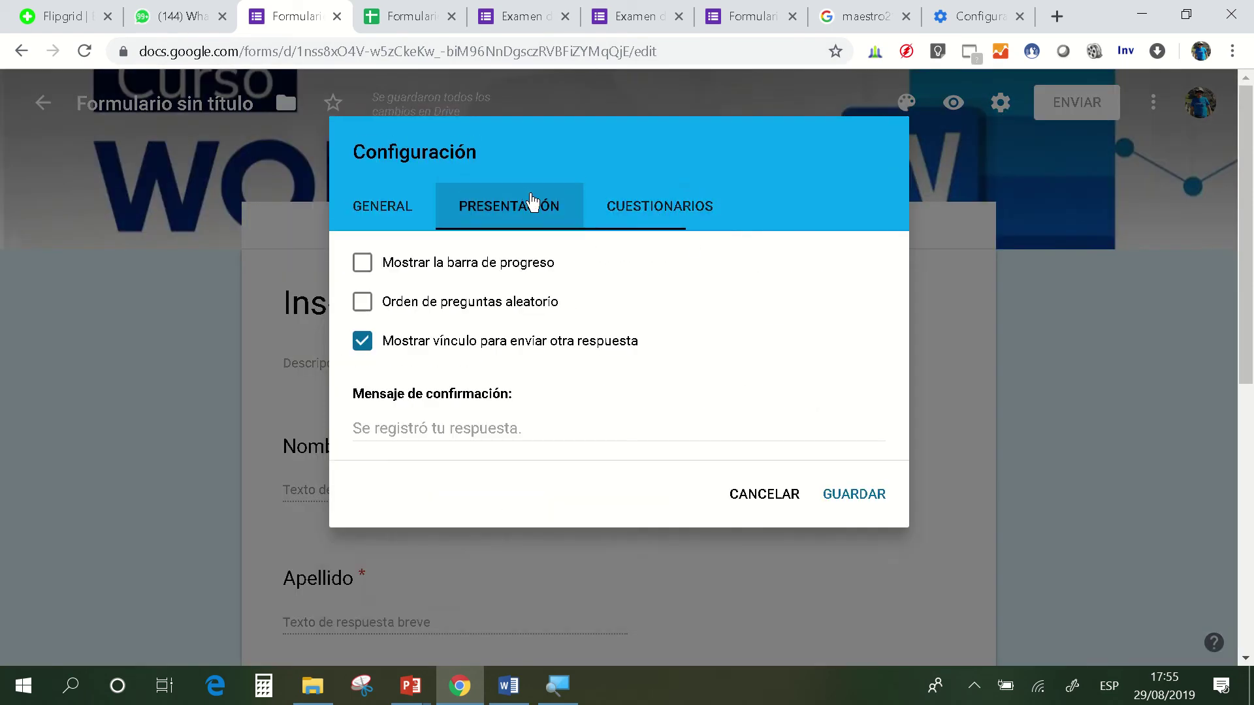
left_click(645, 216)
left_click(408, 200)
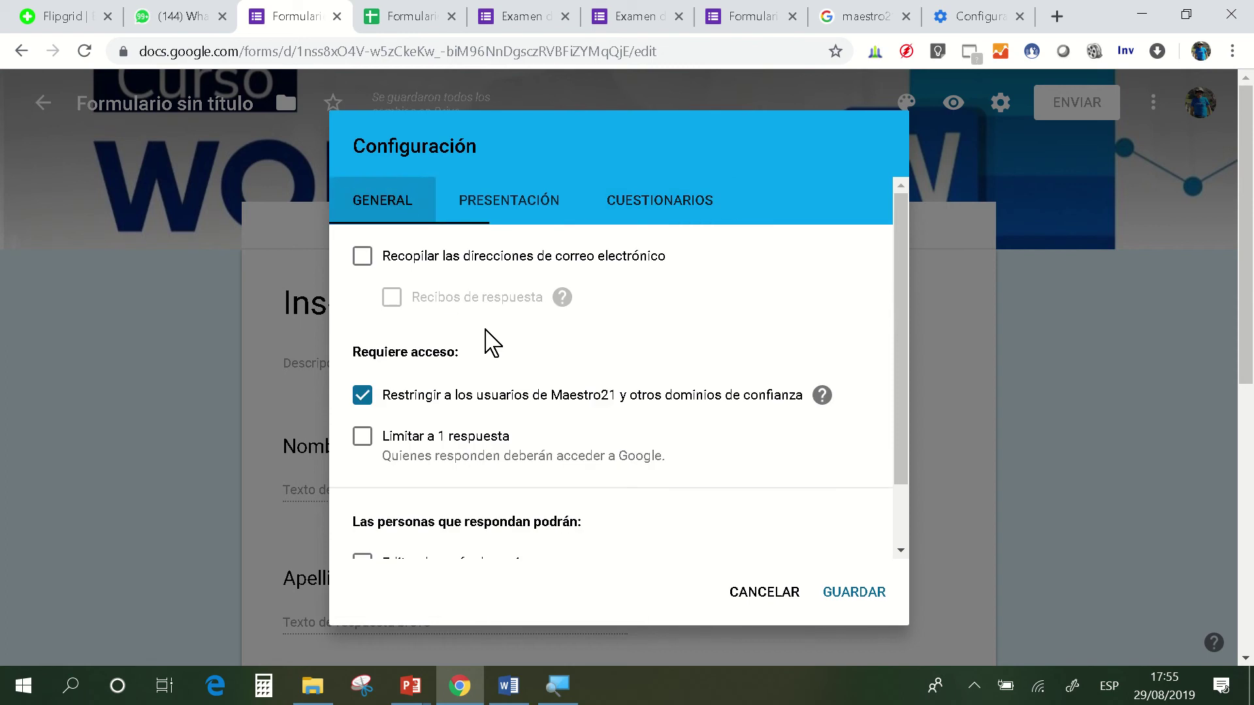
scroll(489, 349, "down", 1)
left_click(492, 335)
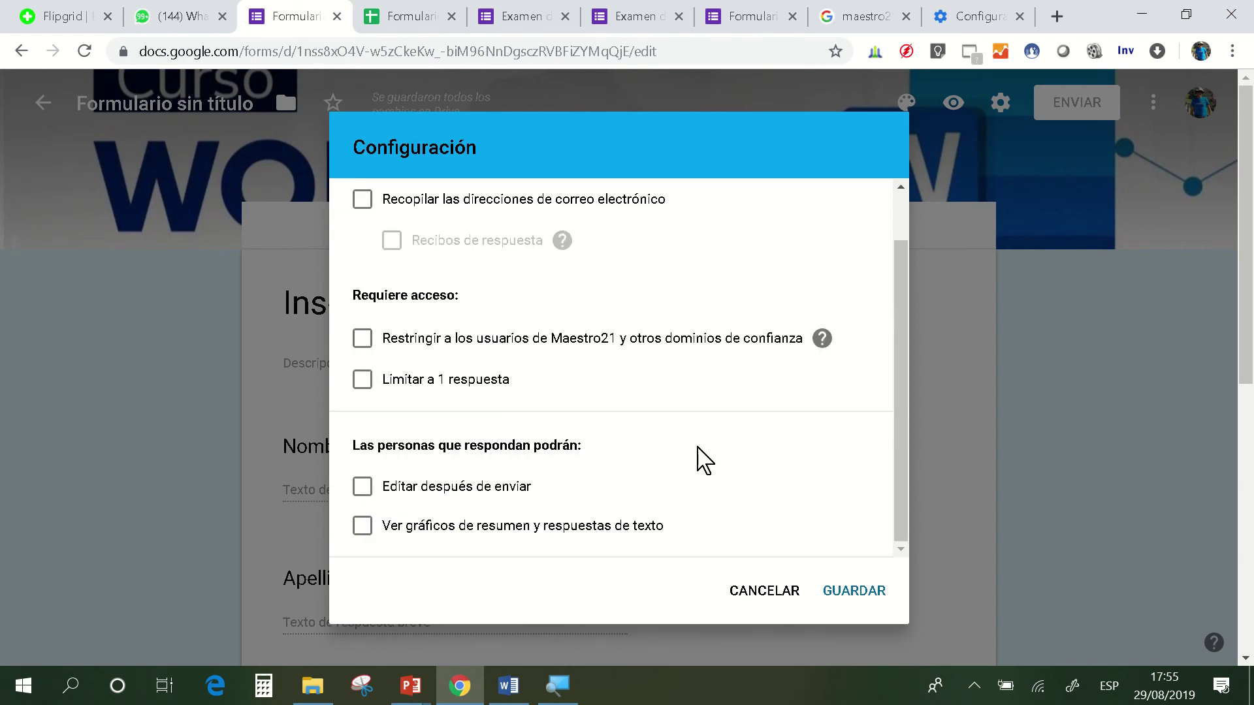
left_click(857, 592)
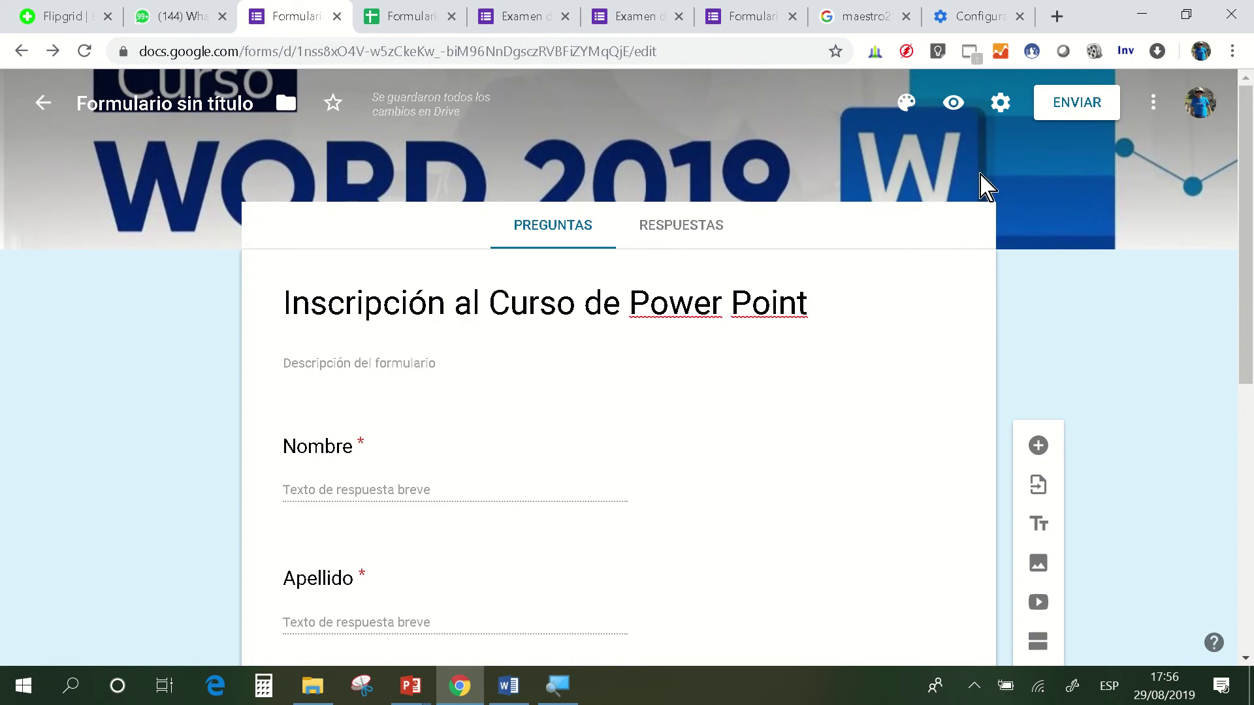
- Generate a shortened share link again from the form's send options and close the dialog
left_click(1071, 116)
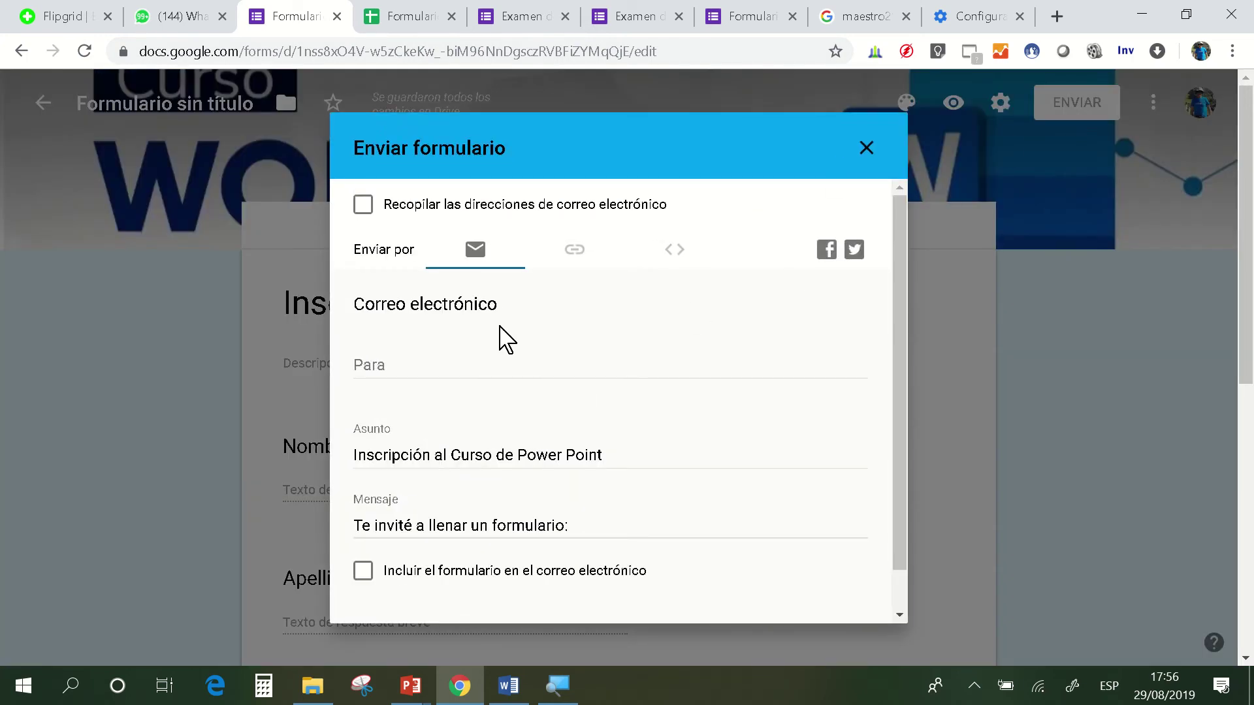
left_click(575, 258)
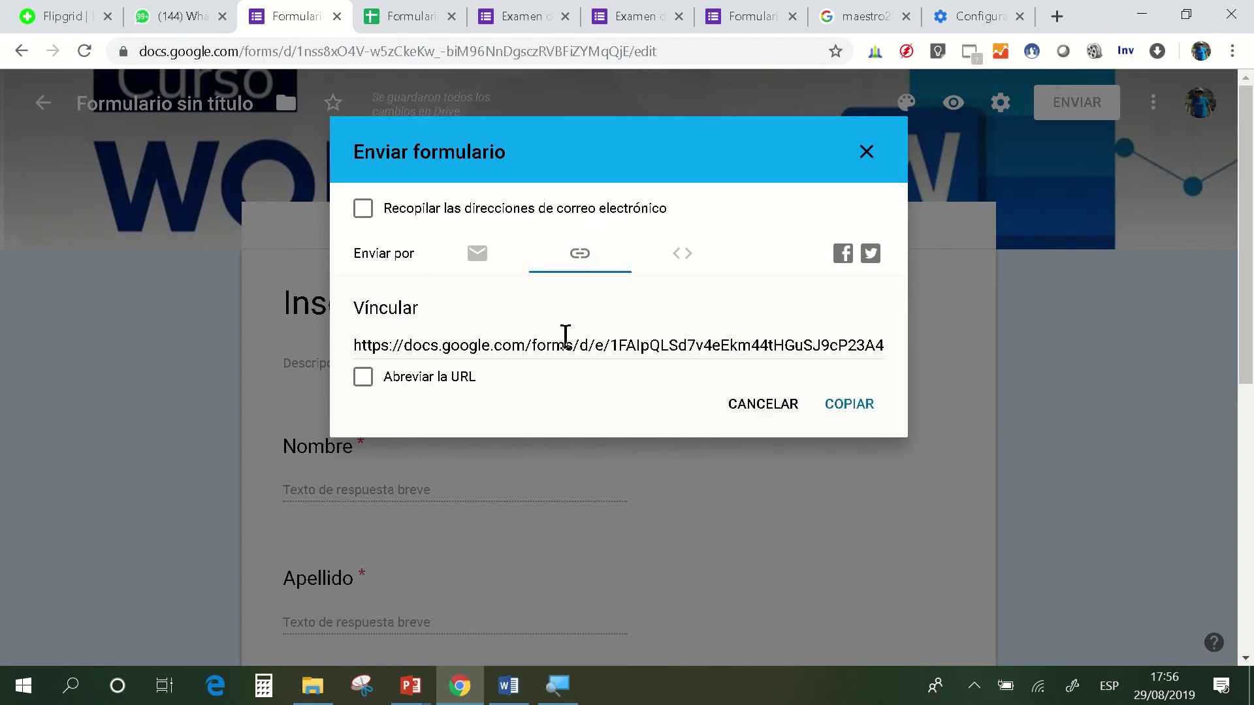
left_click(414, 385)
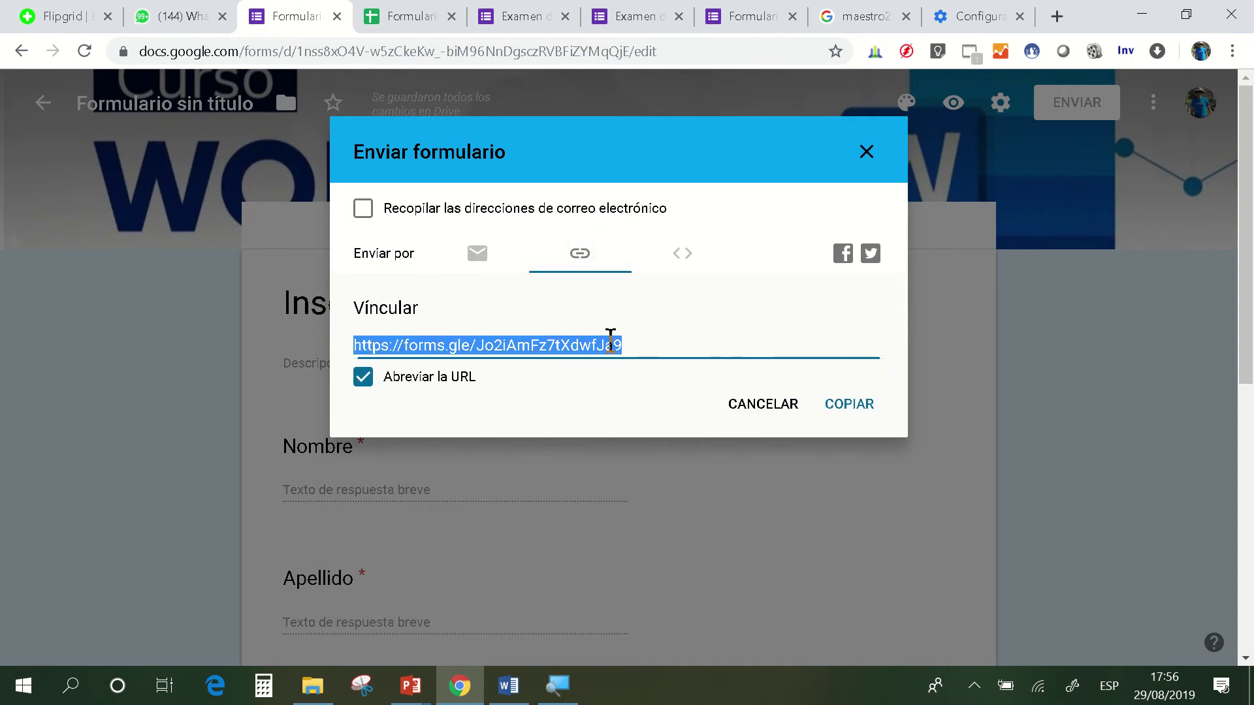
left_click(868, 154)
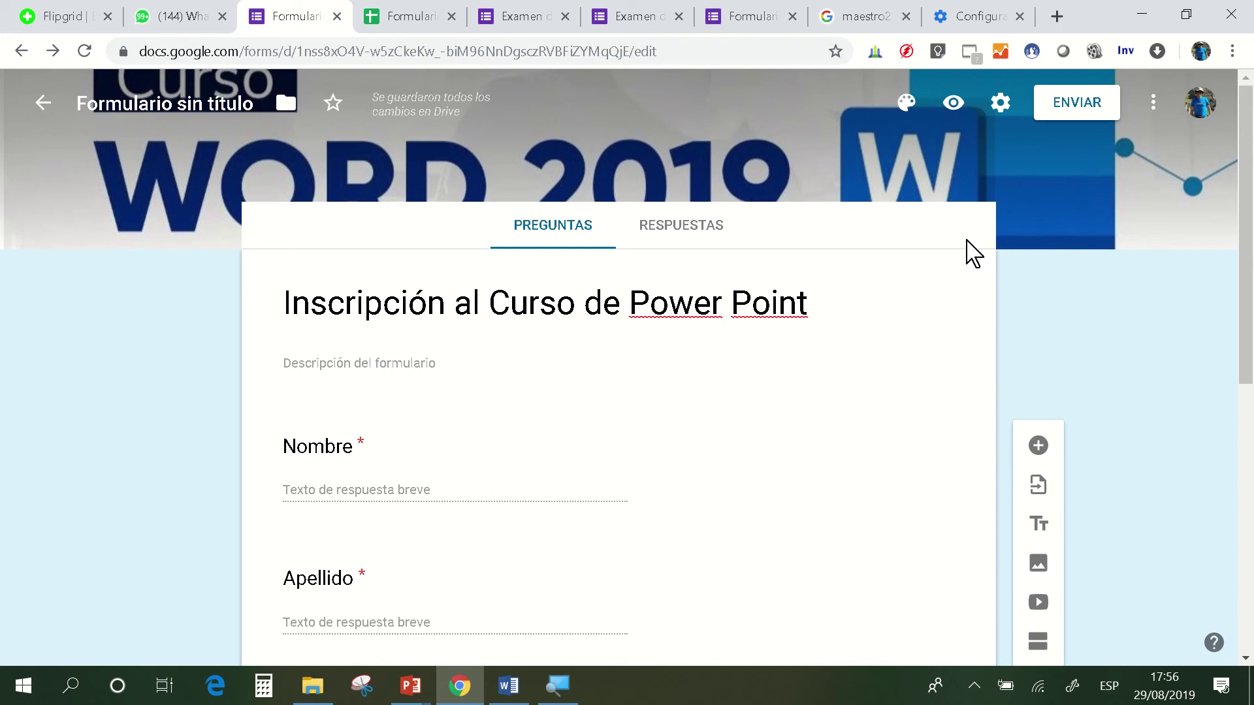
- Review the response summary of the registration form, including the "Elije tu Nivel" chart bars for core and experto
left_click(402, 18)
left_click(294, 16)
left_click(693, 245)
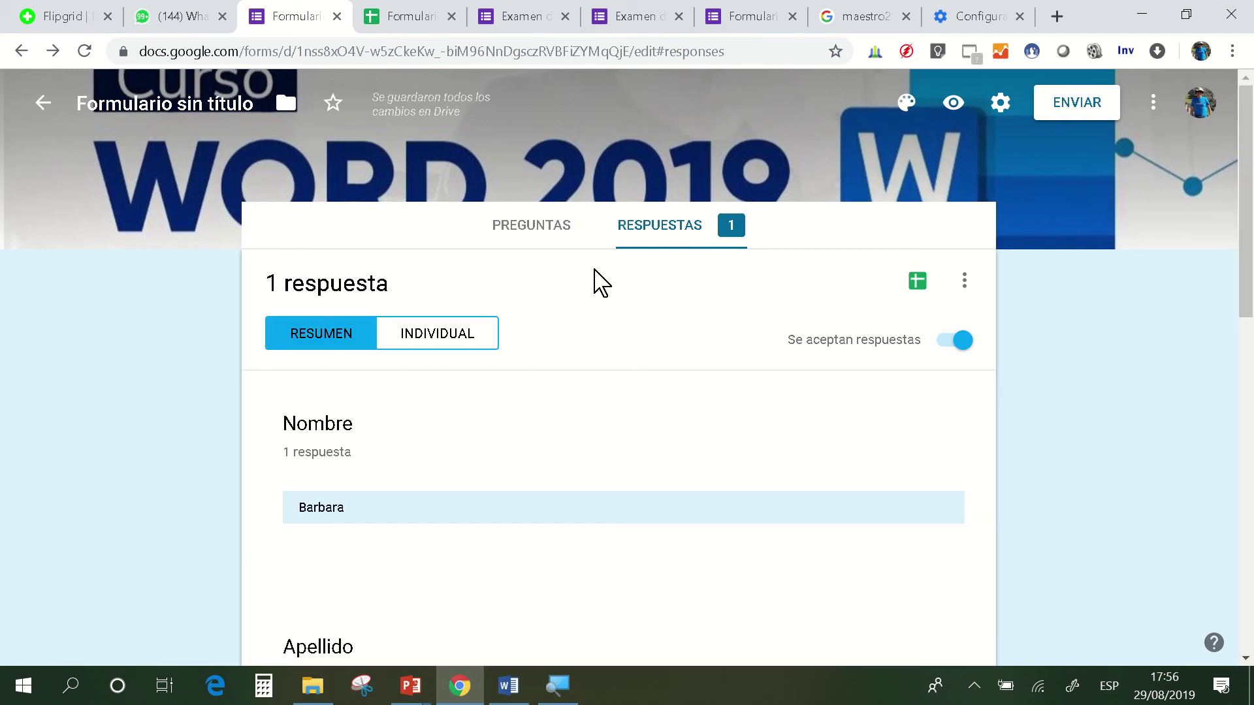
scroll(532, 352, "down", 5)
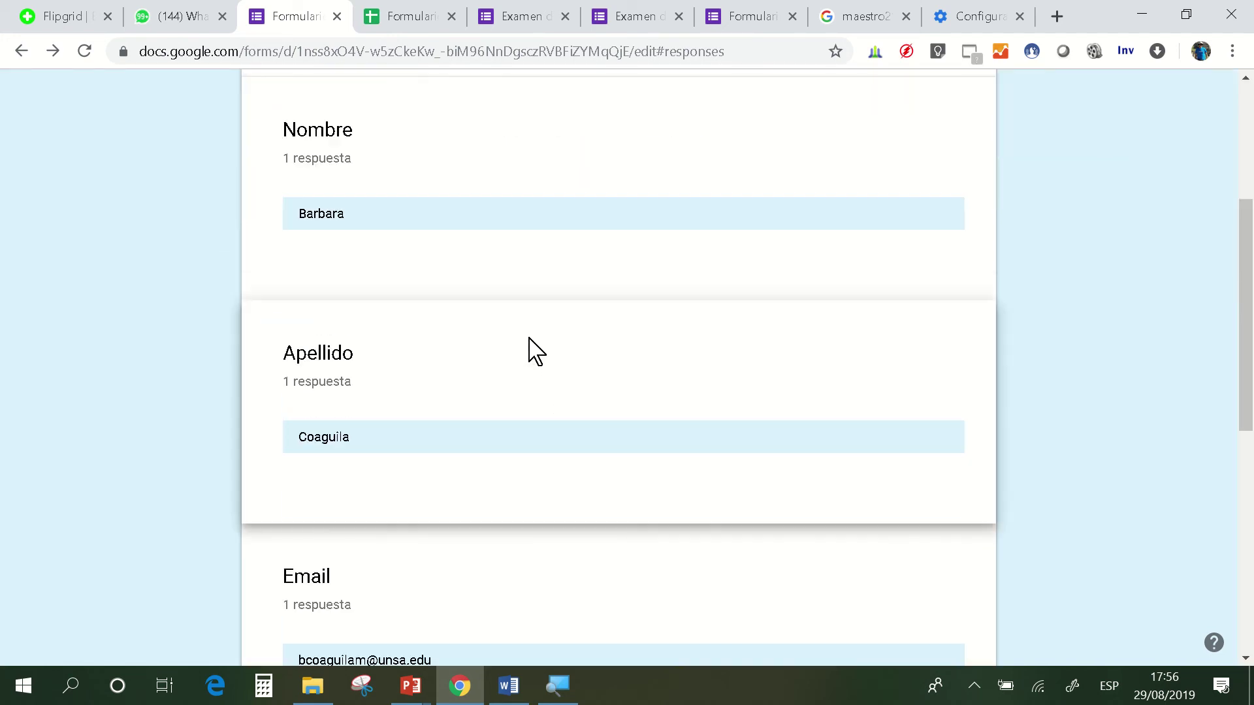
scroll(536, 352, "down", 3)
scroll(536, 352, "down", 4)
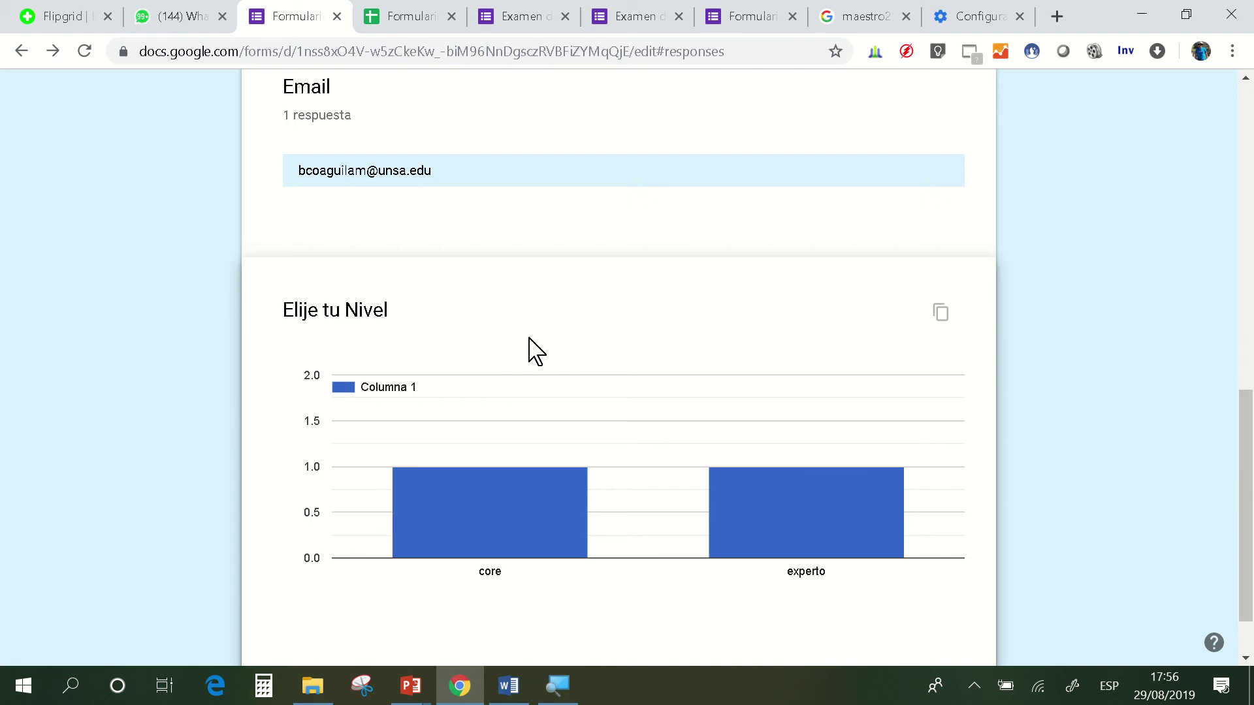
scroll(529, 350, "down", 1)
scroll(601, 405, "up", 8)
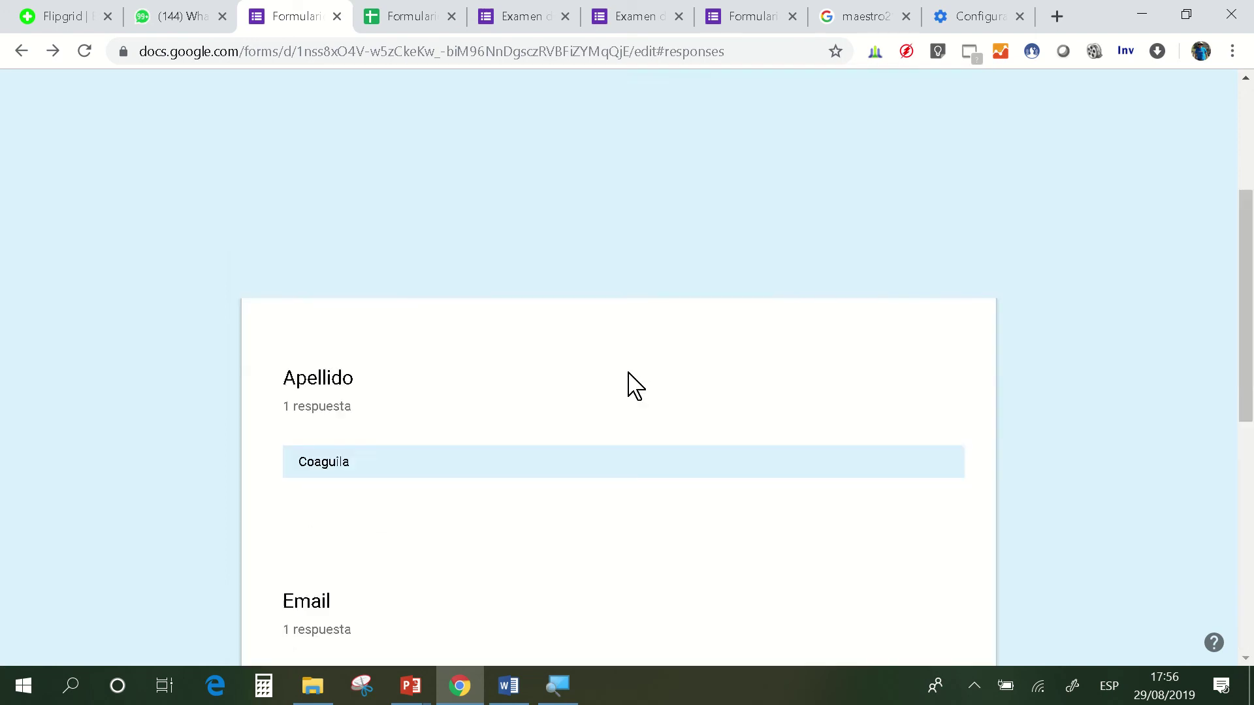
scroll(632, 381, "up", 4)
scroll(632, 381, "down", 12)
mouse_move(562, 387)
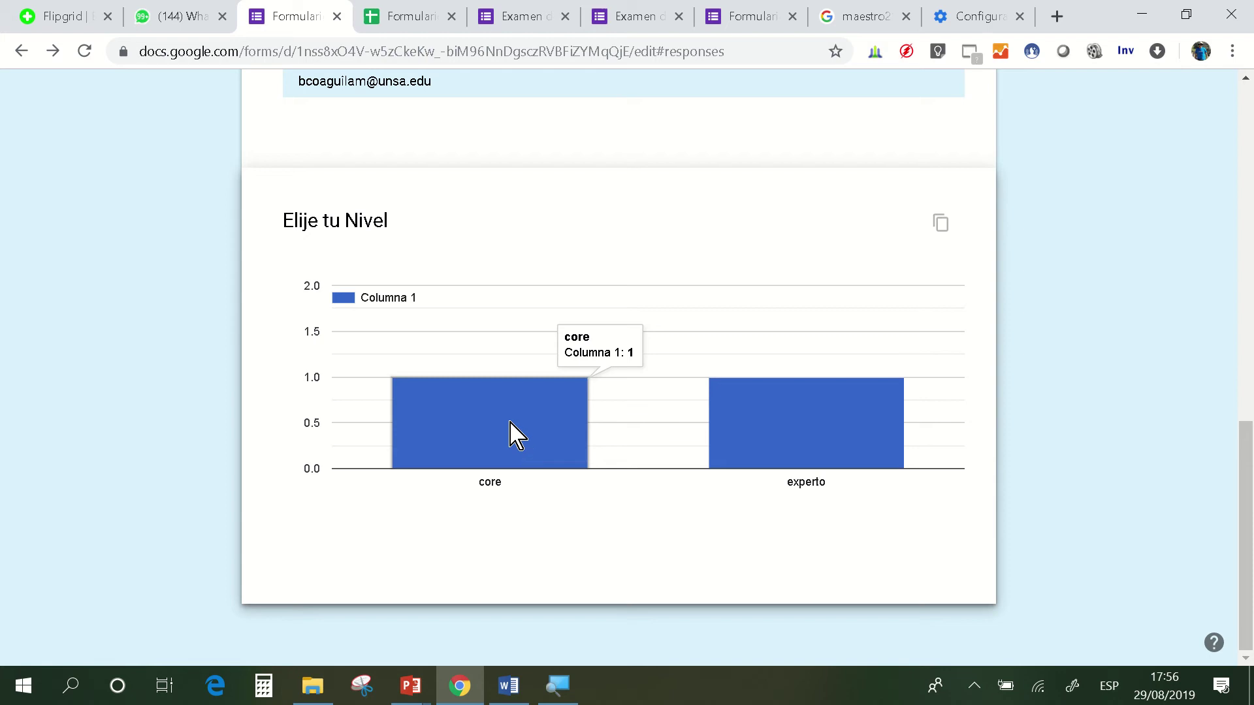
mouse_move(769, 431)
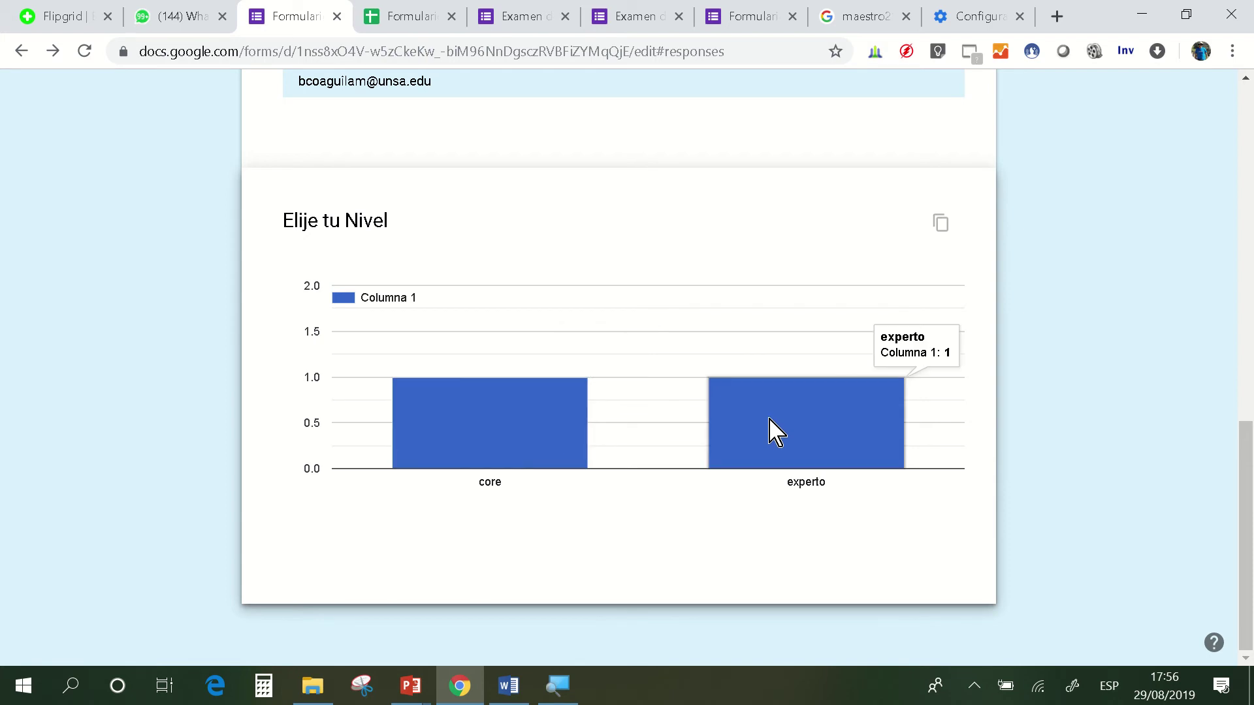
scroll(859, 495, "up", 12)
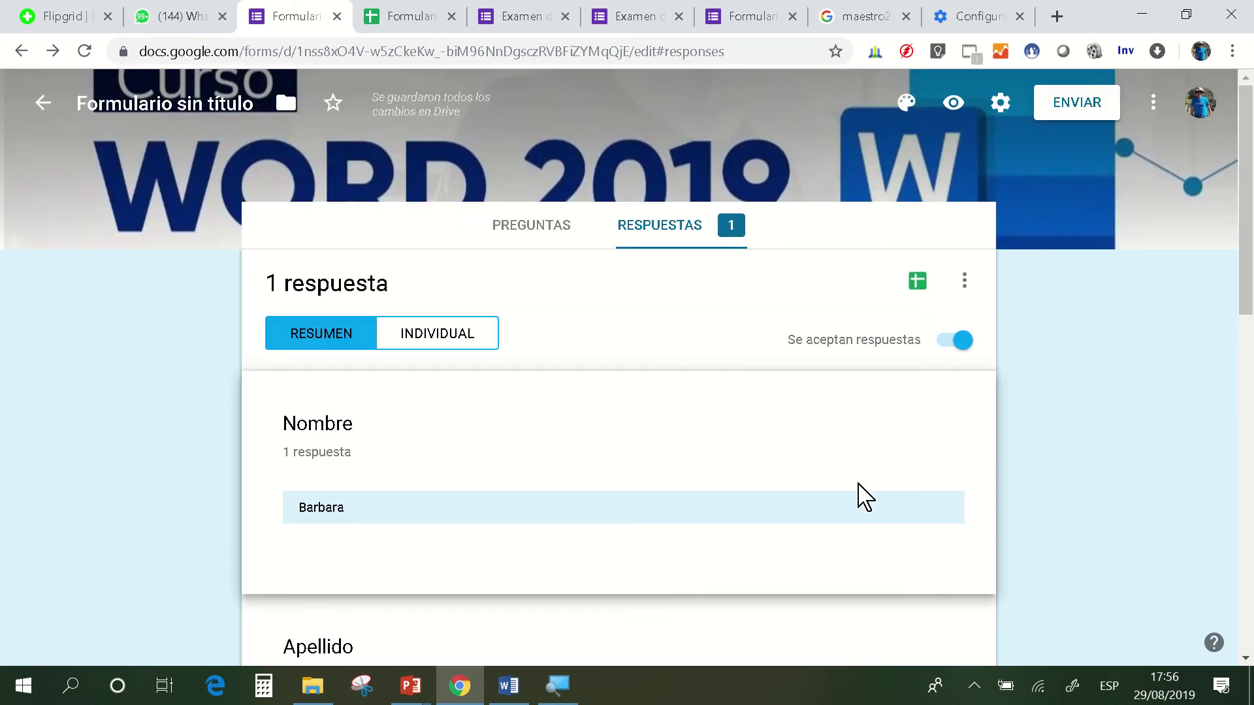
scroll(859, 496, "down", 1)
scroll(859, 497, "up", 1)
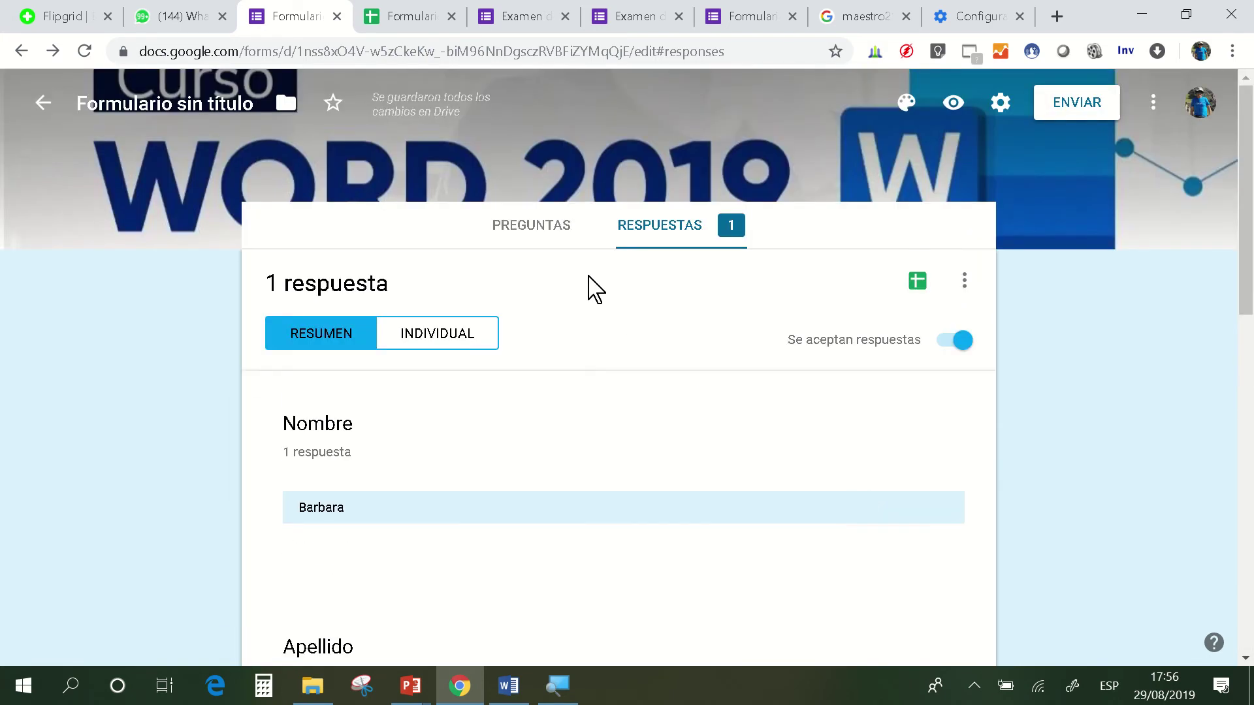
- Change the "Elije tu Nivel" question in the form's questions to the type "Opción múltiple"
left_click(539, 248)
left_click(662, 245)
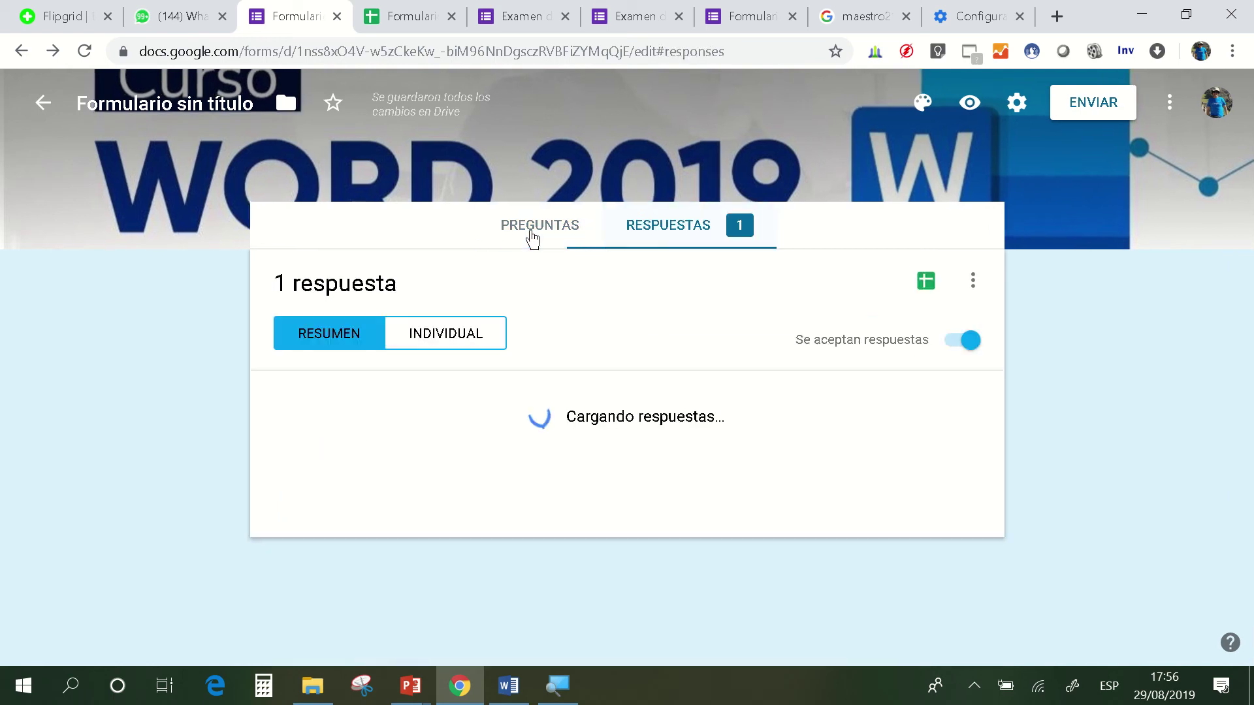
left_click(528, 238)
scroll(610, 367, "down", 8)
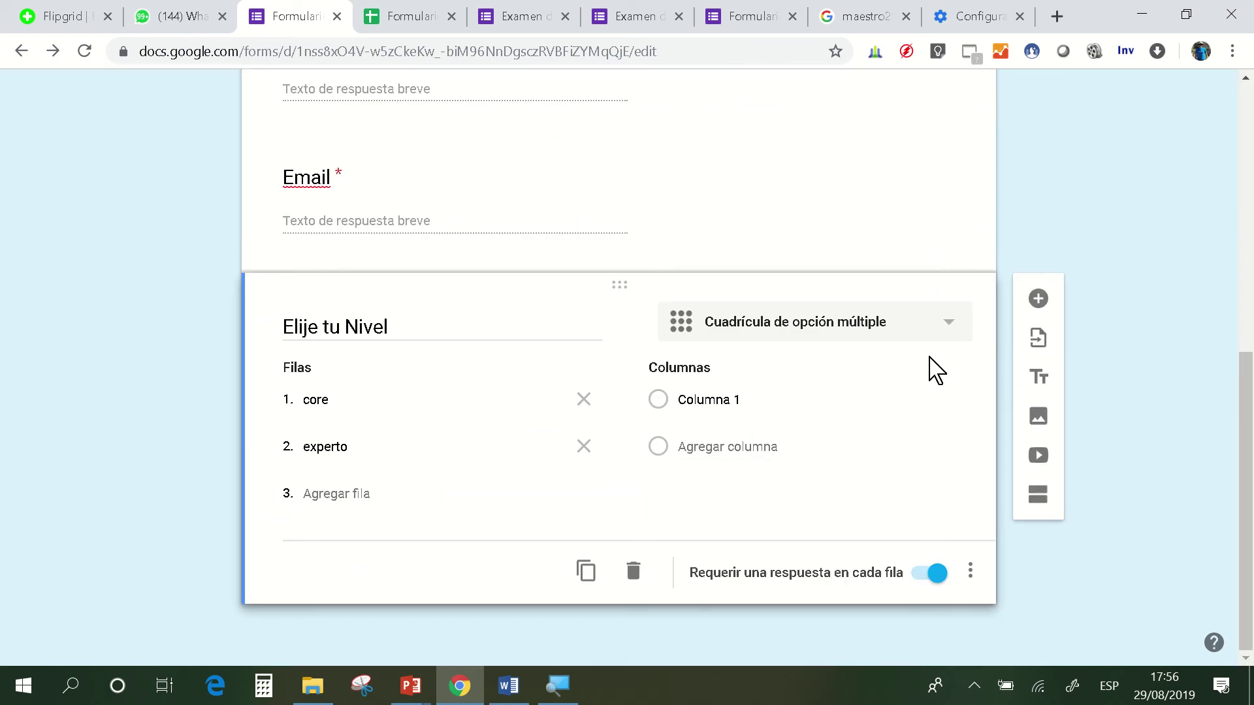
scroll(885, 418, "up", 1)
left_click(884, 434)
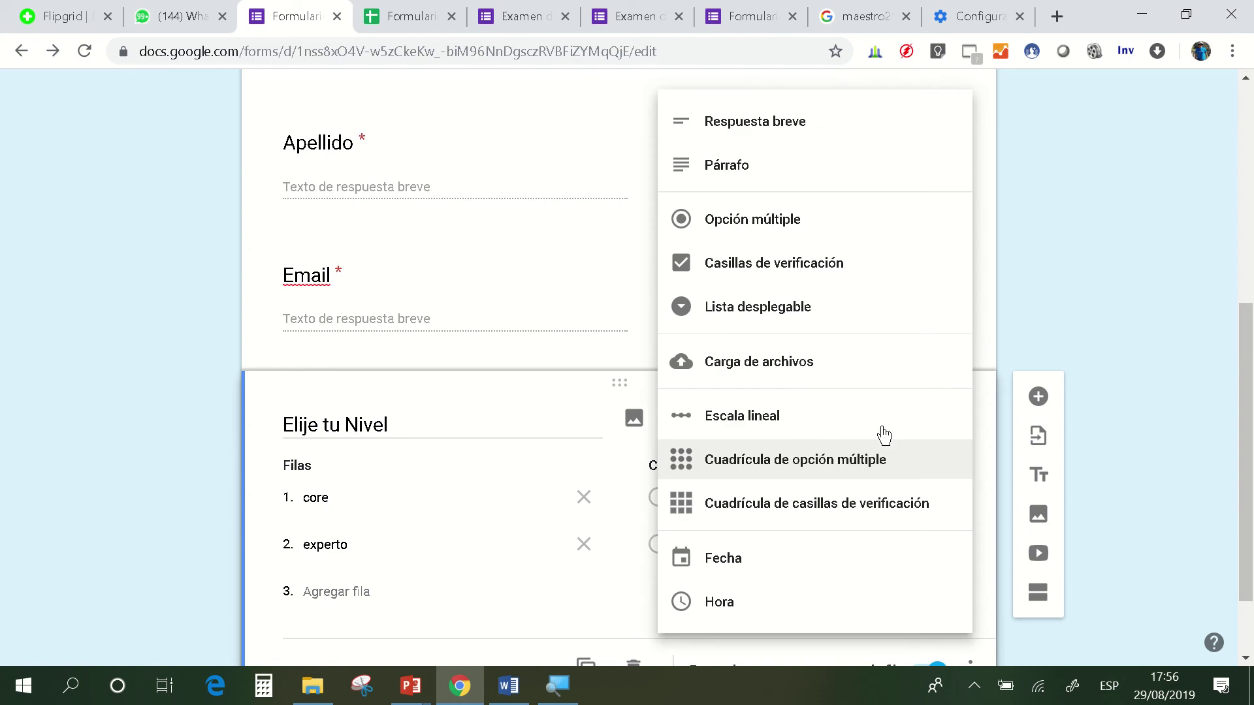
left_click(863, 230)
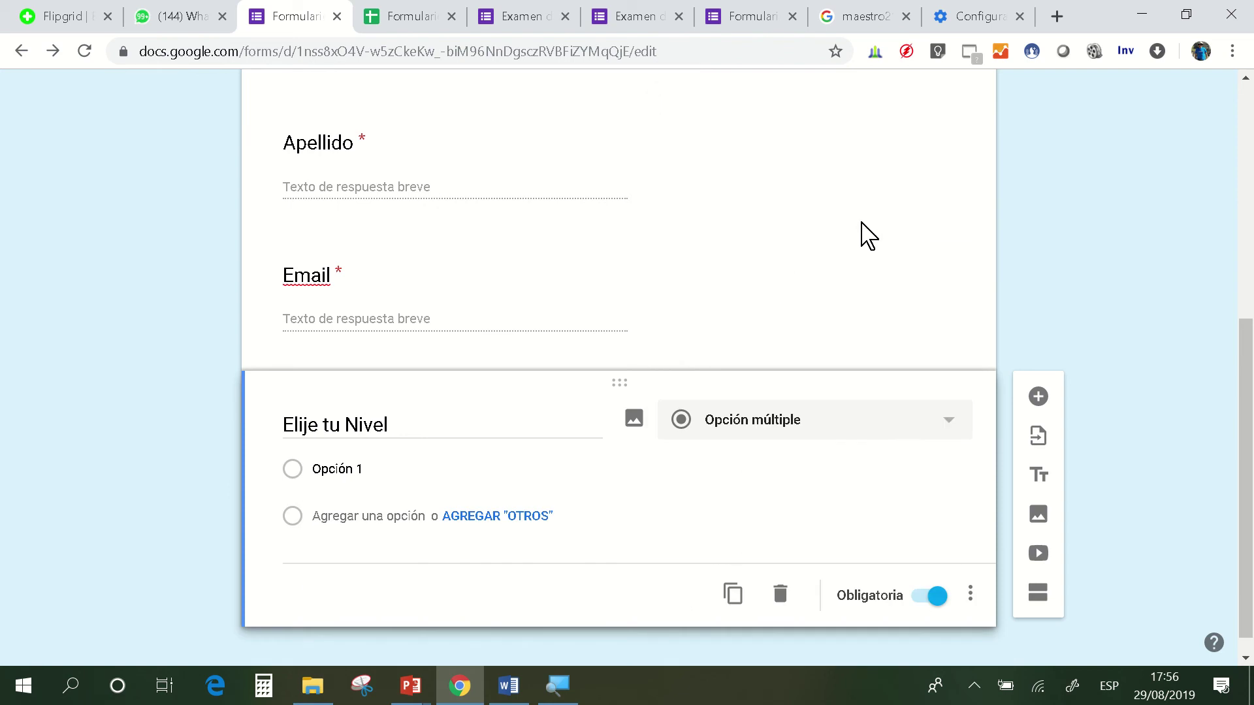
- Enter "Core" and "Experto" as the two answer options of the "Elije tu Nivel" question
left_click(466, 465)
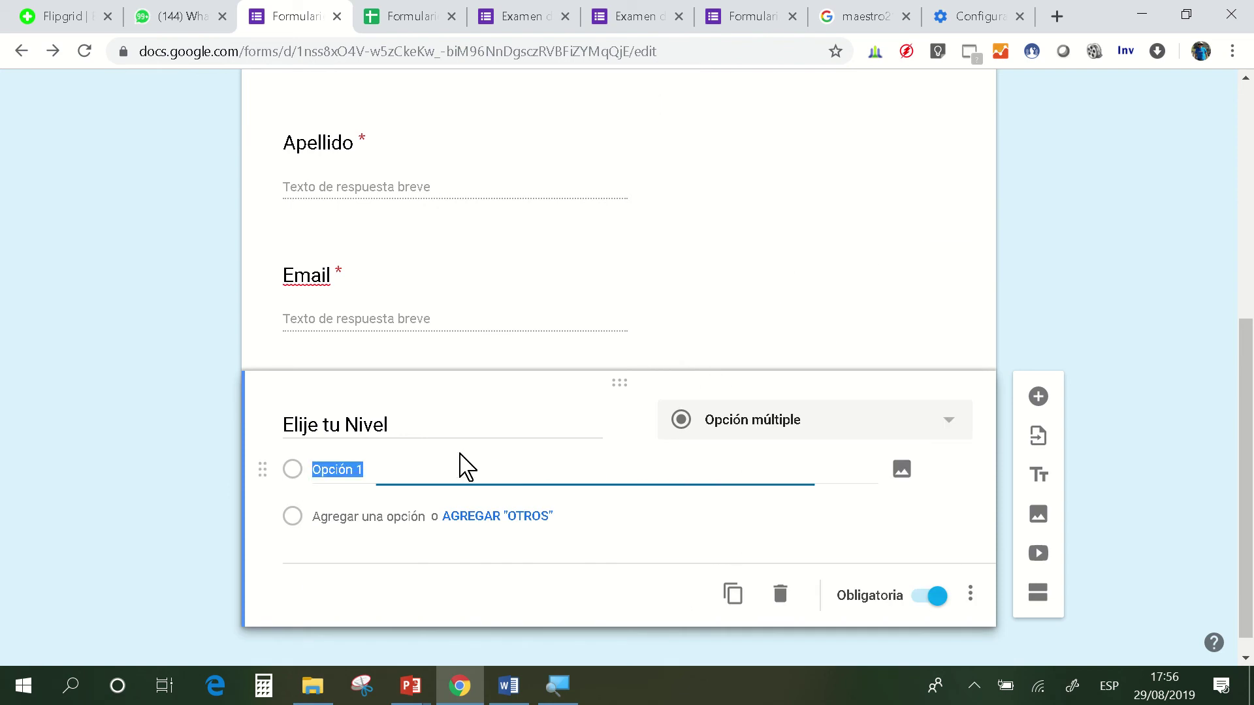
type("Ore")
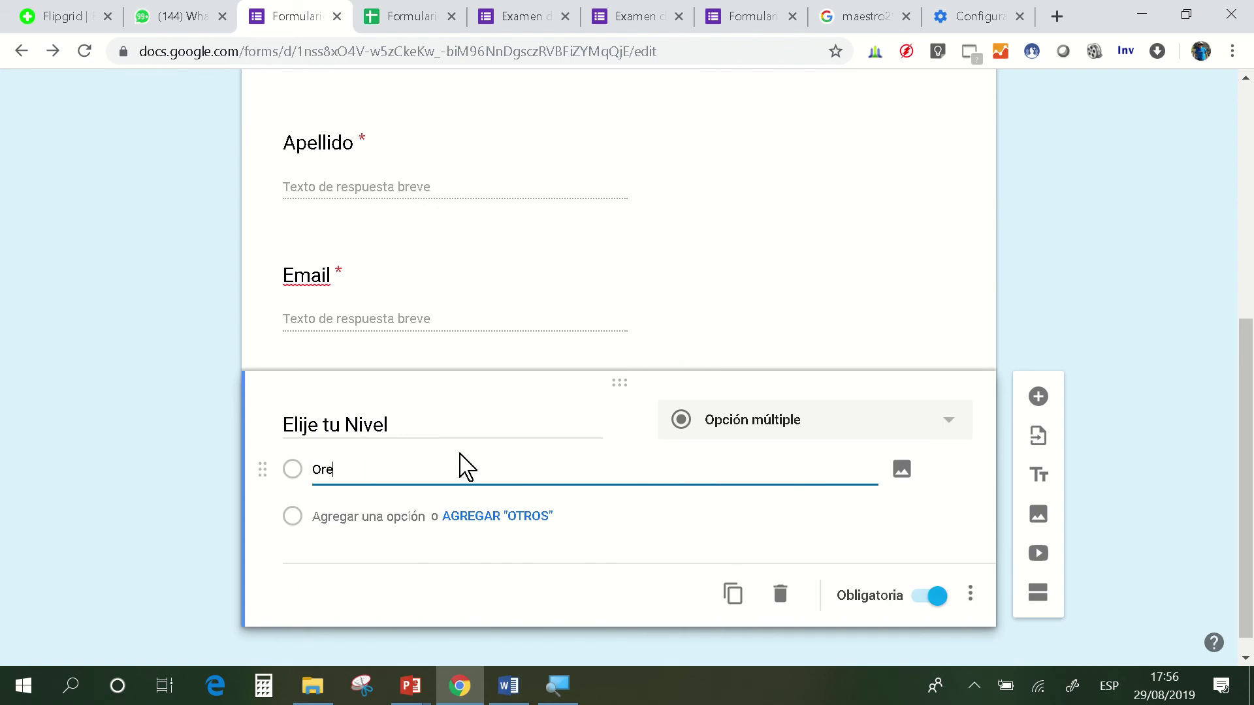
key("Return")
type("Experto")
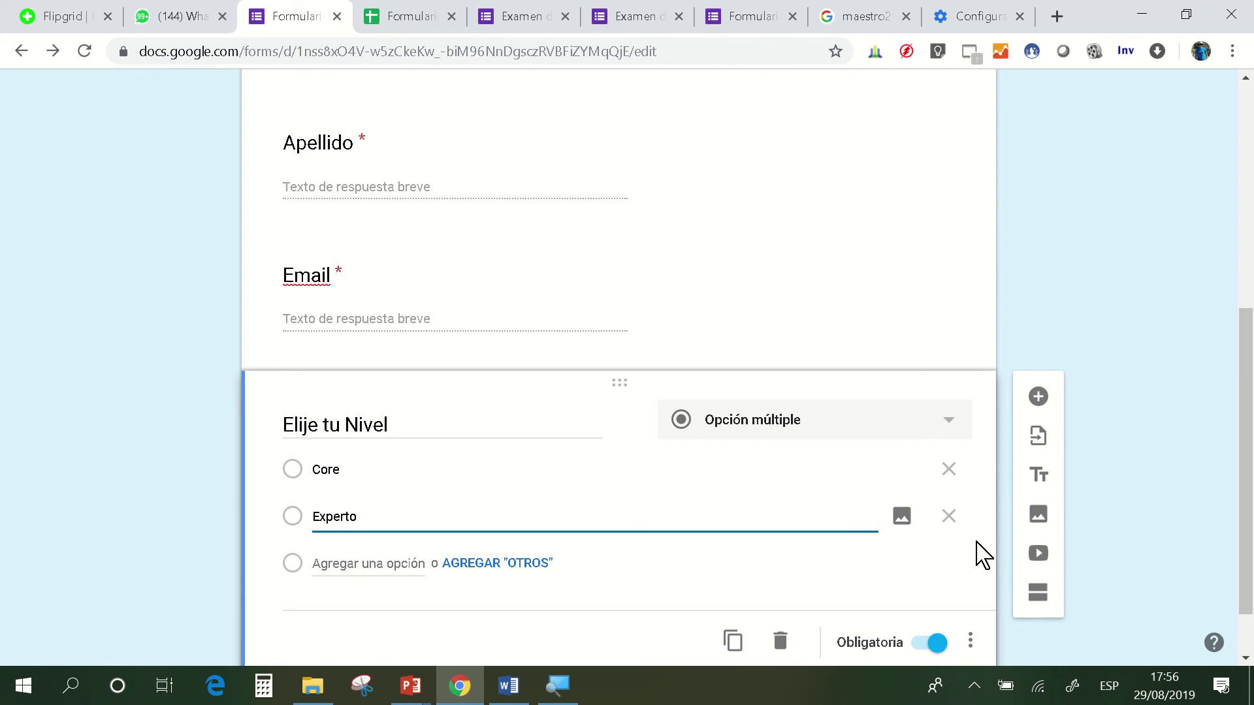
left_click(1117, 493)
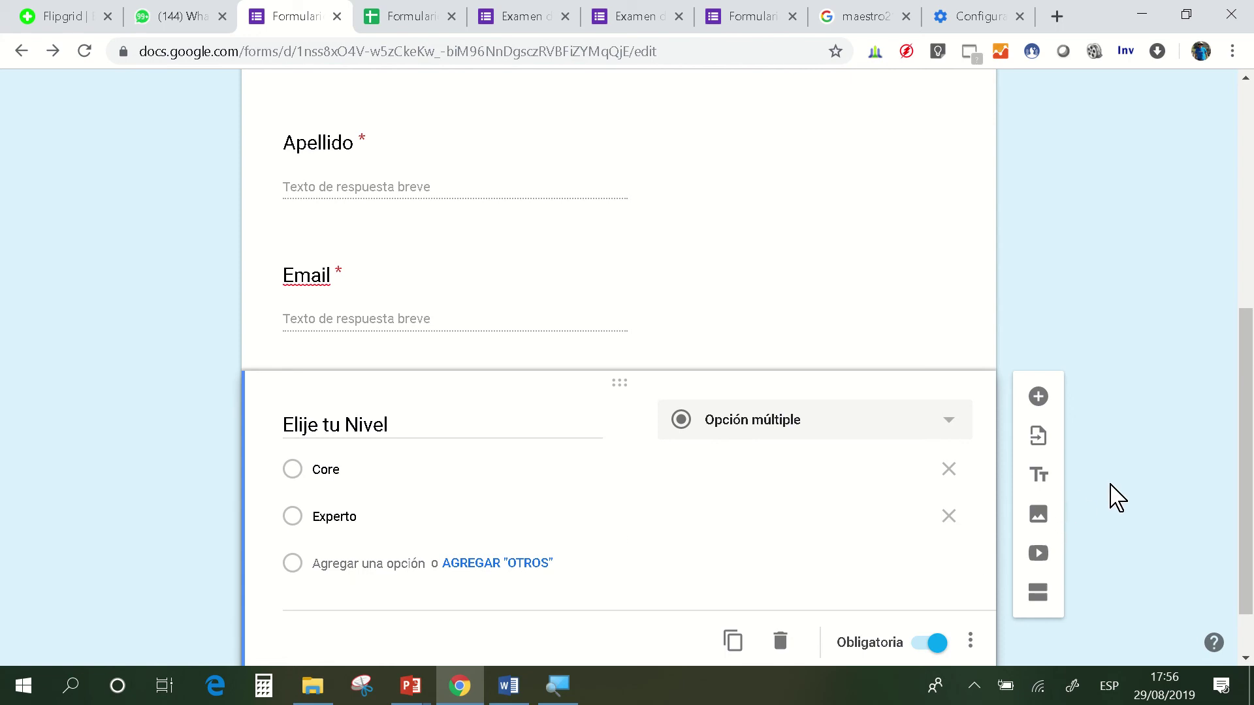
- Review the form's response summary, from the names and emails to the "Elije tu Nivel" chart
scroll(1117, 496, "down", 1)
scroll(1114, 489, "up", 7)
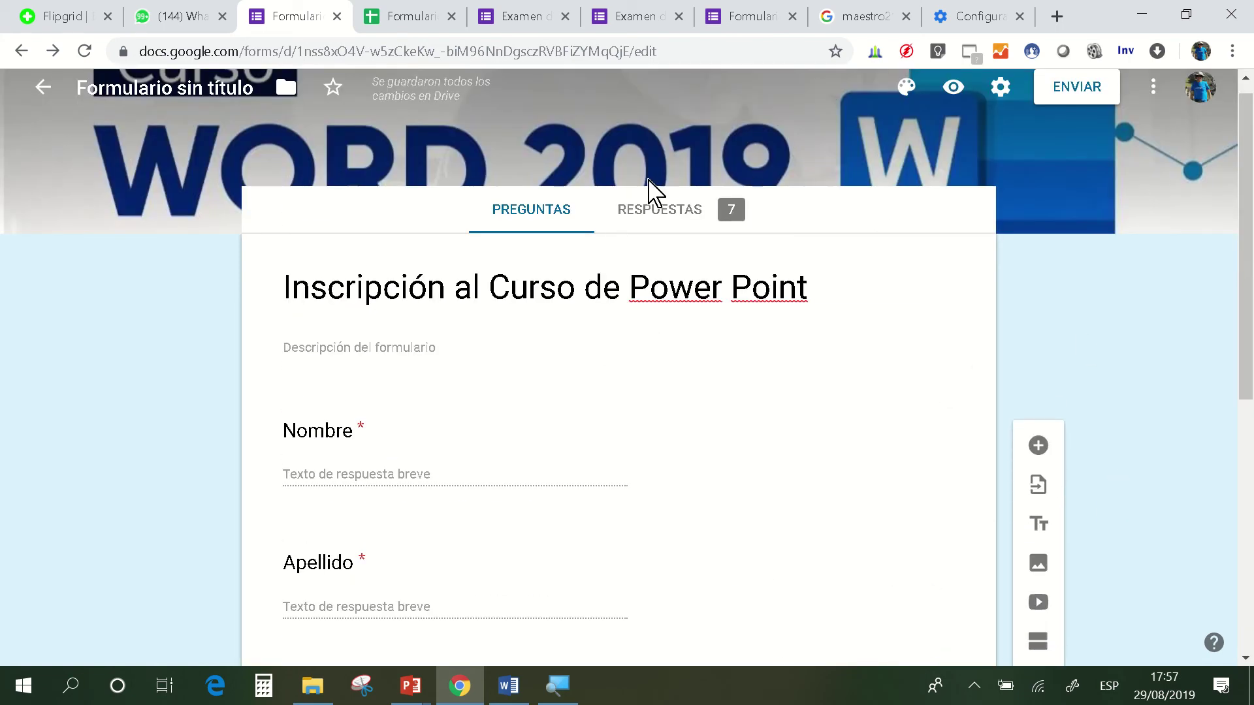
left_click(661, 210)
scroll(618, 274, "down", 7)
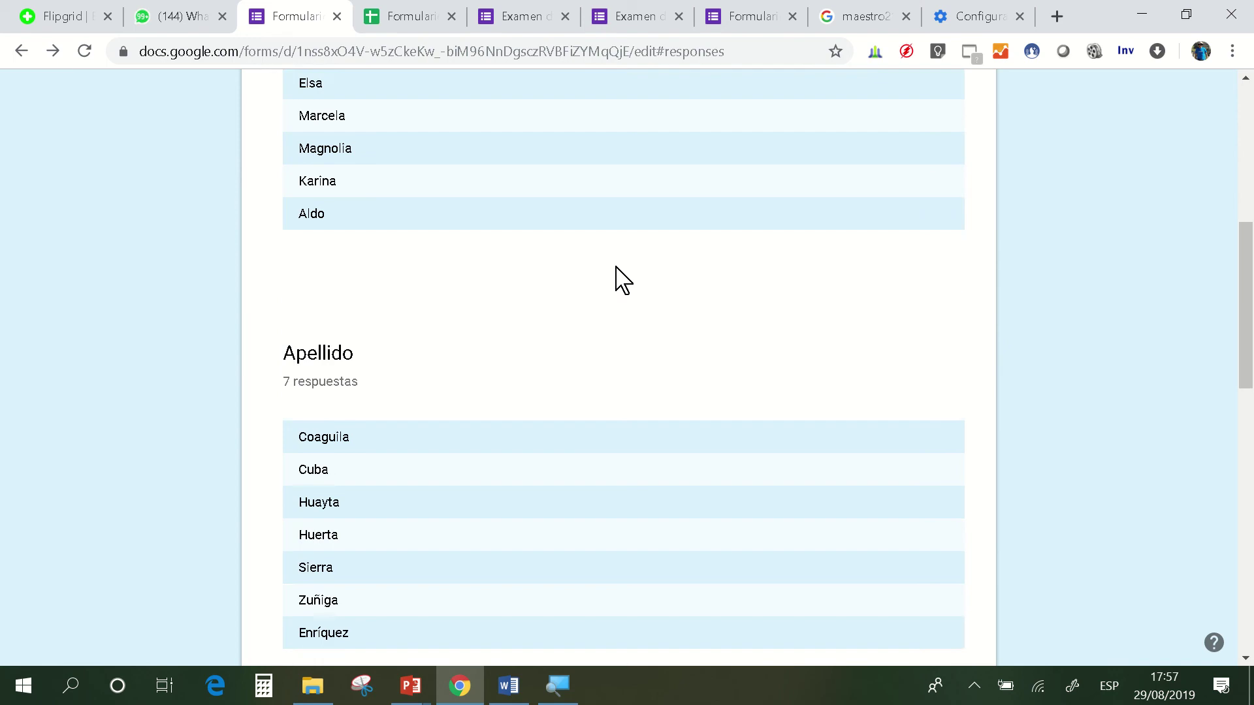
scroll(615, 271, "down", 12)
scroll(660, 319, "up", 4)
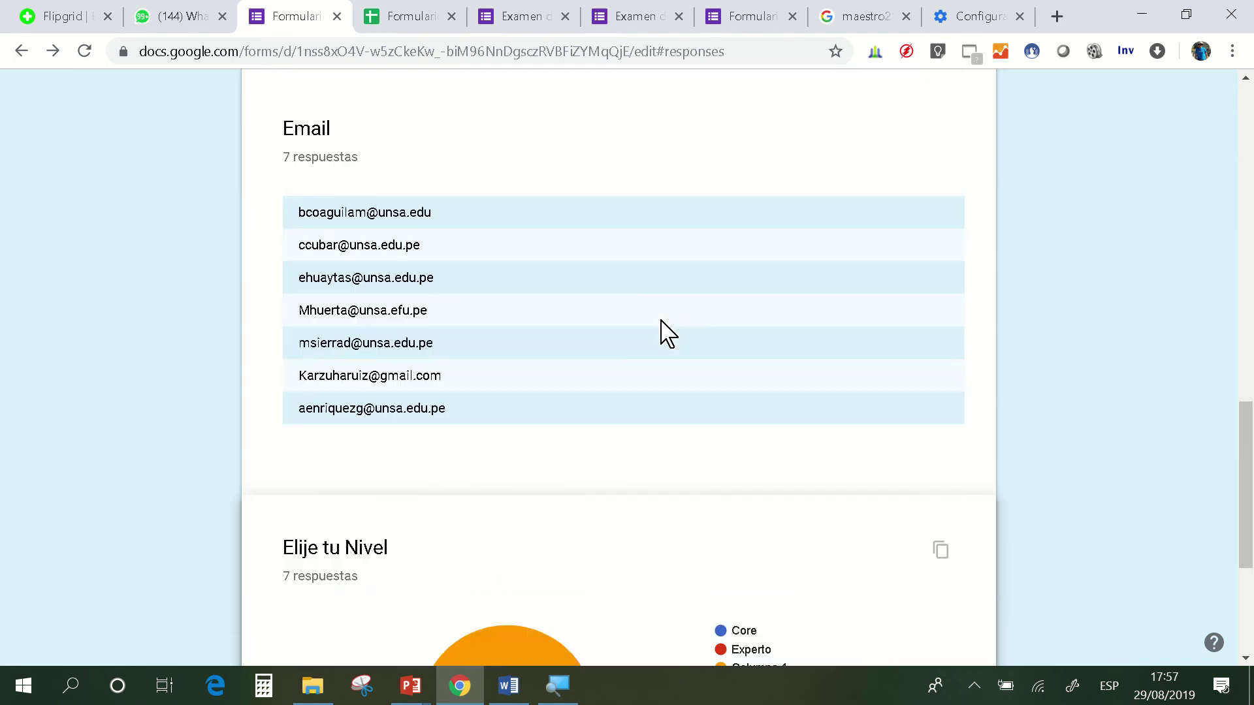
- Create a new spreadsheet as the destination for the form's responses, keeping the suggested file name
scroll(667, 333, "up", 3)
scroll(646, 319, "up", 13)
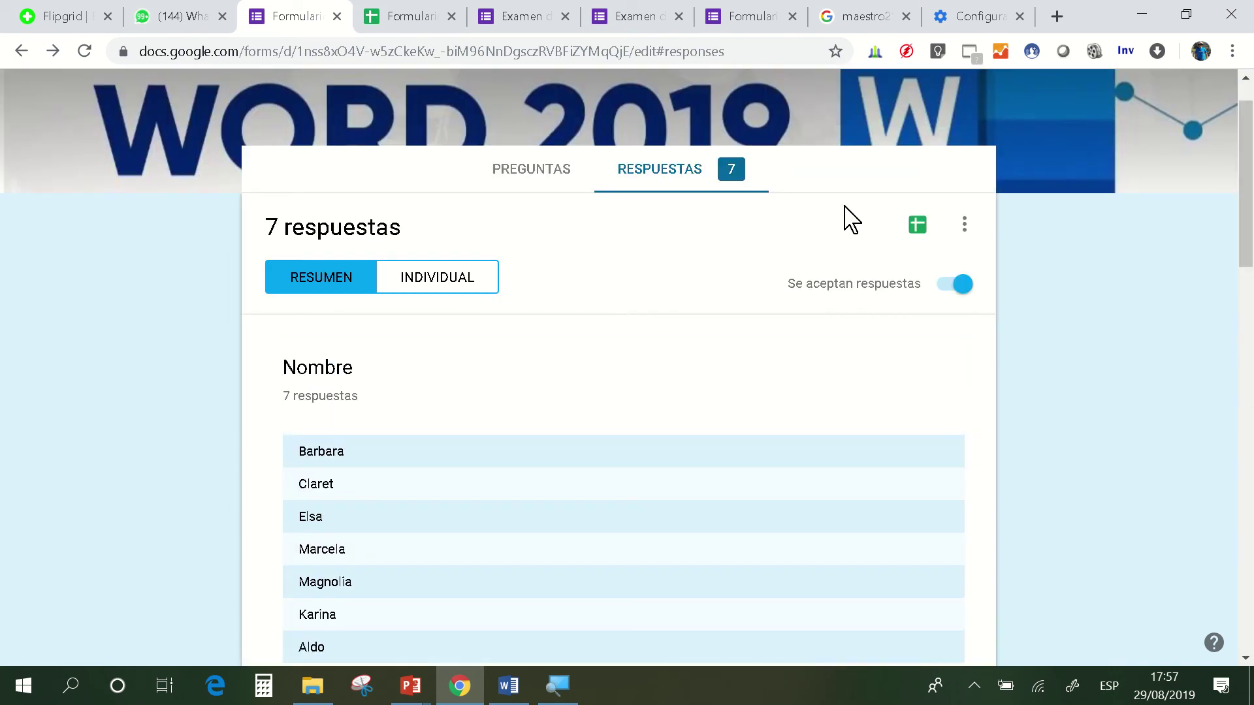
left_click(920, 227)
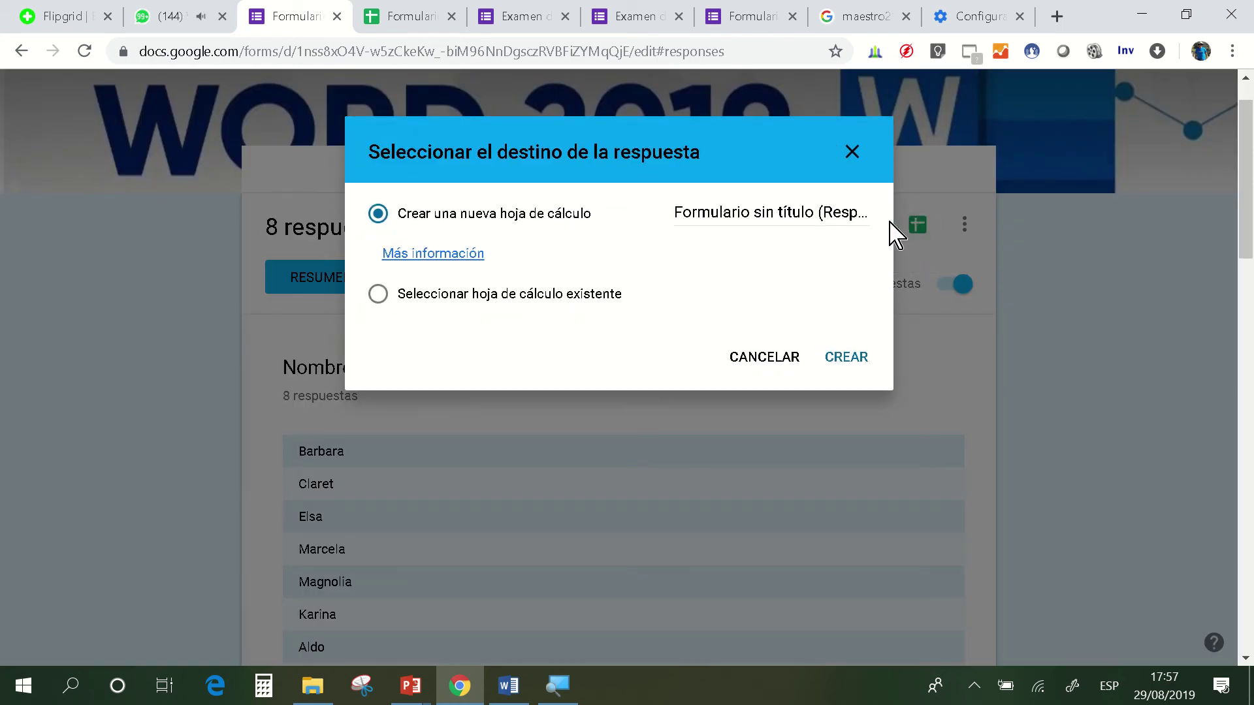
left_click(843, 364)
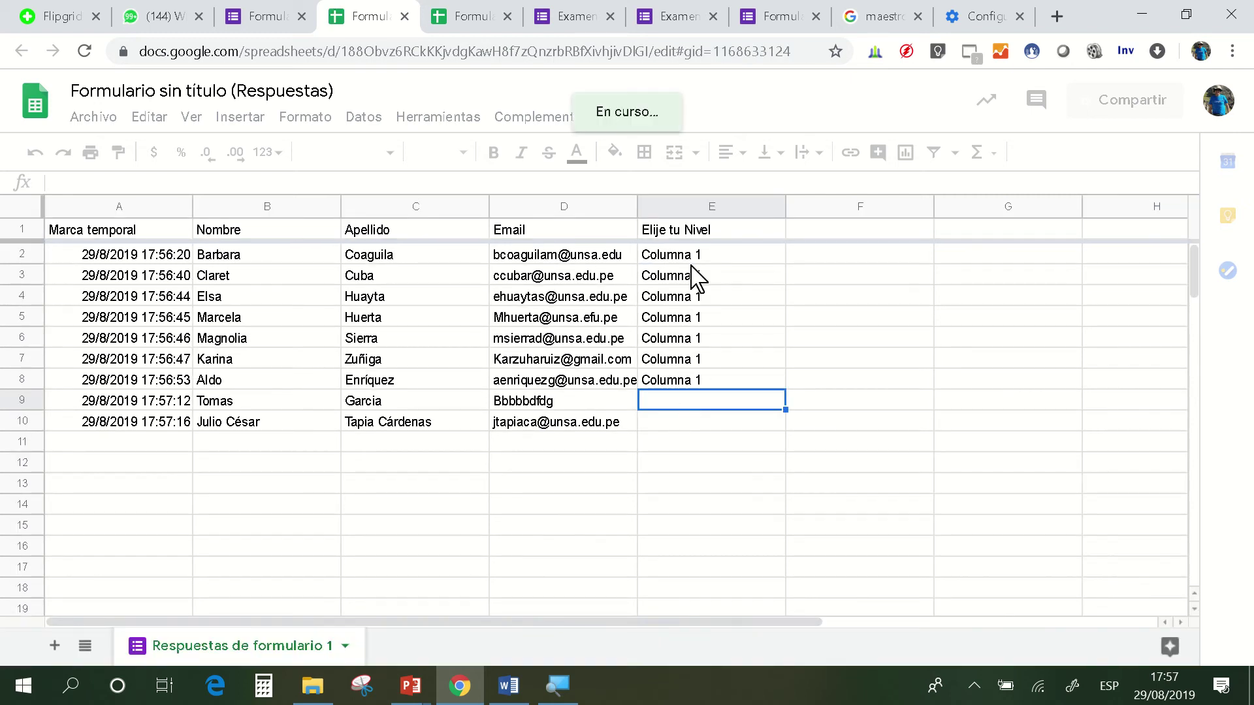
- Examine the linked response spreadsheet, checking the "Elije tu Nivel" answers and the most recent registrants' rows
left_click_drag(693, 261, 704, 327)
left_click(403, 402)
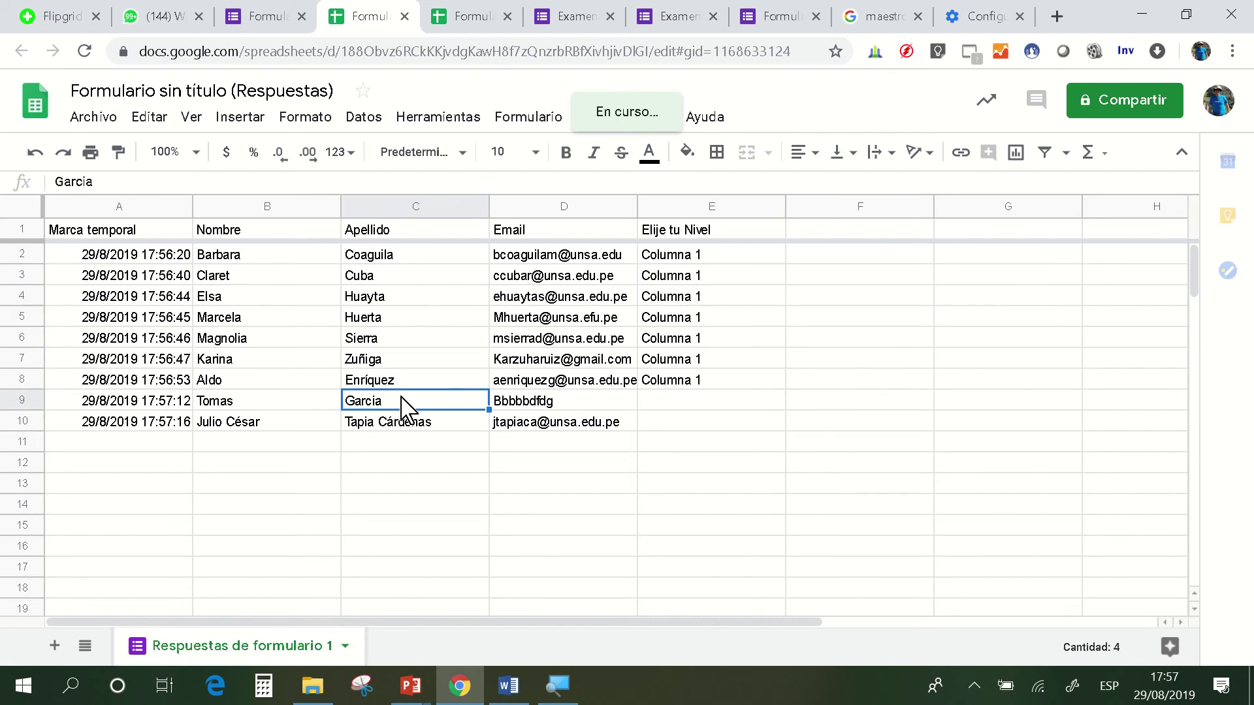
key("Right")
key("Down")
key("Left")
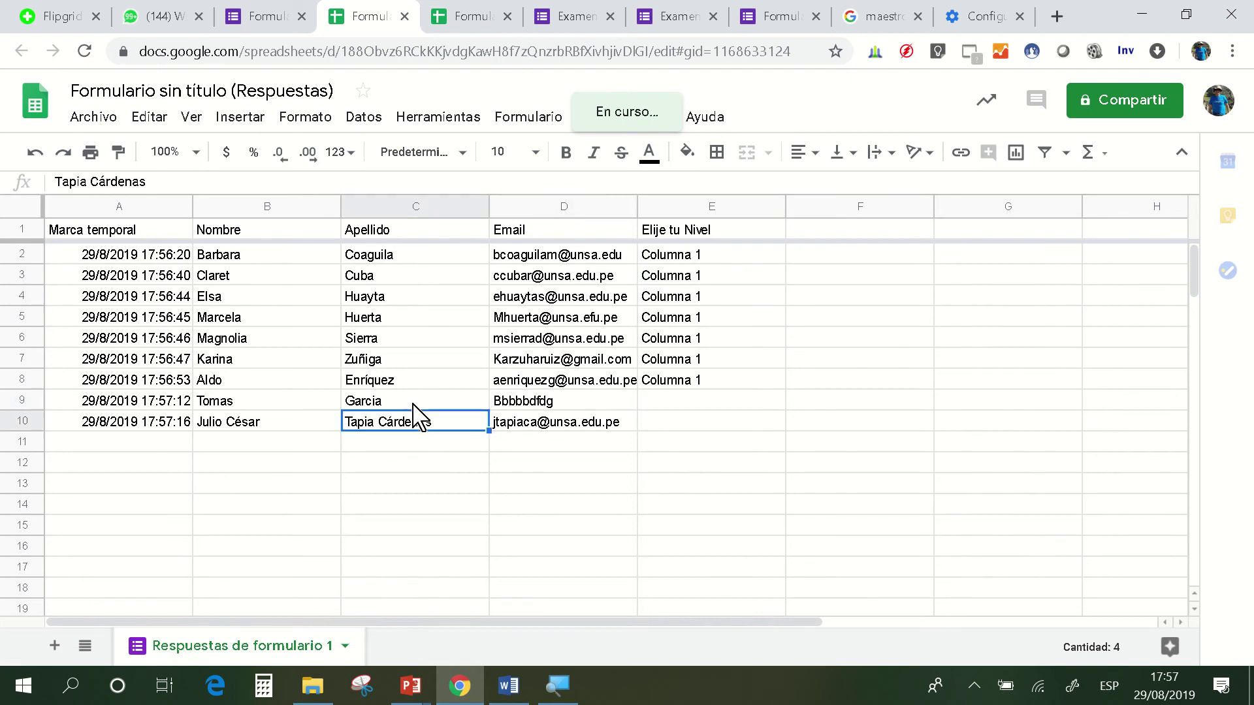
key("Right")
key("Right")
key("Right")
key("Up")
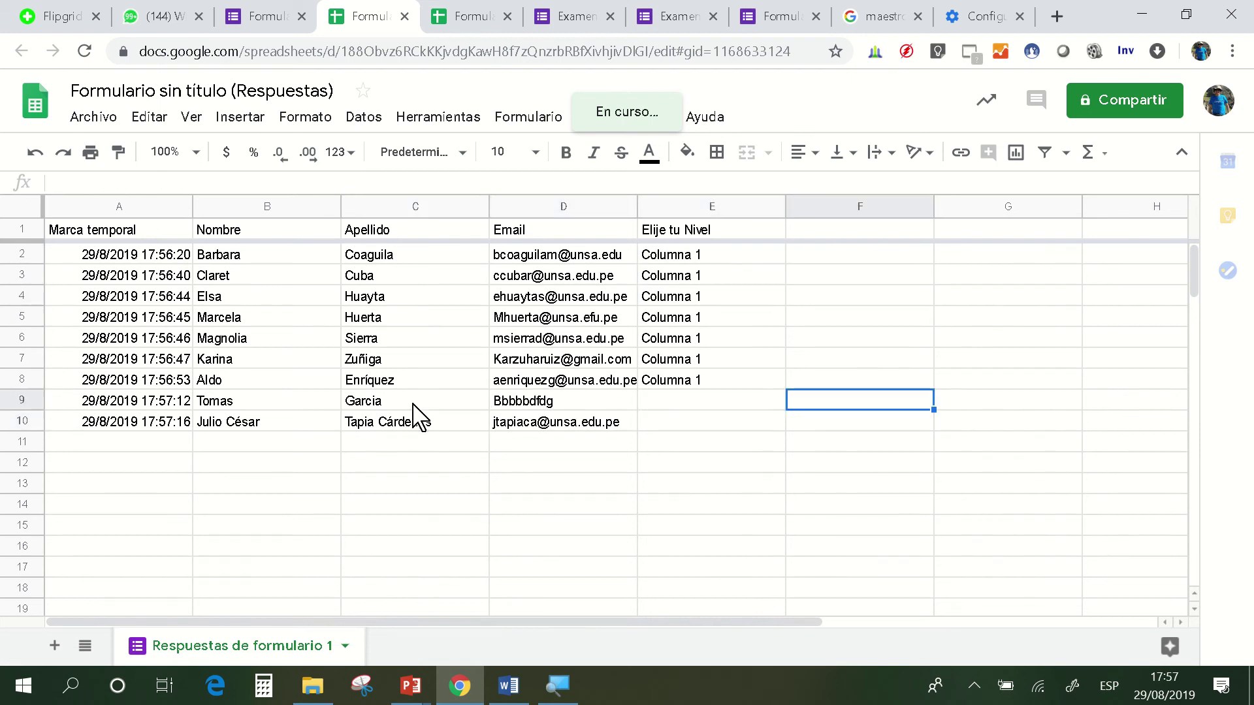
key("Left")
key("Left")
key("Left")
key("Up")
key("Left")
key("Left")
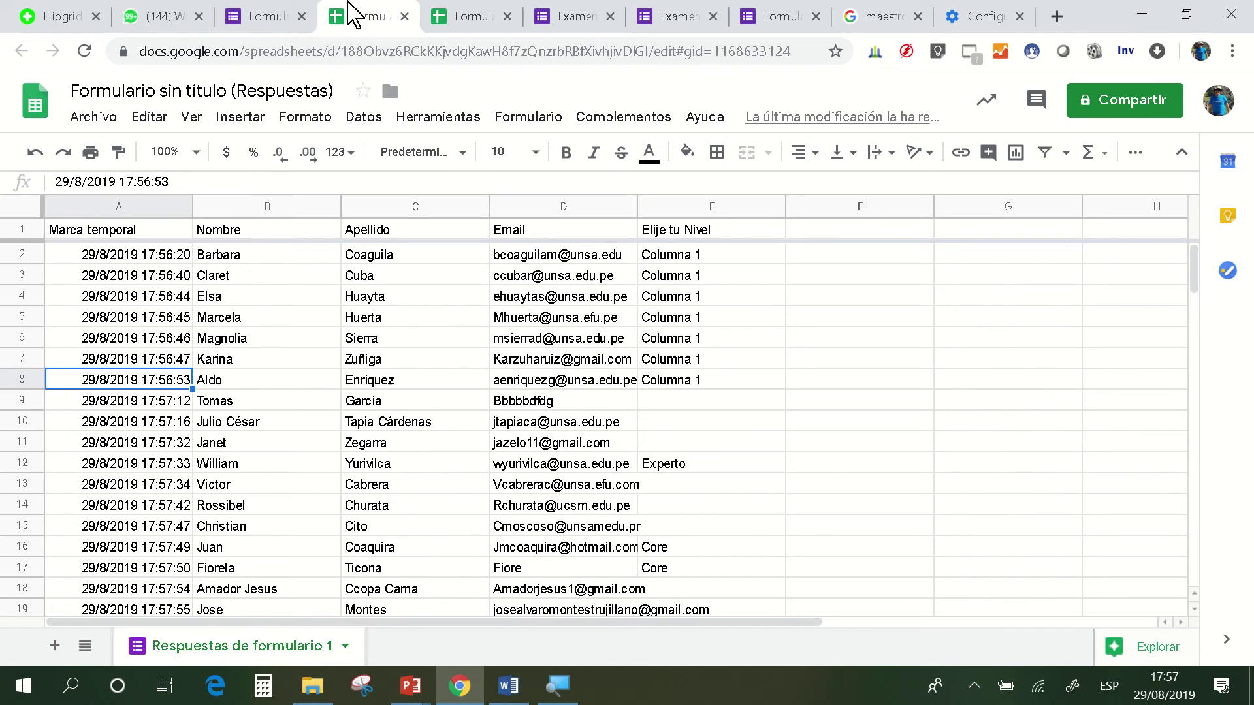
- Compare the form's response summary with the rows arriving in the linked spreadsheet and return to the form
left_click(291, 18)
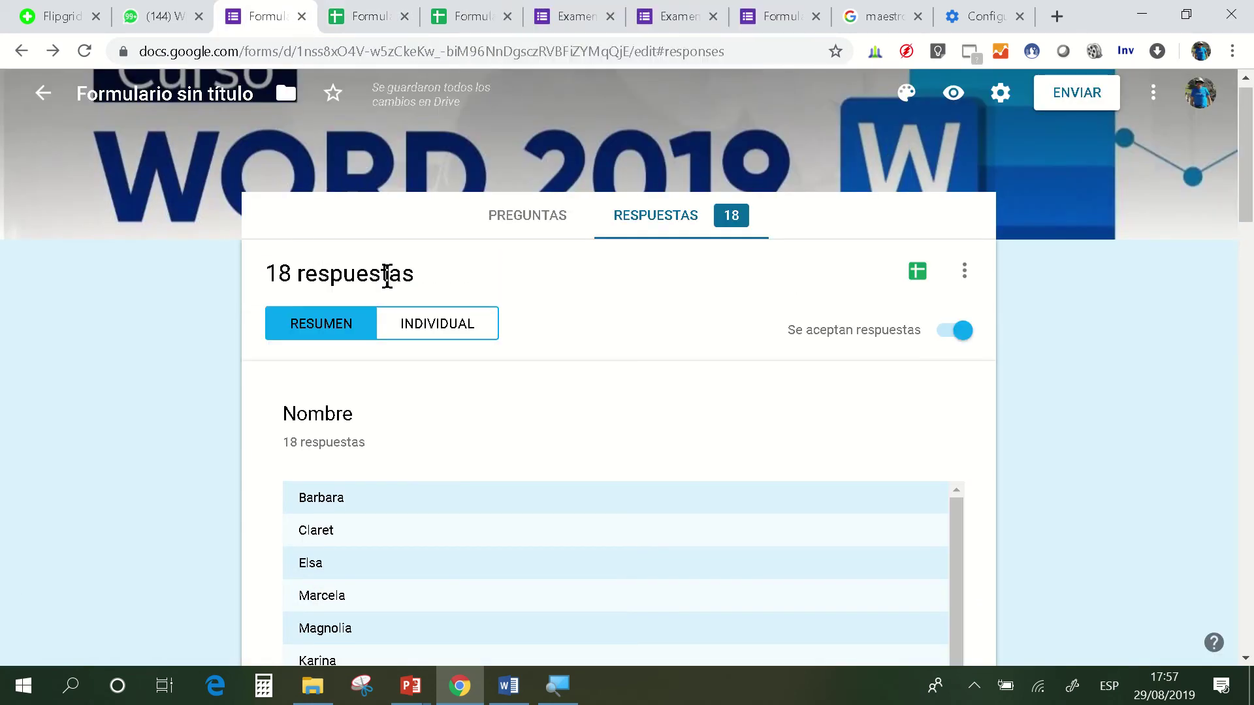
scroll(601, 326, "down", 1)
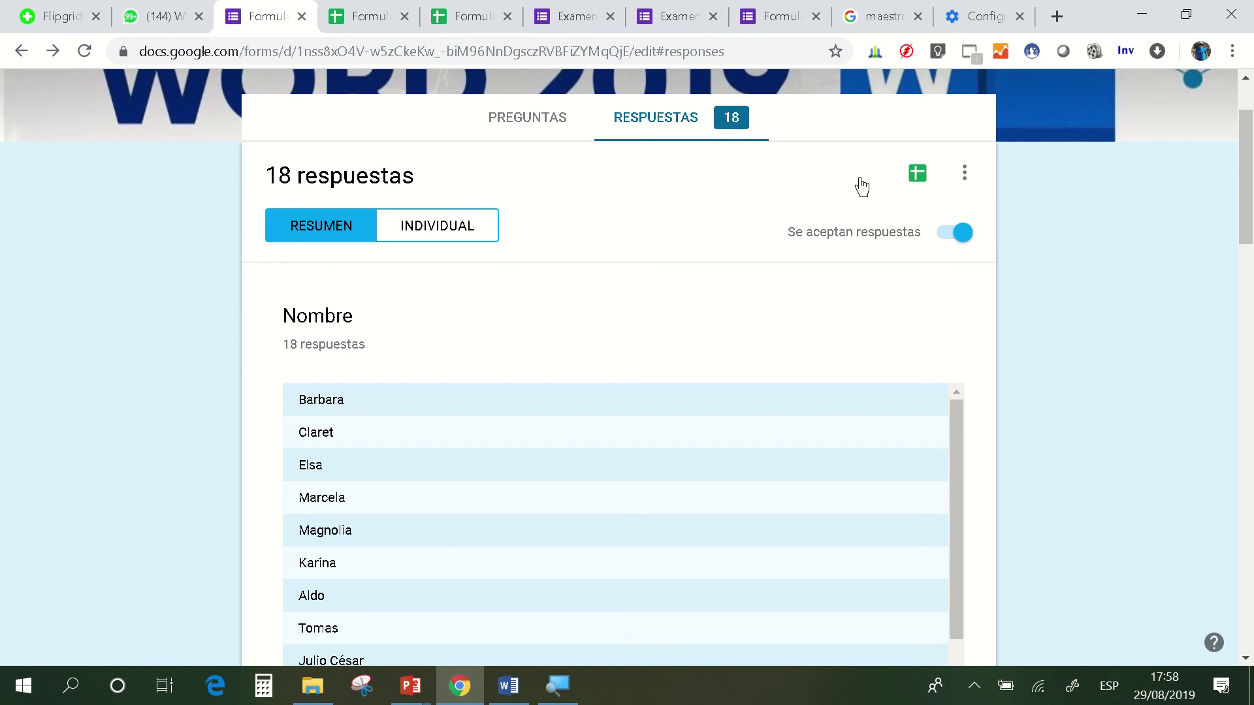
left_click(375, 15)
scroll(526, 382, "down", 5)
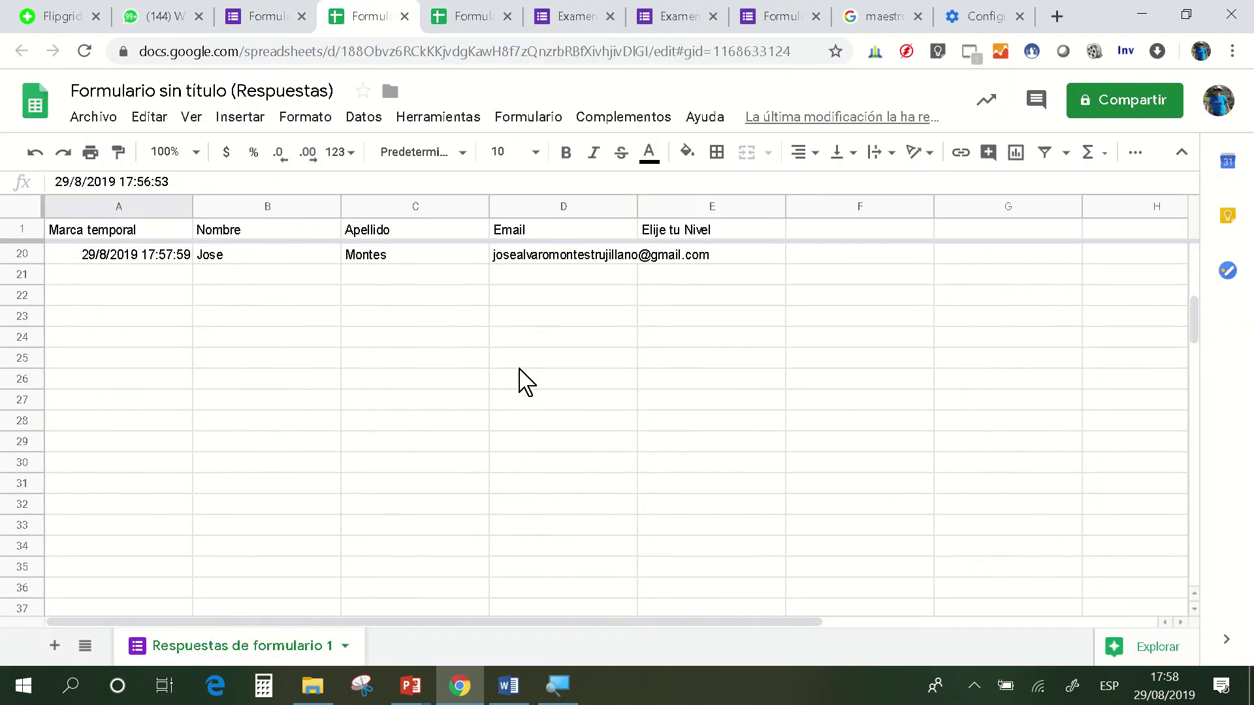
scroll(526, 382, "up", 5)
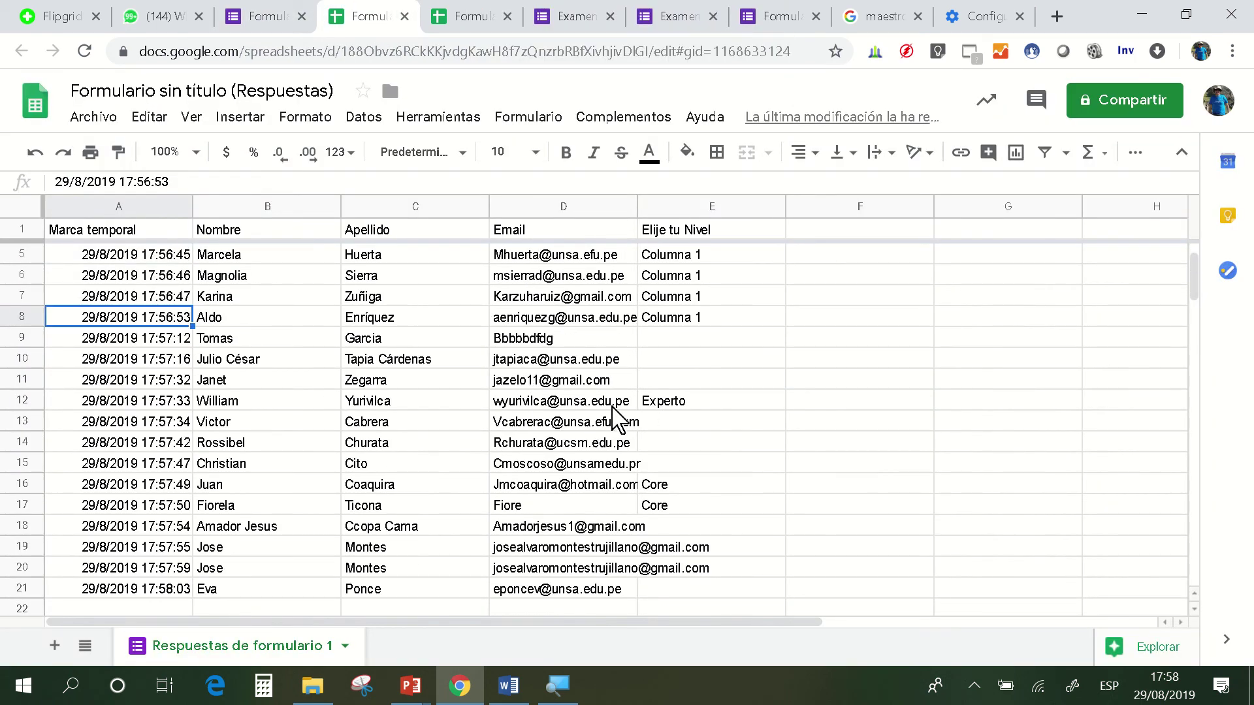
scroll(284, 425, "down", 3)
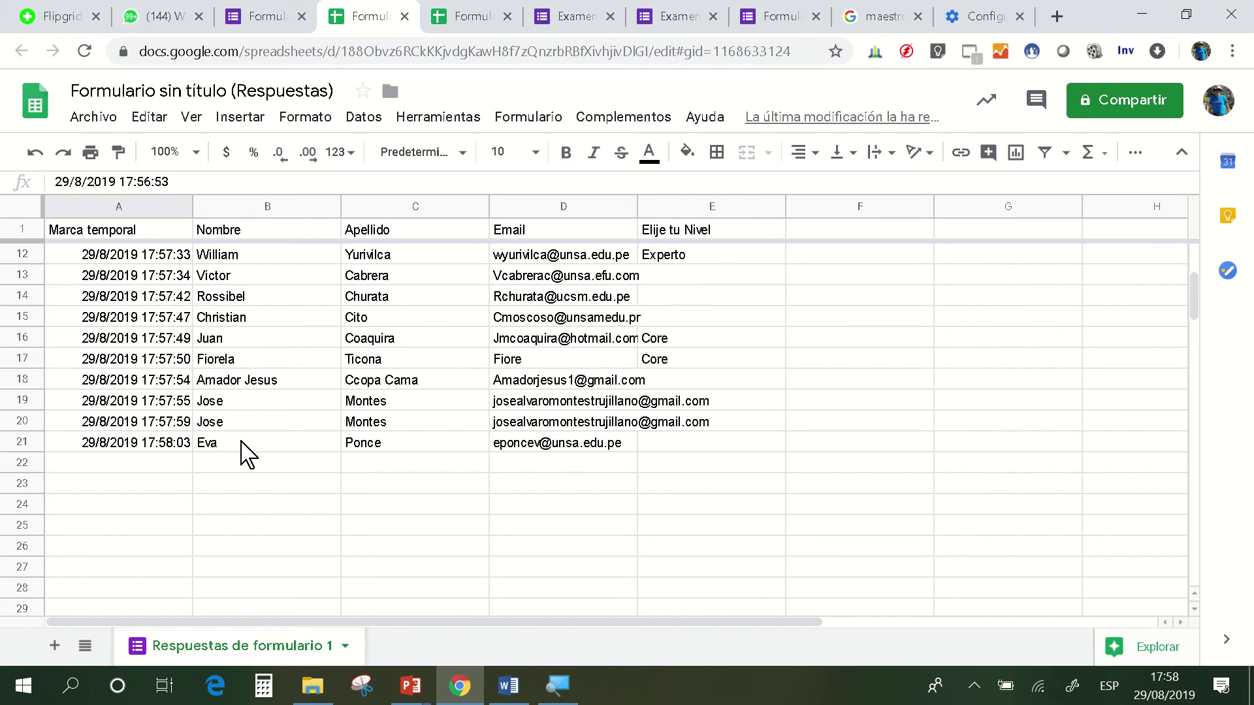
left_click(247, 453)
scroll(497, 421, "up", 4)
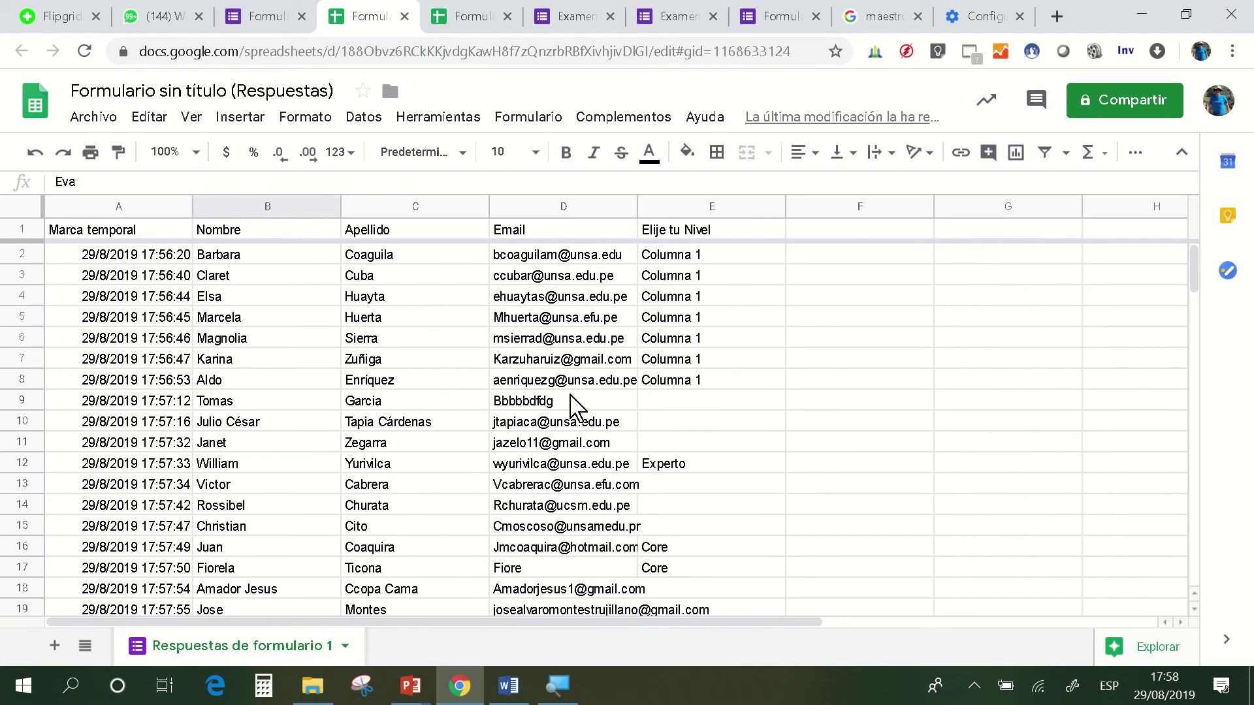
left_click(272, 15)
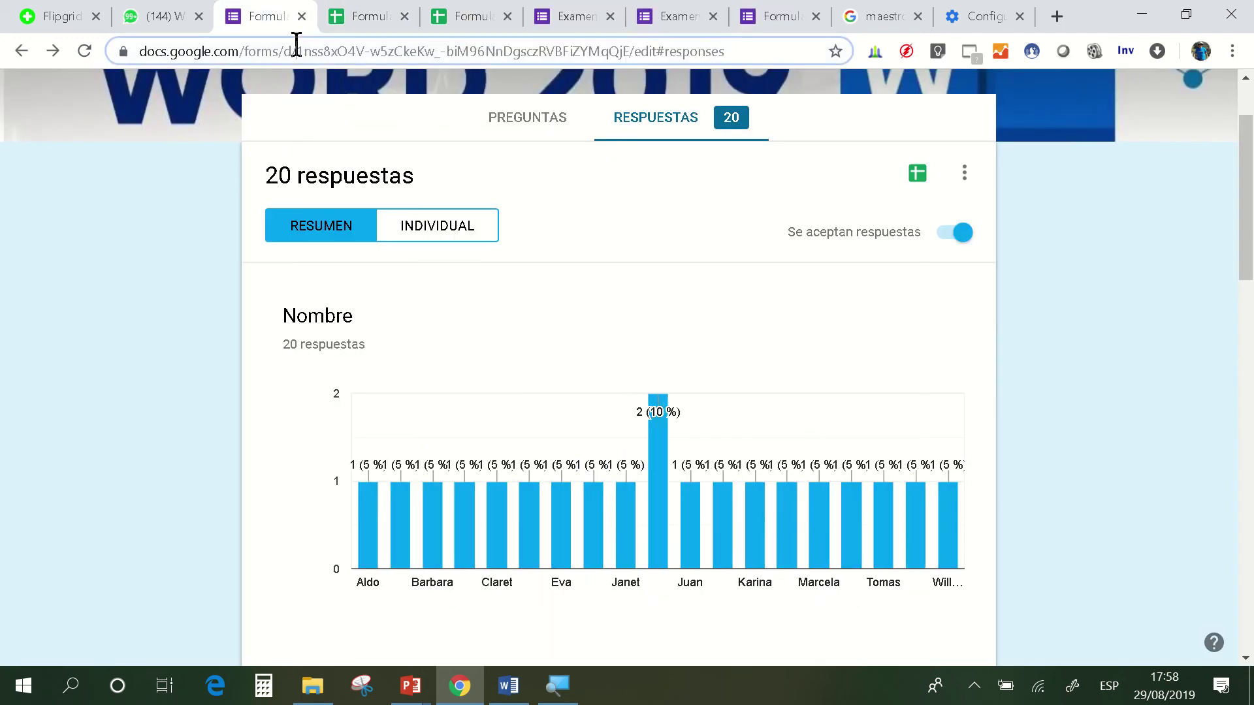
left_click(297, 47)
type("f")
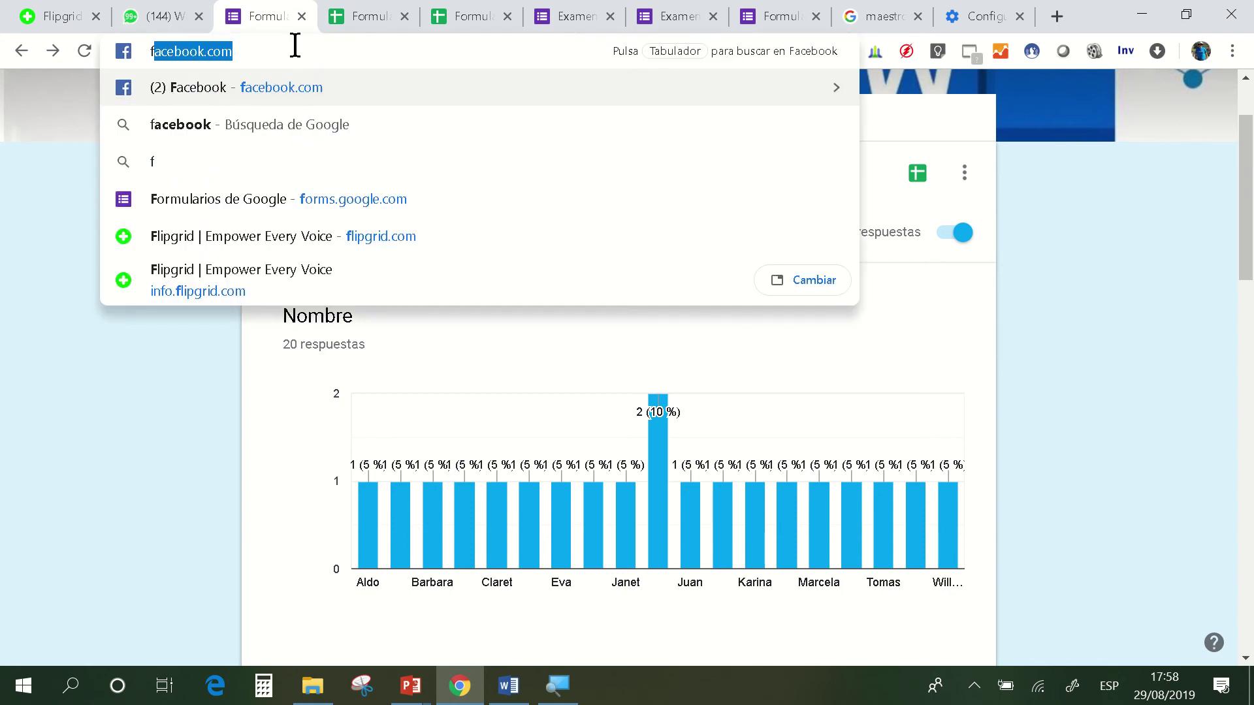
type("or")
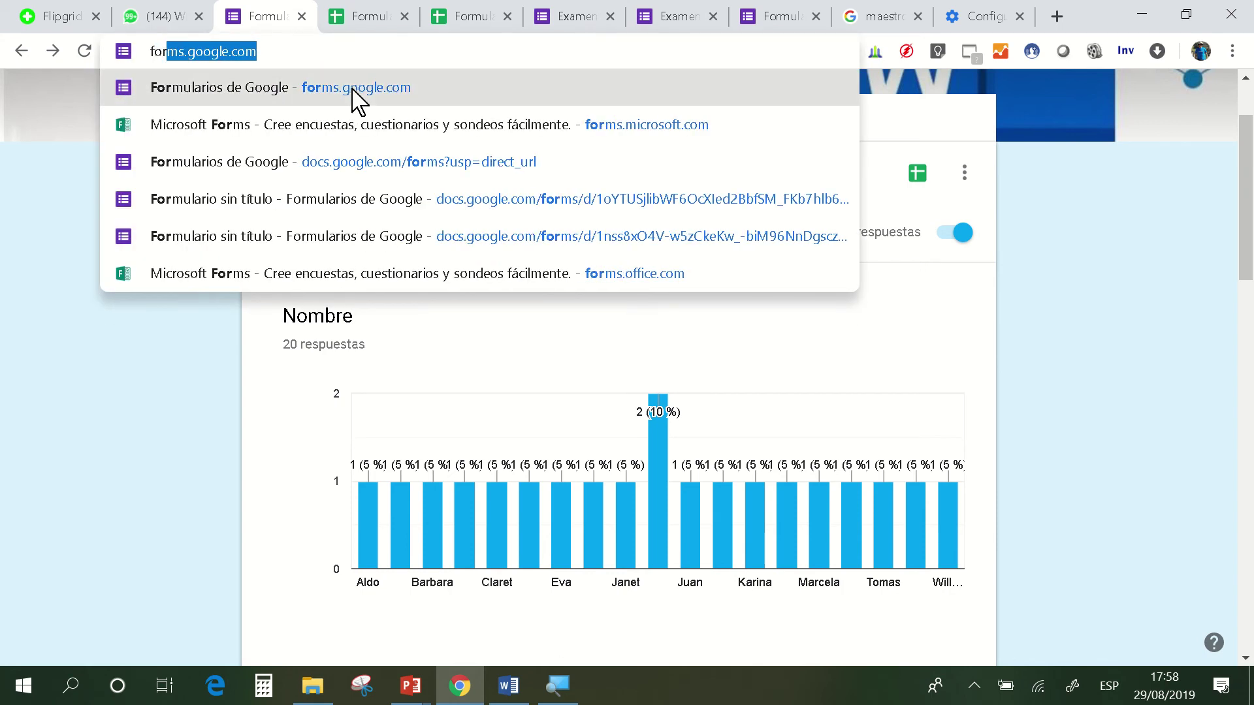
key("BackSpace")
key("BackSpace")
key("BackSpace")
key("BackSpace")
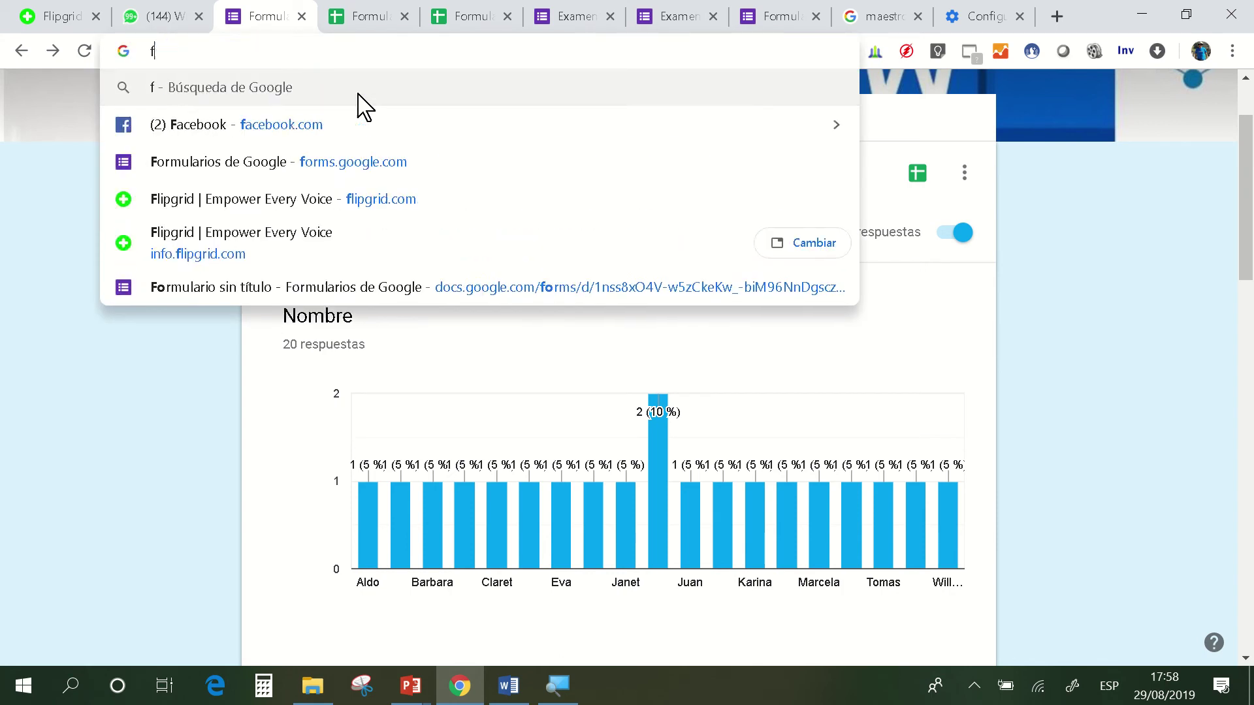
type("fg")
key("BackSpace")
key("BackSpace")
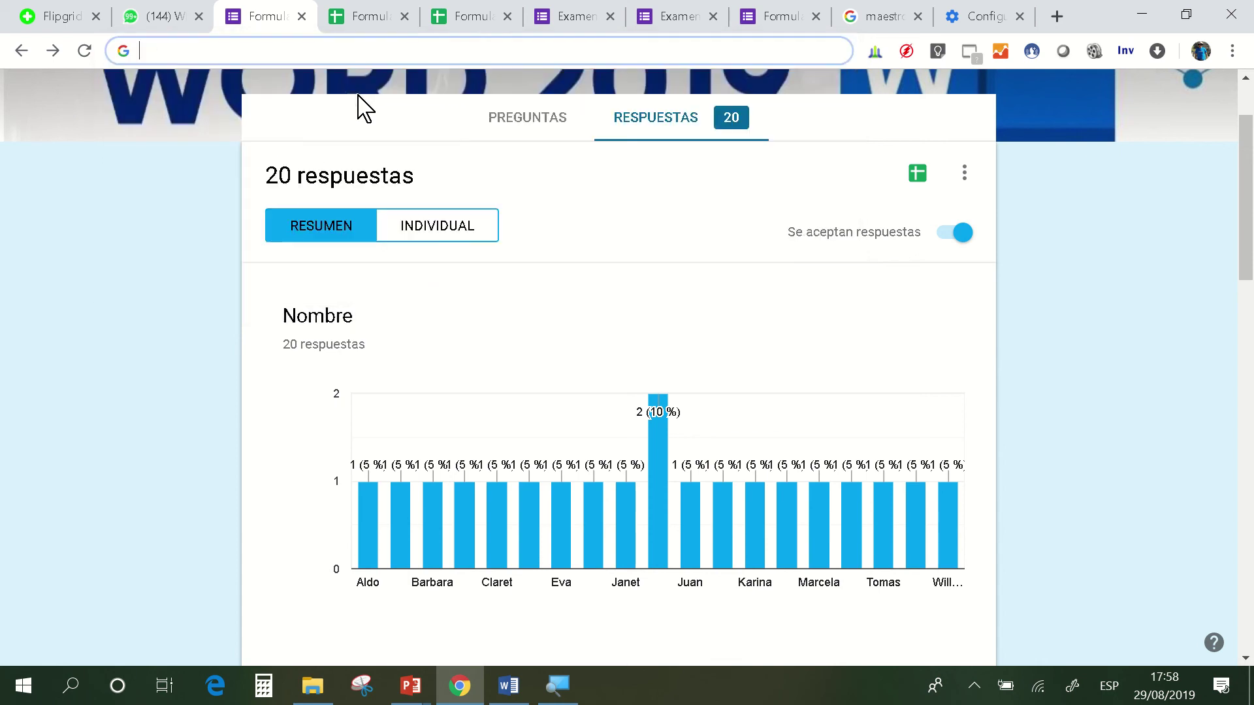
- Go to the Google home page and check which account is signed in, leaving the account selection unchanged
type("go")
key("Return")
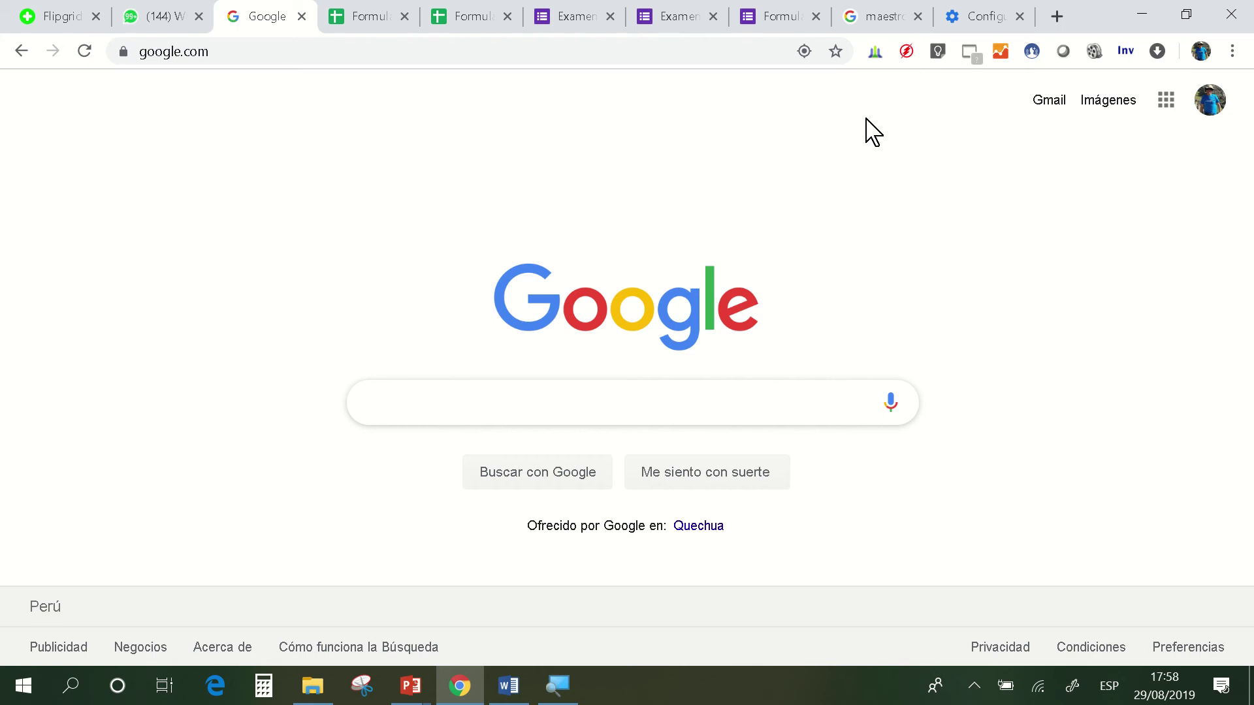
left_click(1206, 106)
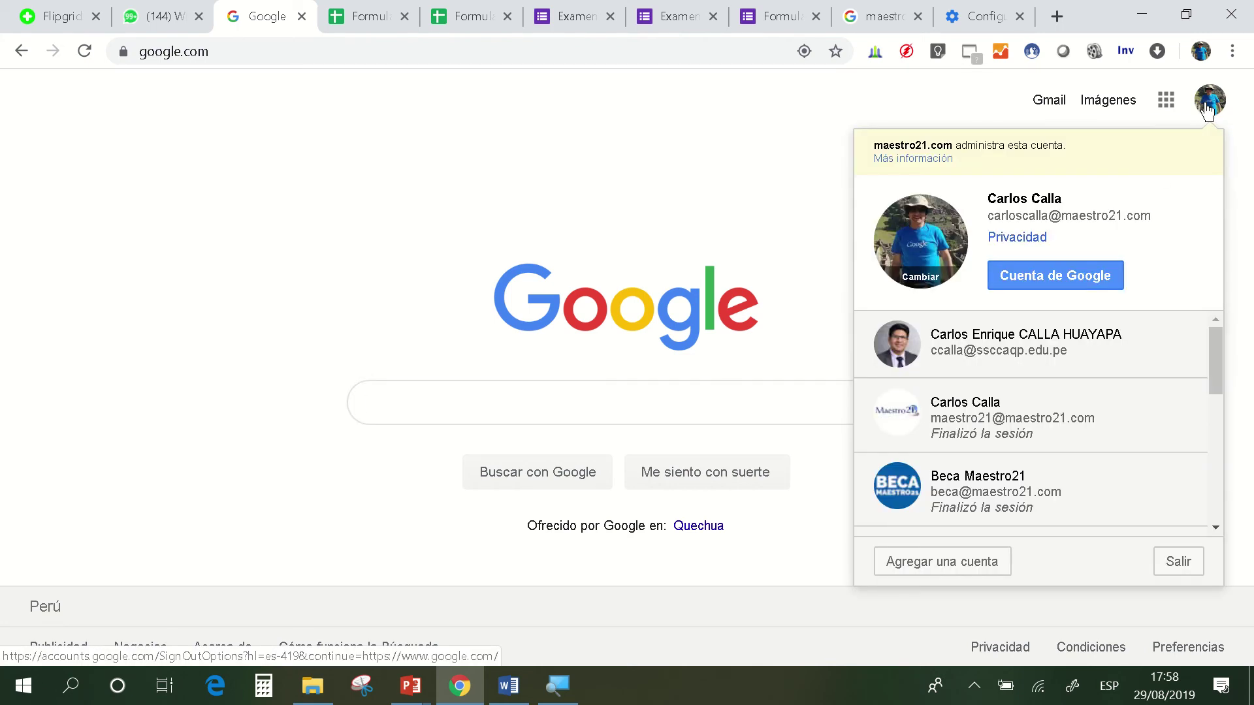
left_click(814, 137)
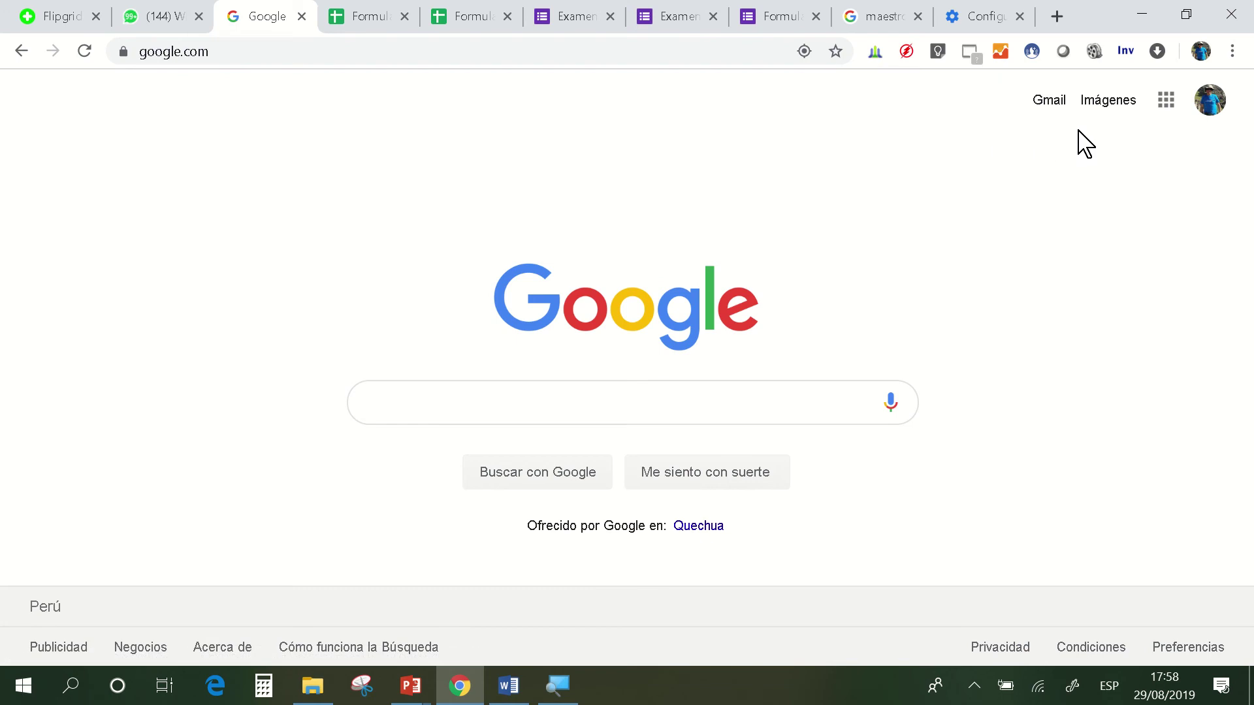
- Find Formularios among Google's apps on the home page and open it
left_click(1160, 107)
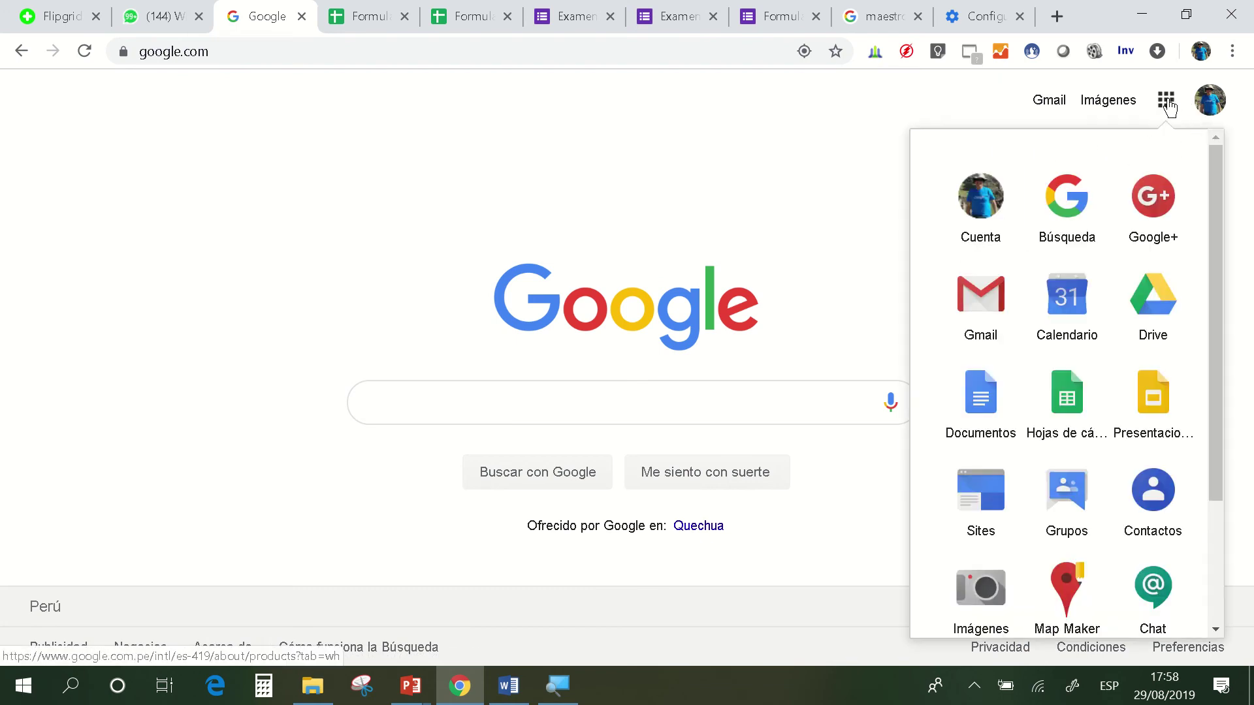
scroll(1128, 346, "down", 6)
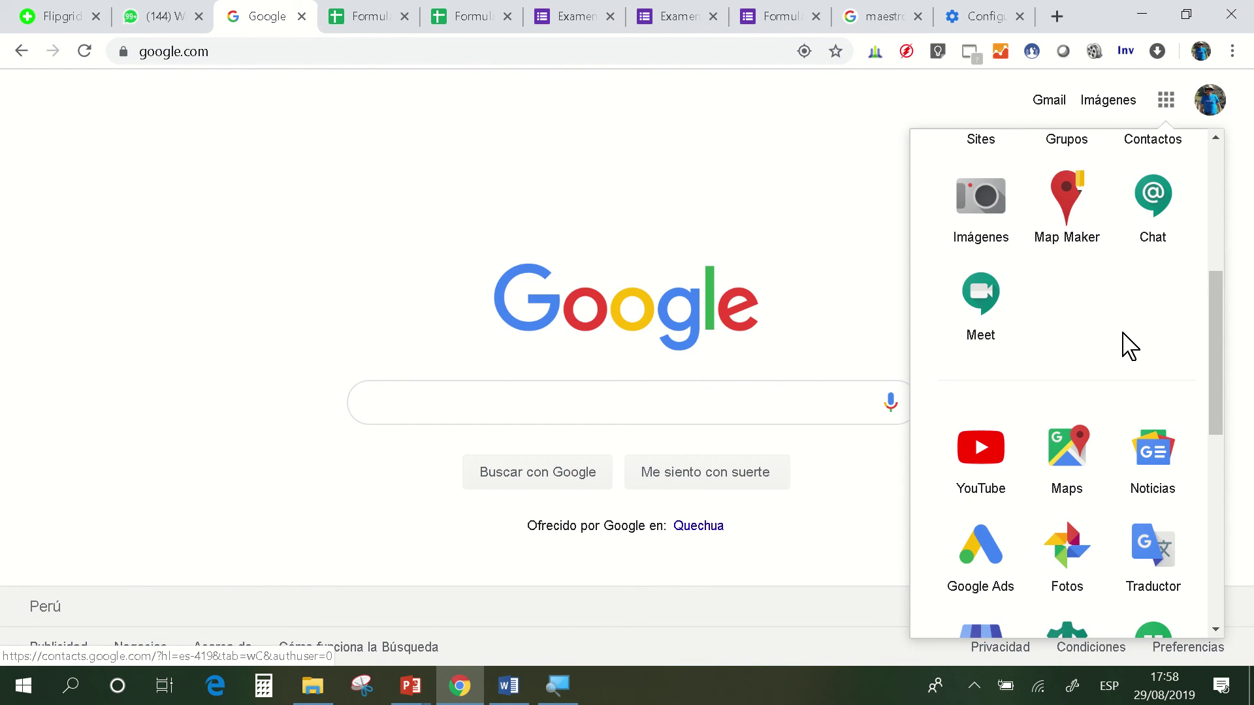
scroll(1114, 350, "down", 8)
scroll(1028, 400, "down", 2)
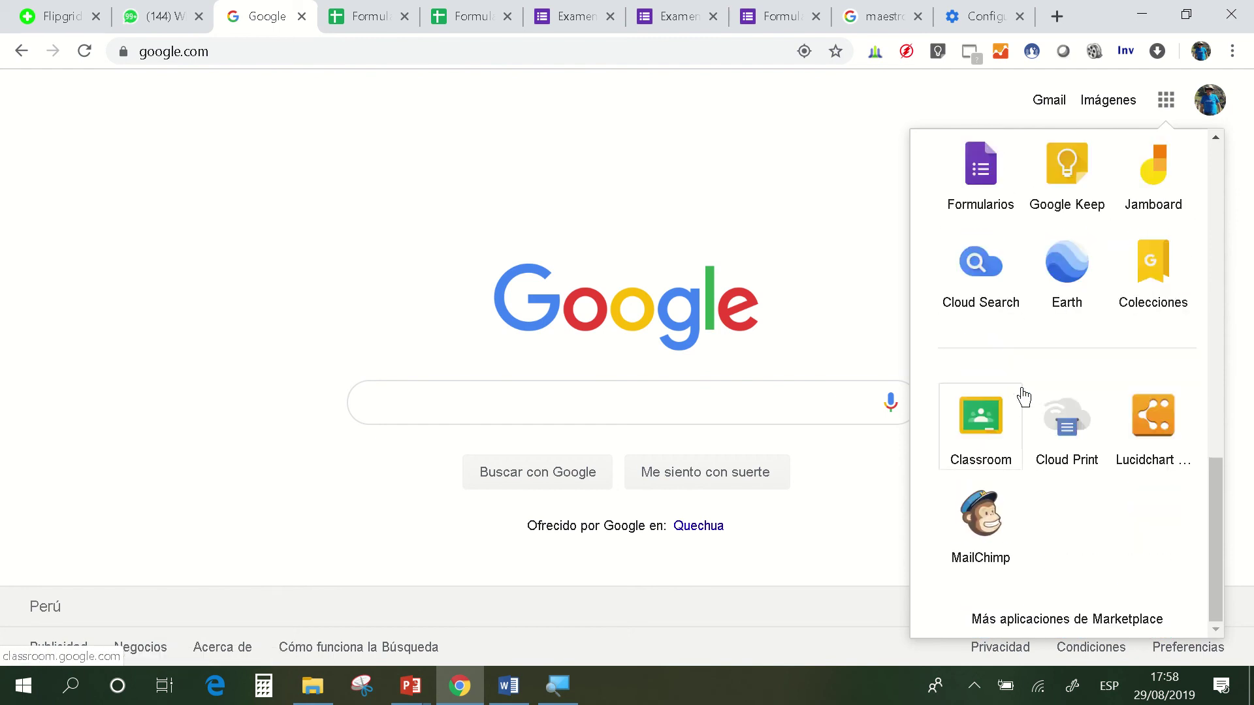
scroll(1023, 397, "up", 2)
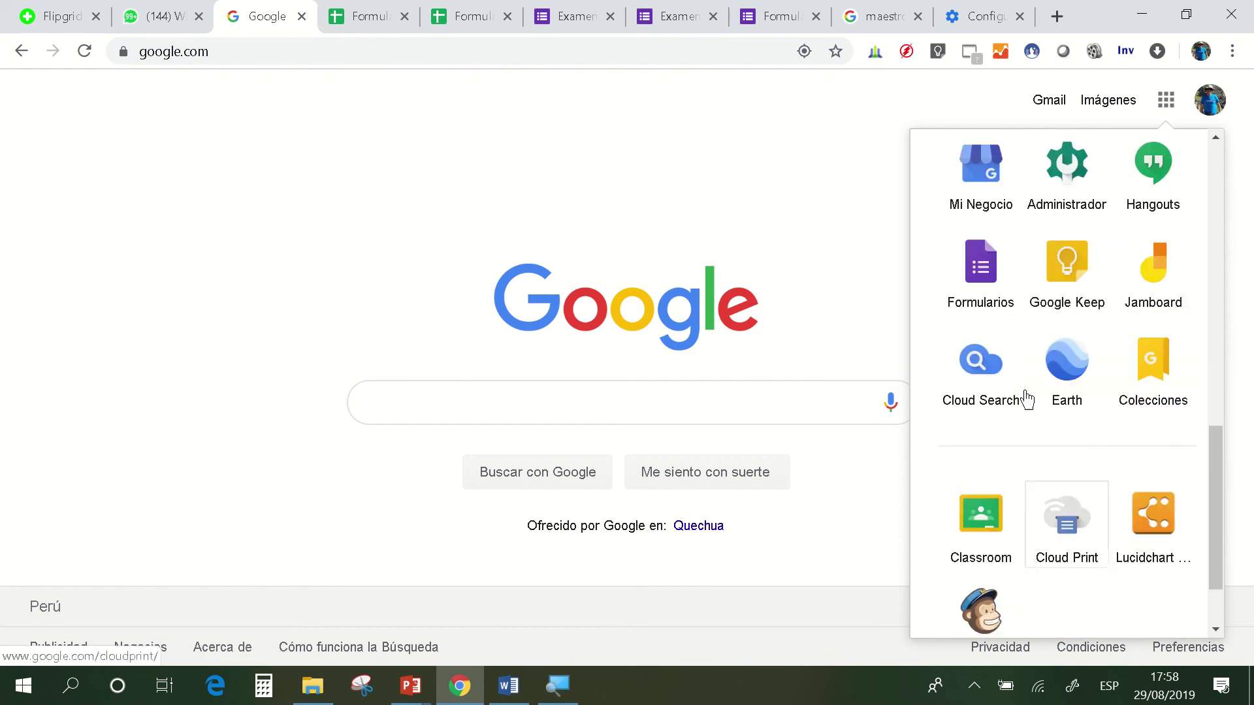
left_click(985, 289)
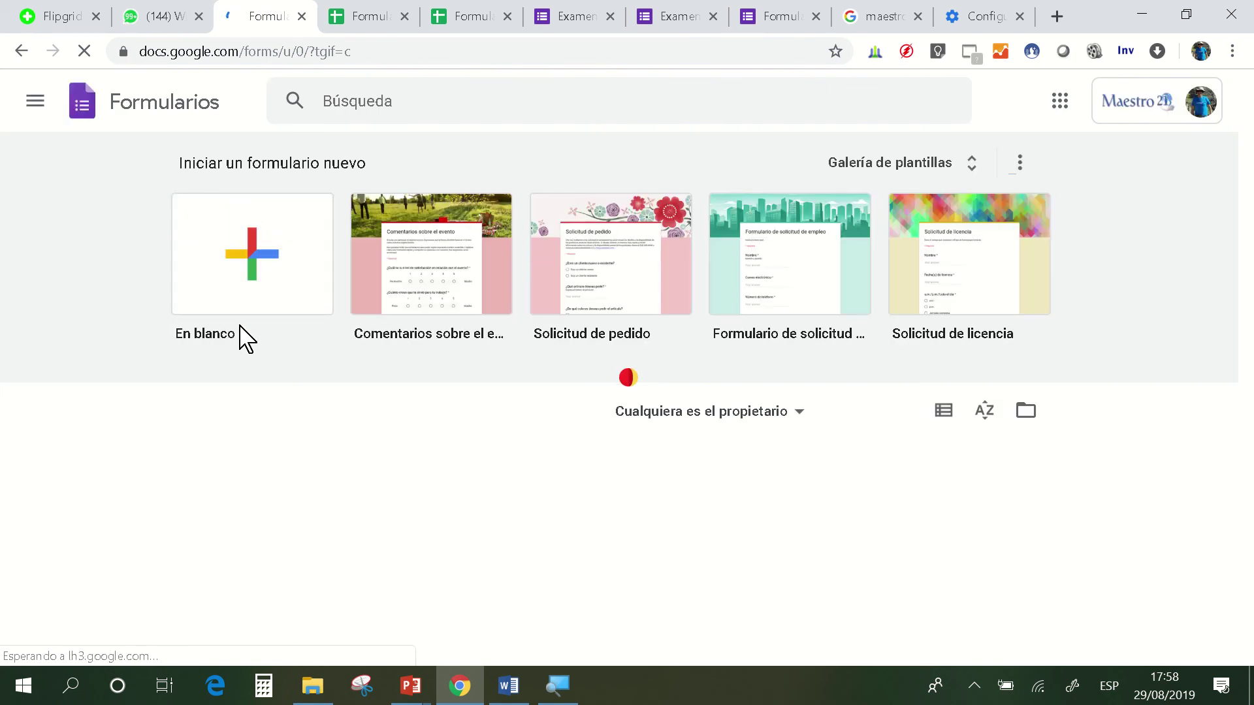
- Look over the recent forms and start a new blank form
scroll(313, 403, "down", 3)
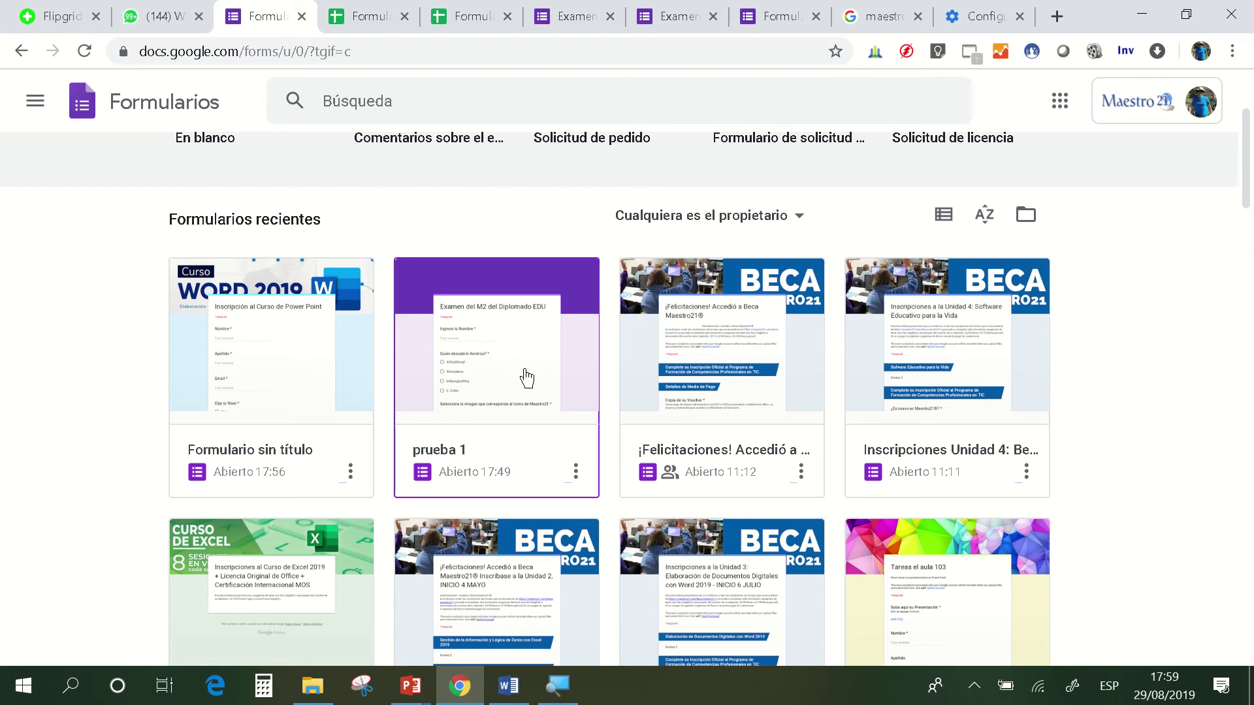
scroll(526, 377, "up", 3)
left_click(283, 261)
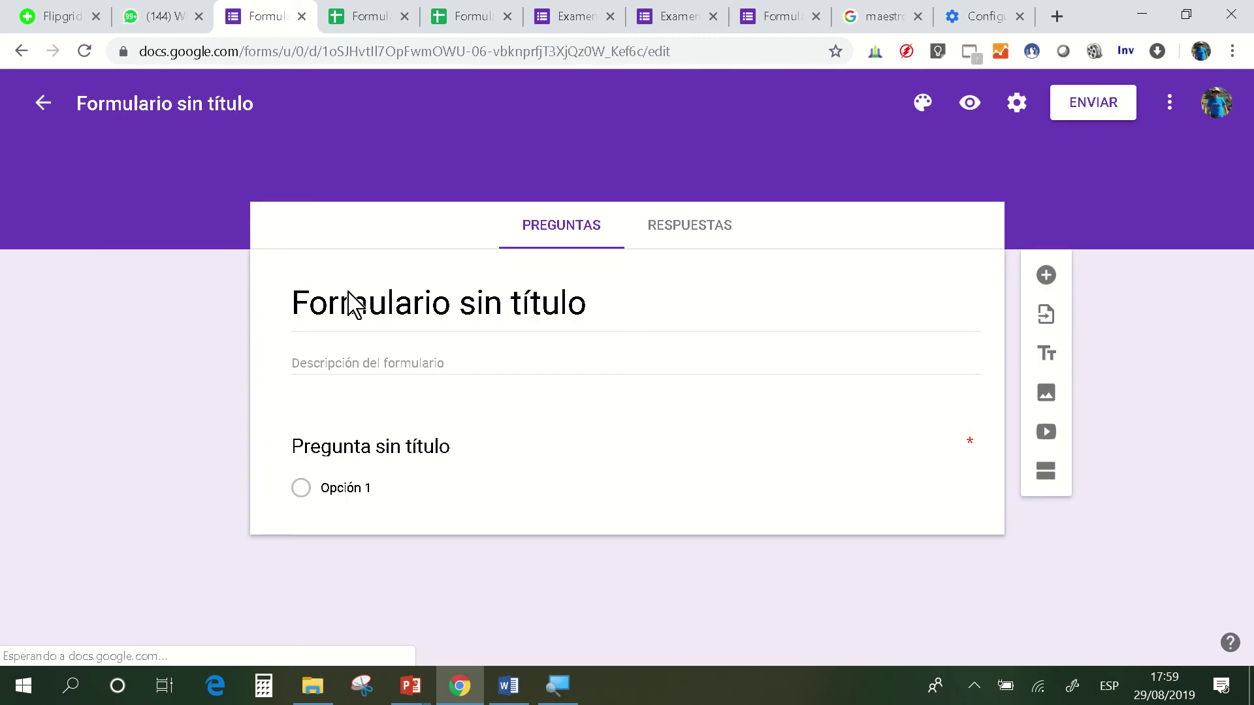
- Replace the blank form's title with "Ev de Entrada"
left_click(359, 300)
left_click(358, 298)
triple_click(359, 299)
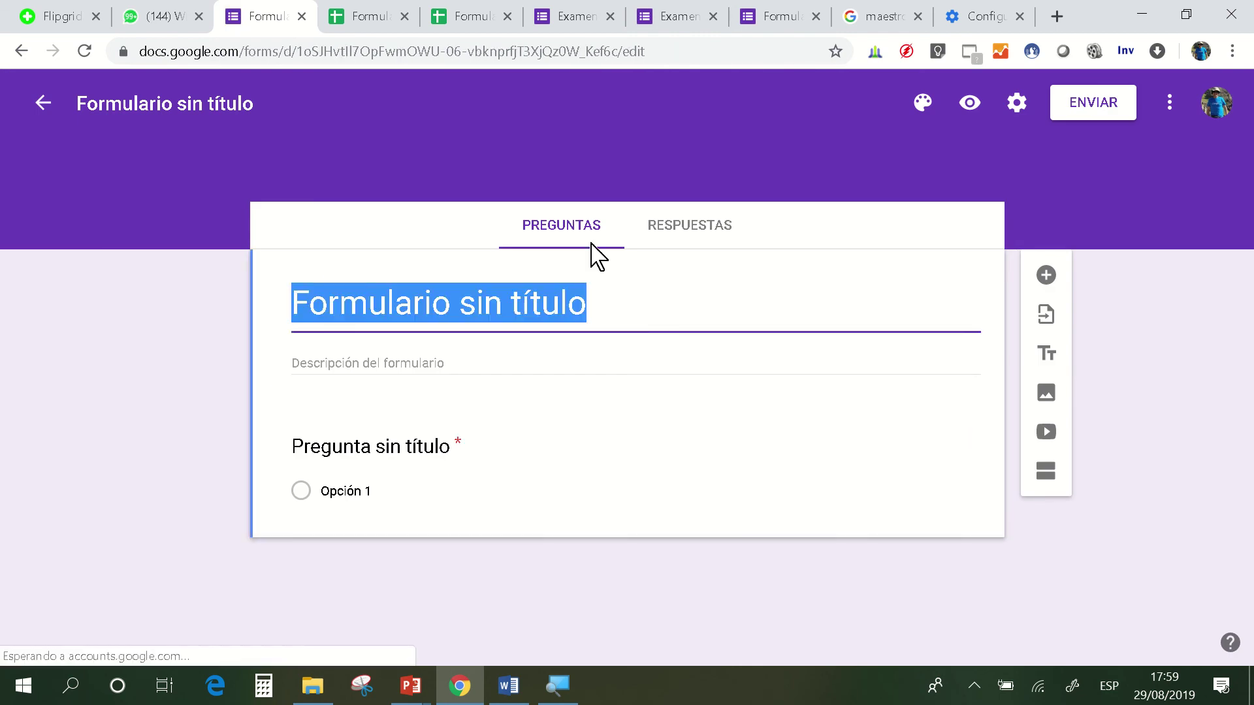
type("E")
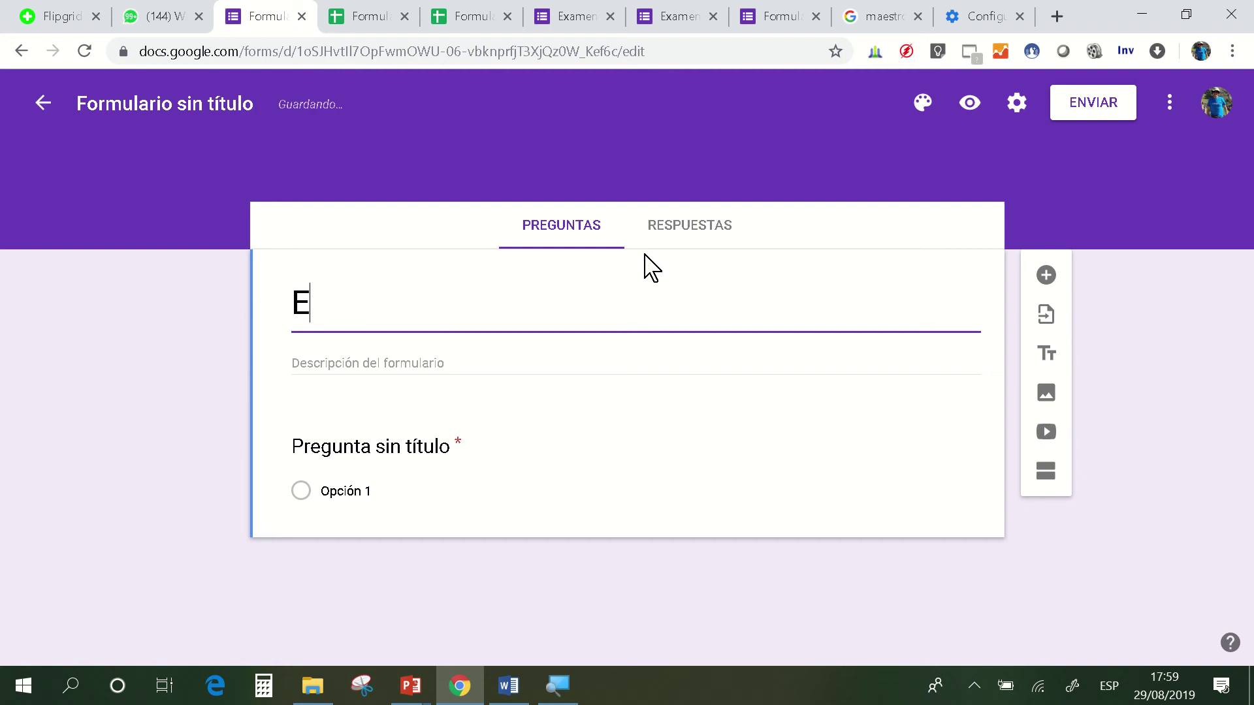
type("v de Entr")
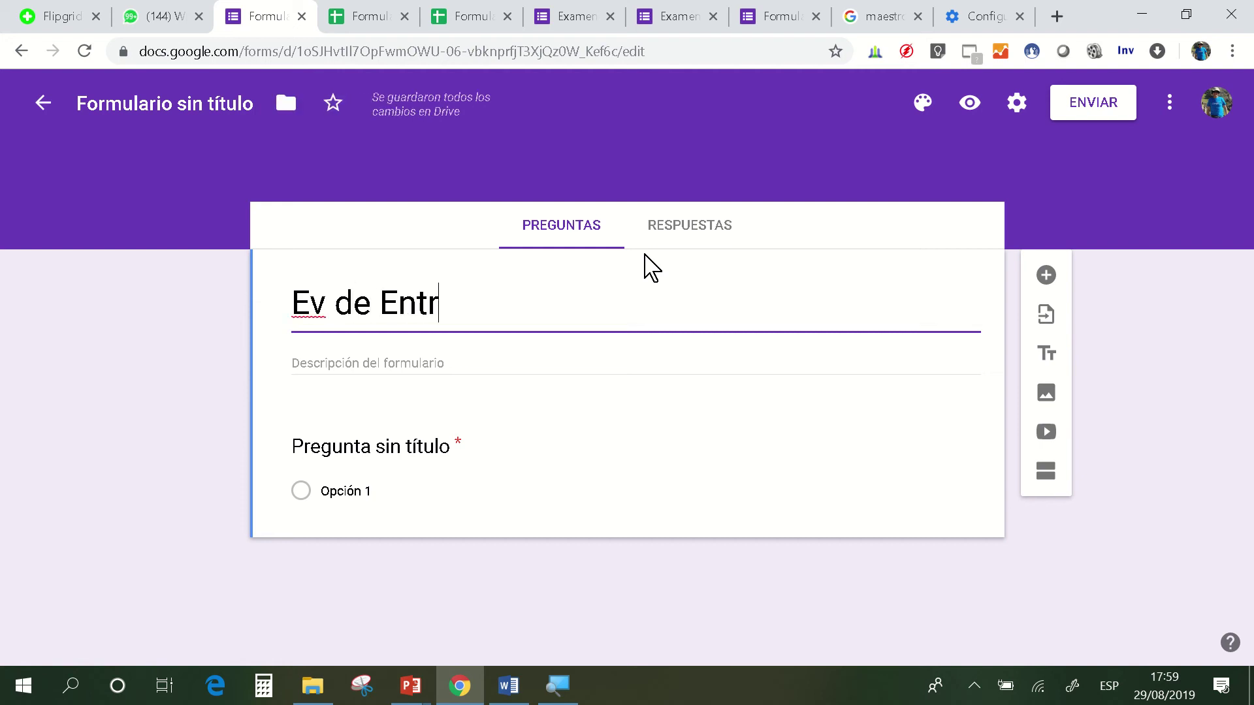
type("ada")
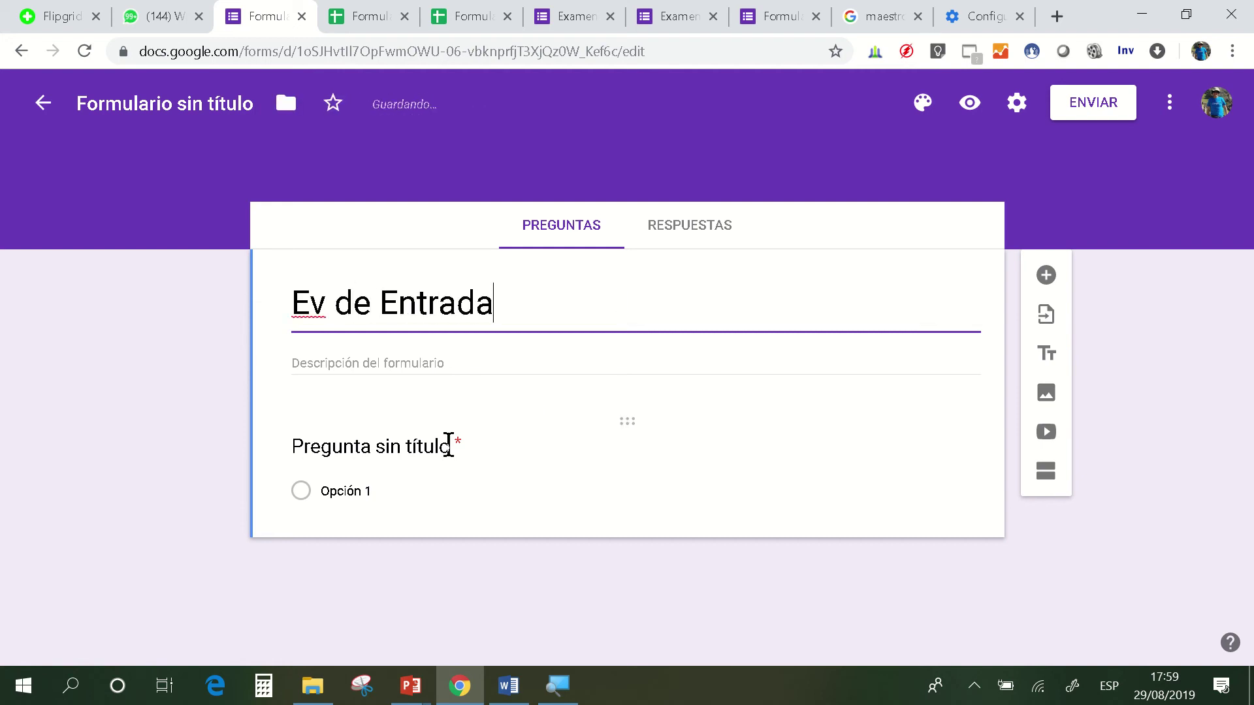
- Enter "Quién Descubriò America" as the text of the first multiple-choice question
left_click(448, 444)
type("Quiñen")
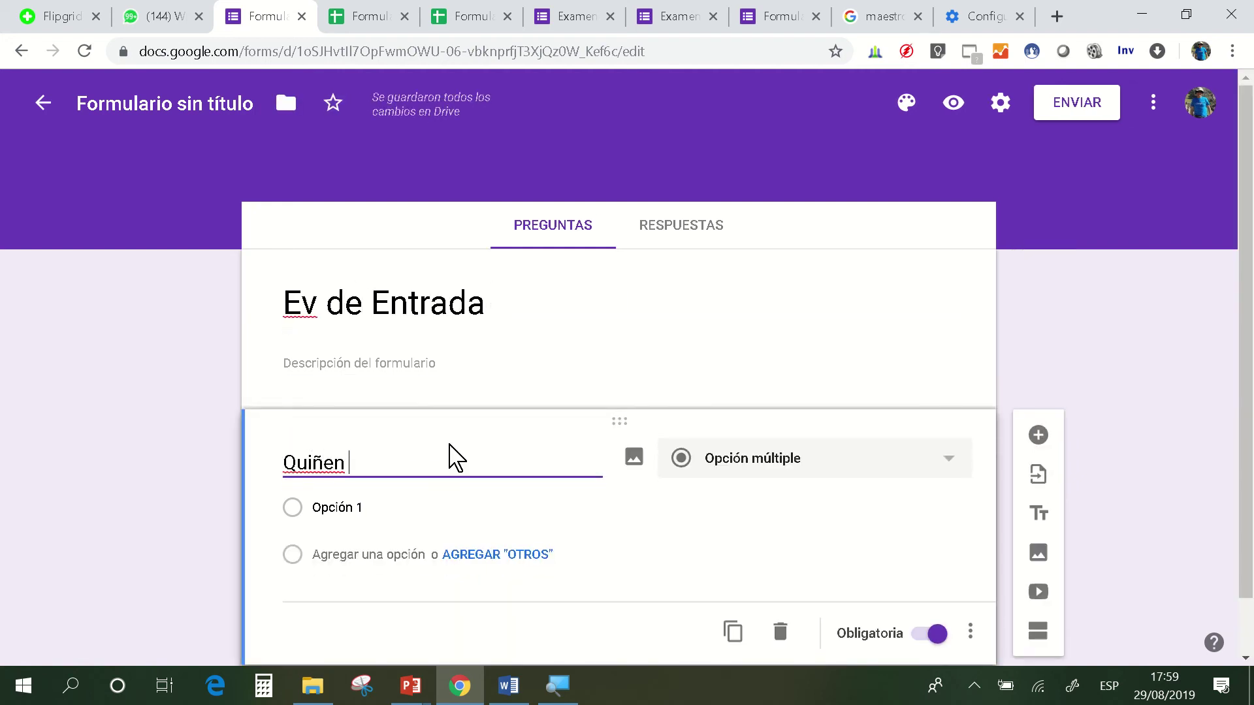
key("BackSpace")
key("BackSpace")
key("BackSpace")
key("BackSpace")
type("én De")
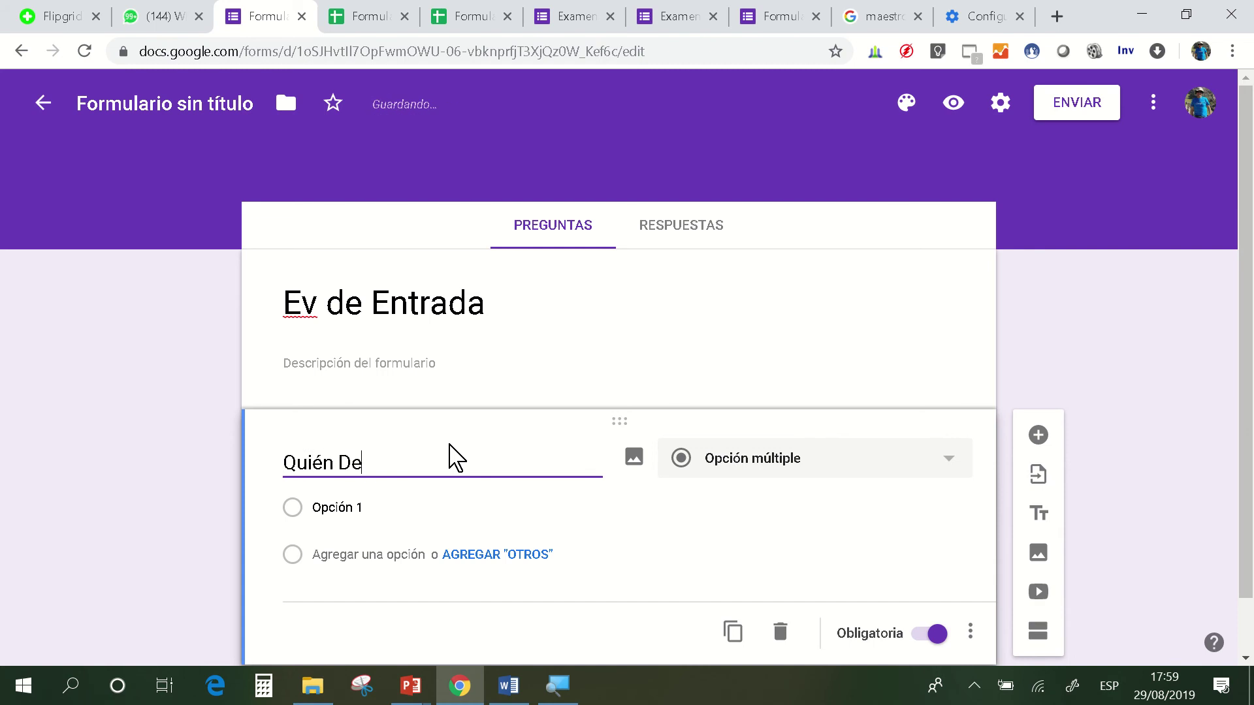
type("scubriò America")
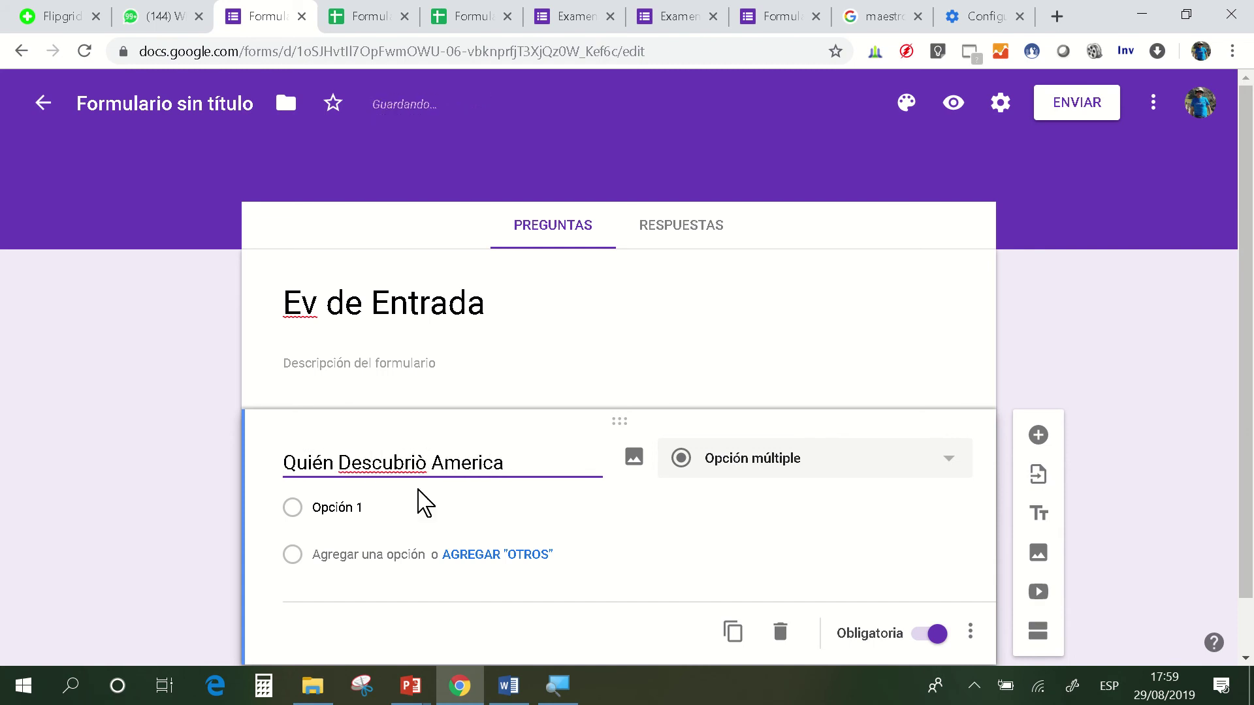
- Give the America question the answer options "saifi", "dsfasdf", "asdf" and "Colón"
left_click(403, 507)
type("saifi")
key("Return")
type("dsfasdf")
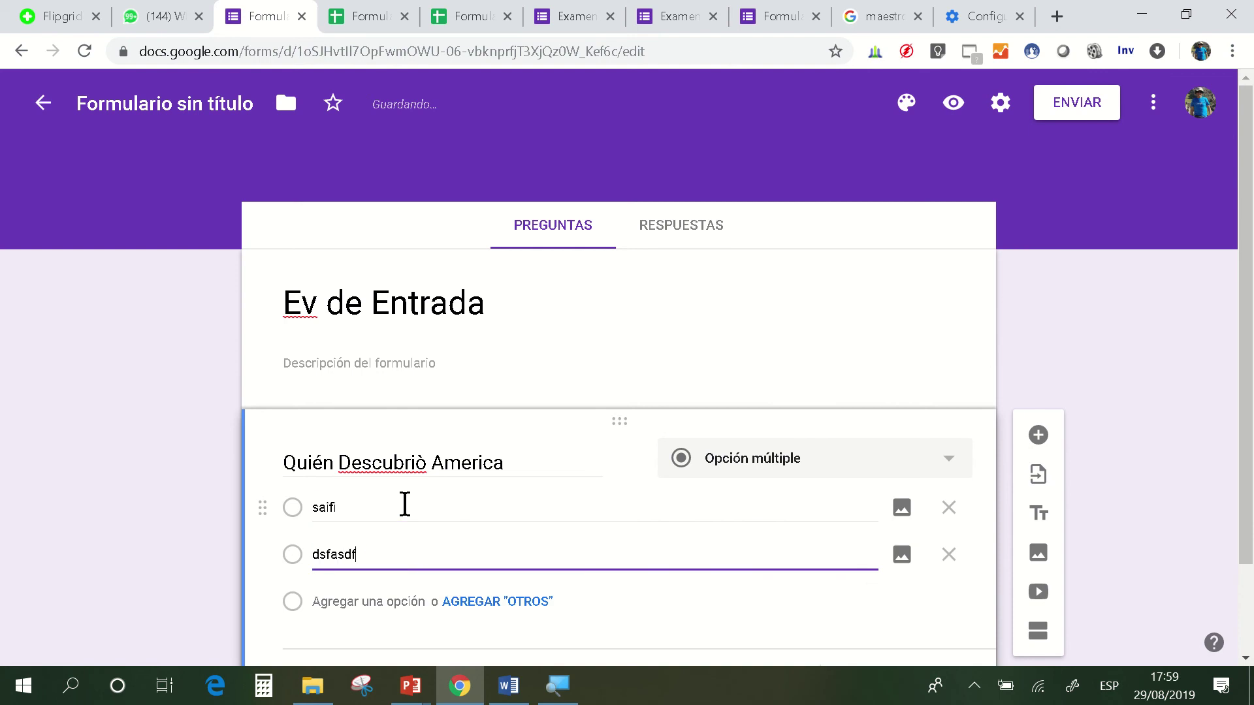
key("Return")
type("asdf")
key("Return")
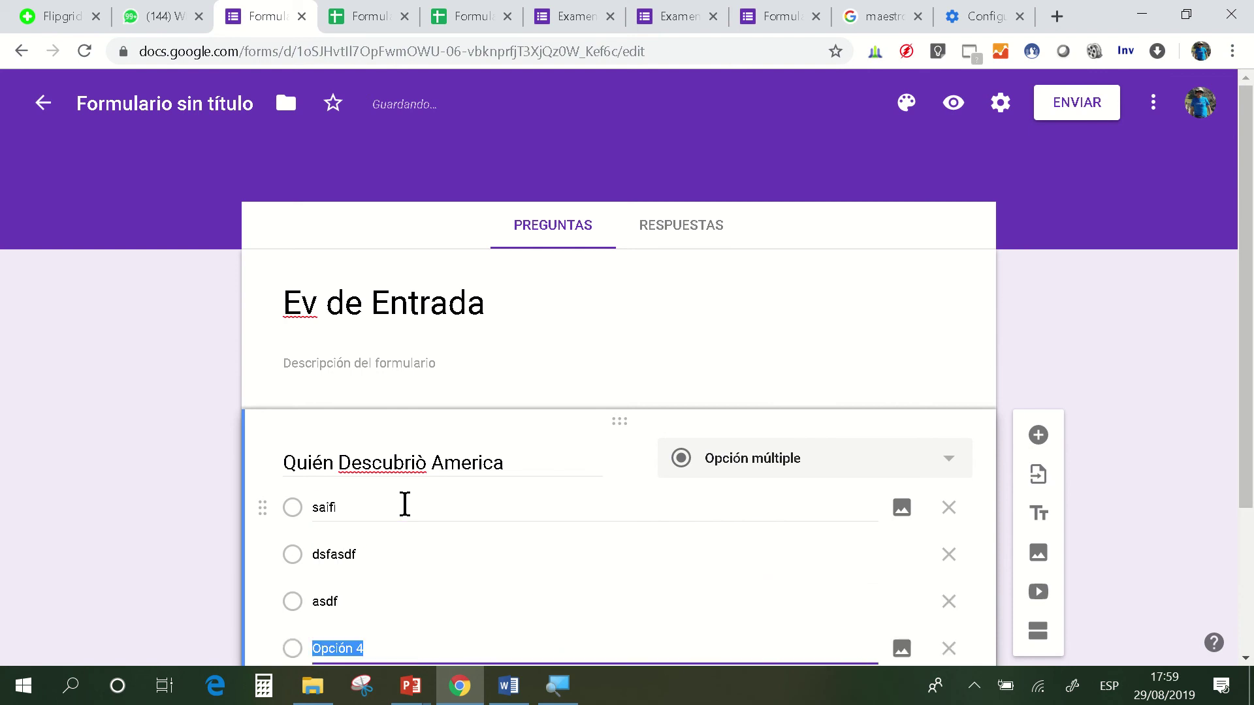
type("Colón")
- Add a second multiple-choice question reading "Quién Escribió 100 Años de Soledad"
scroll(405, 504, "down", 2)
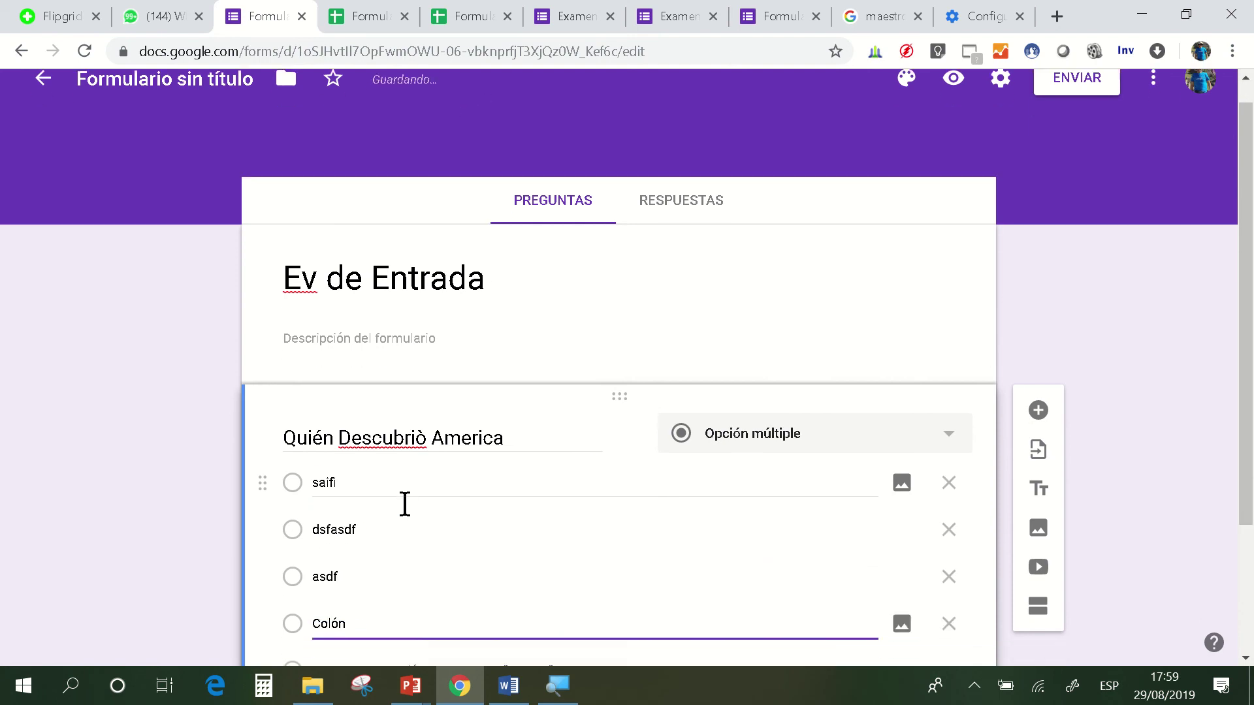
scroll(405, 504, "down", 2)
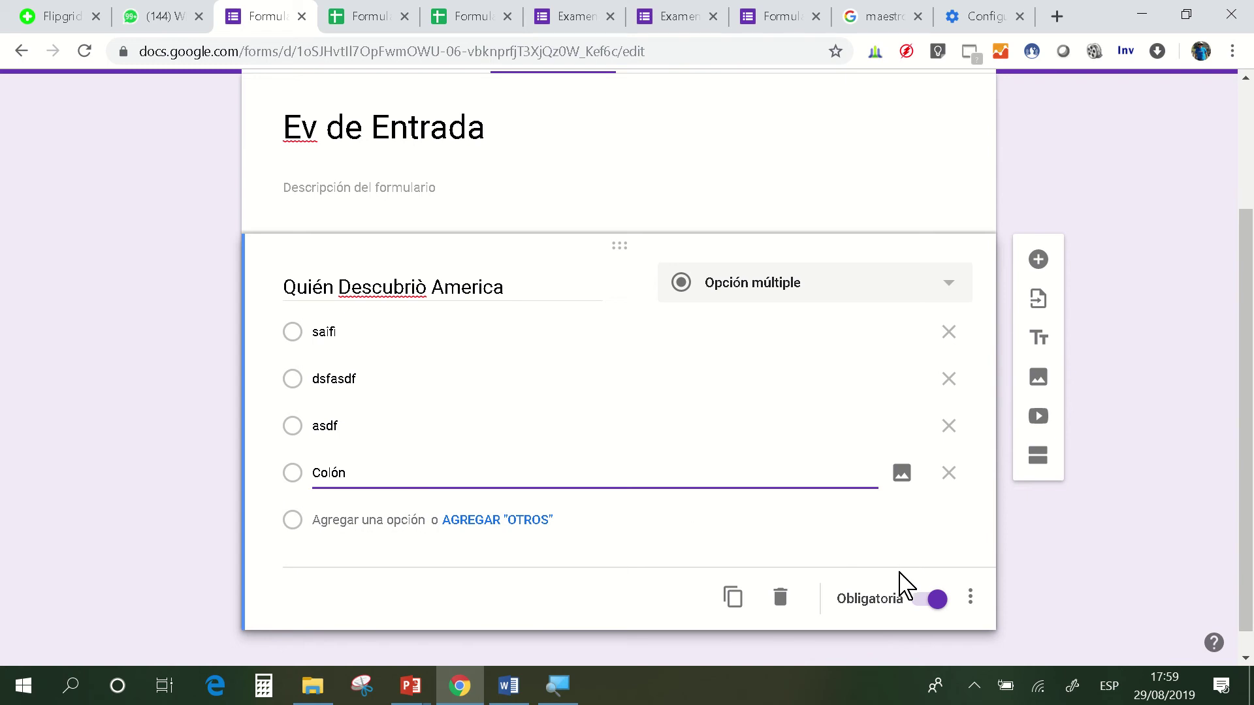
left_click(1042, 265)
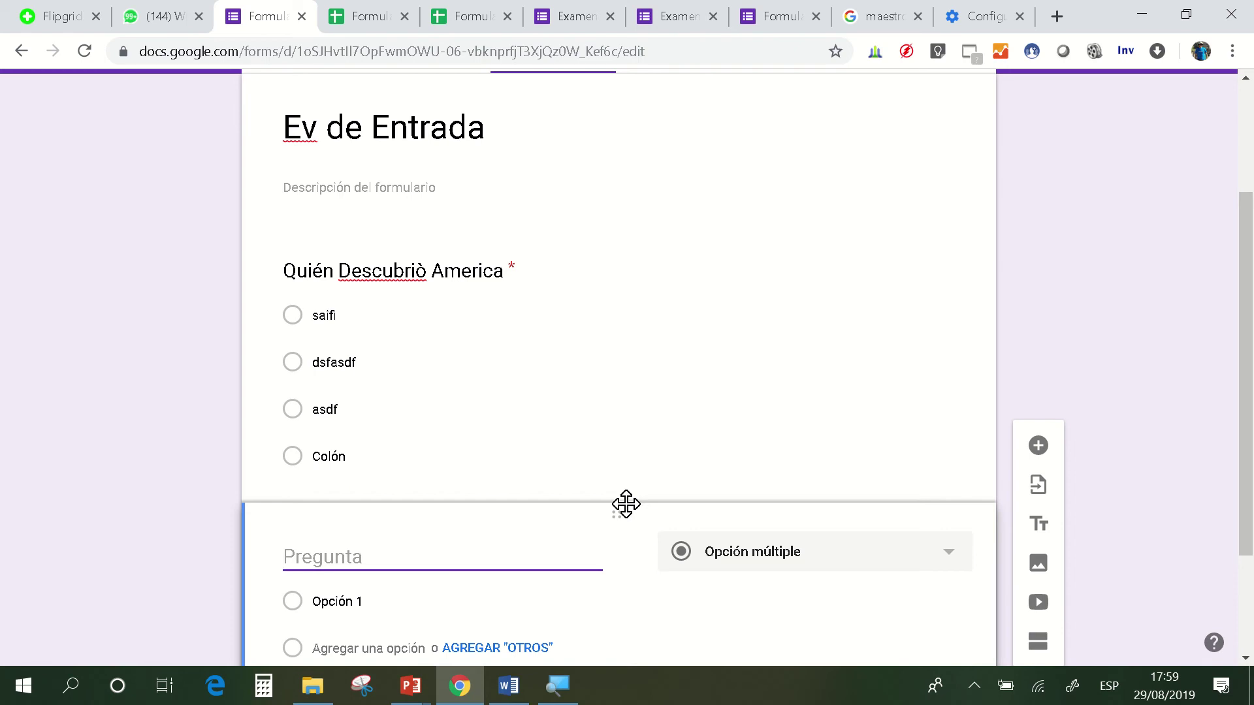
type("Qui")
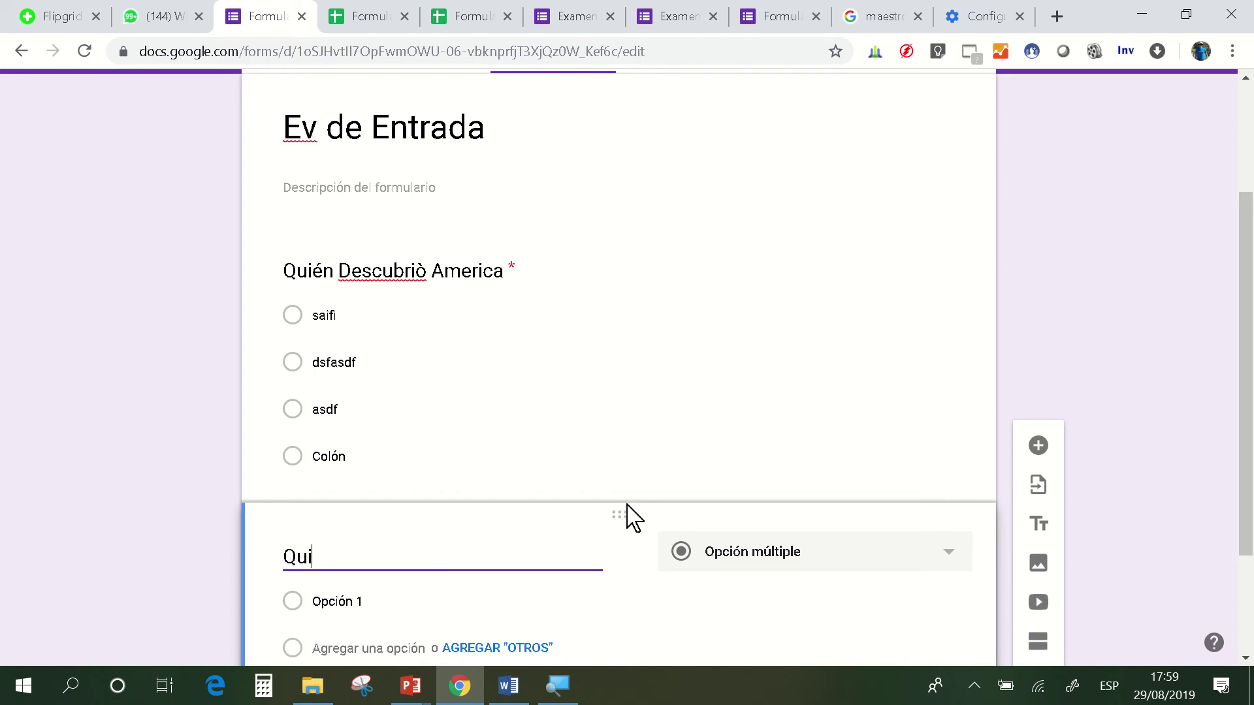
type("én Escribi")
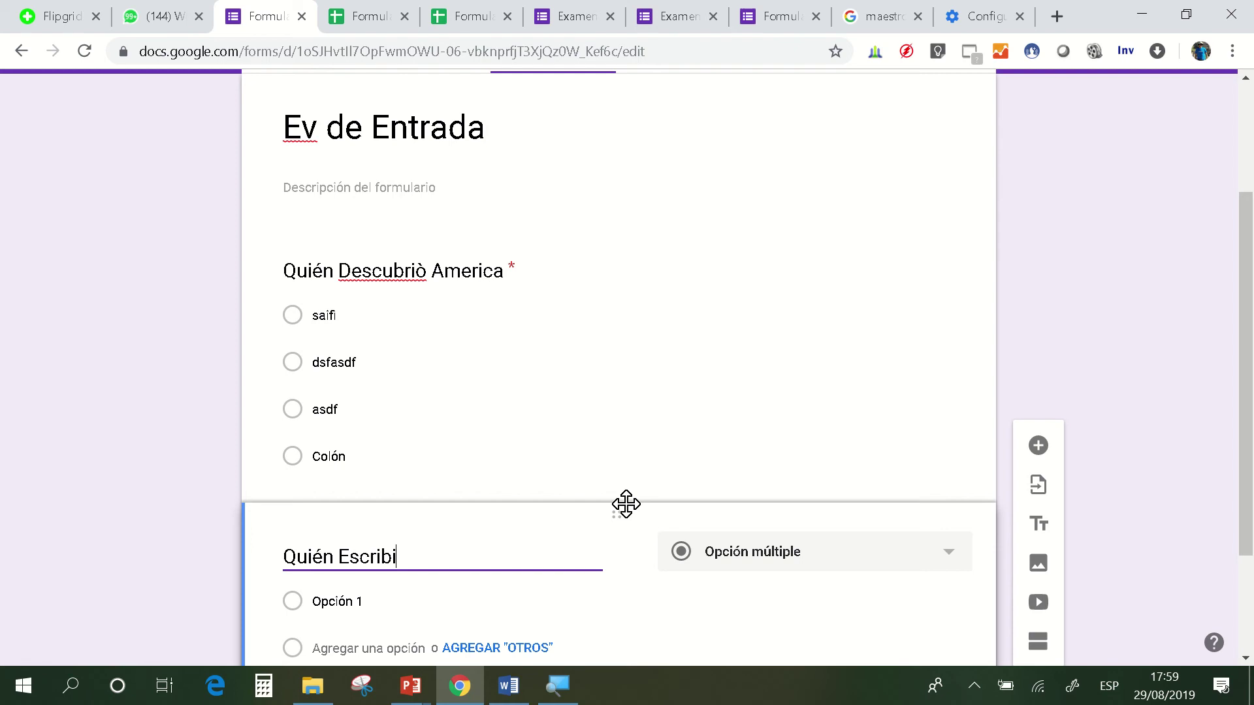
type("ó 100 ad")
key("BackSpace")
type("Años de S")
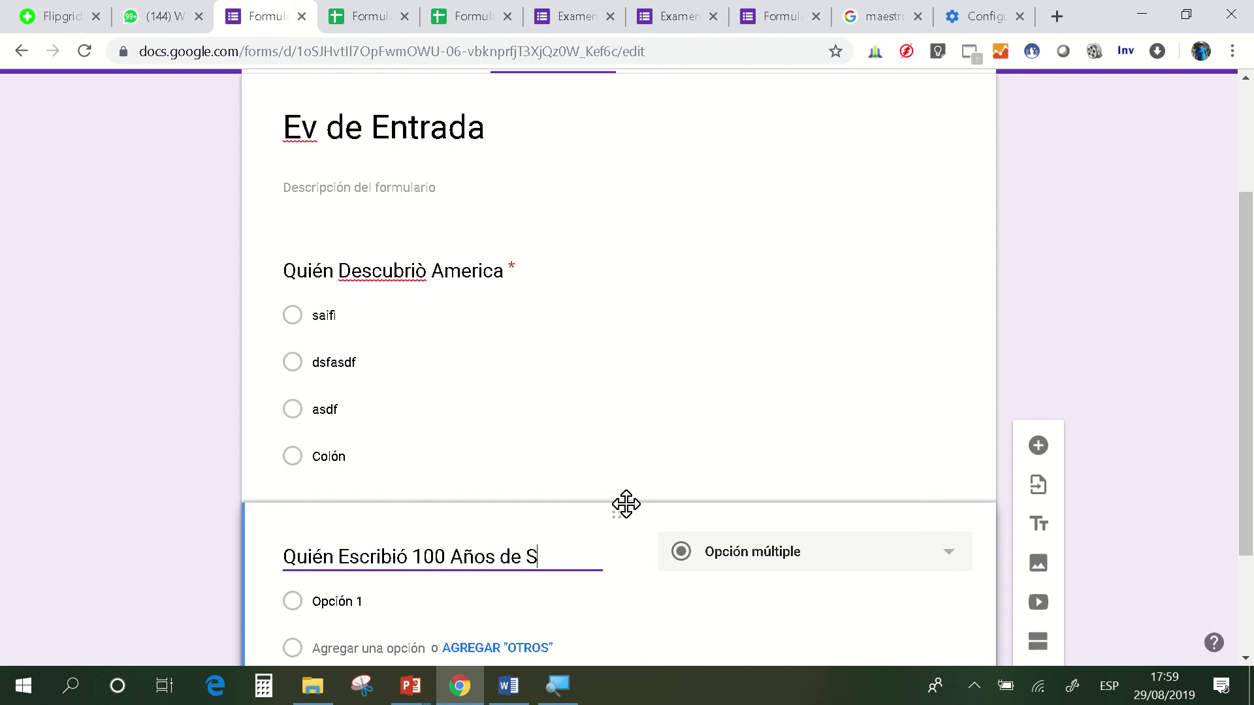
type("oledas")
key("BackSpace")
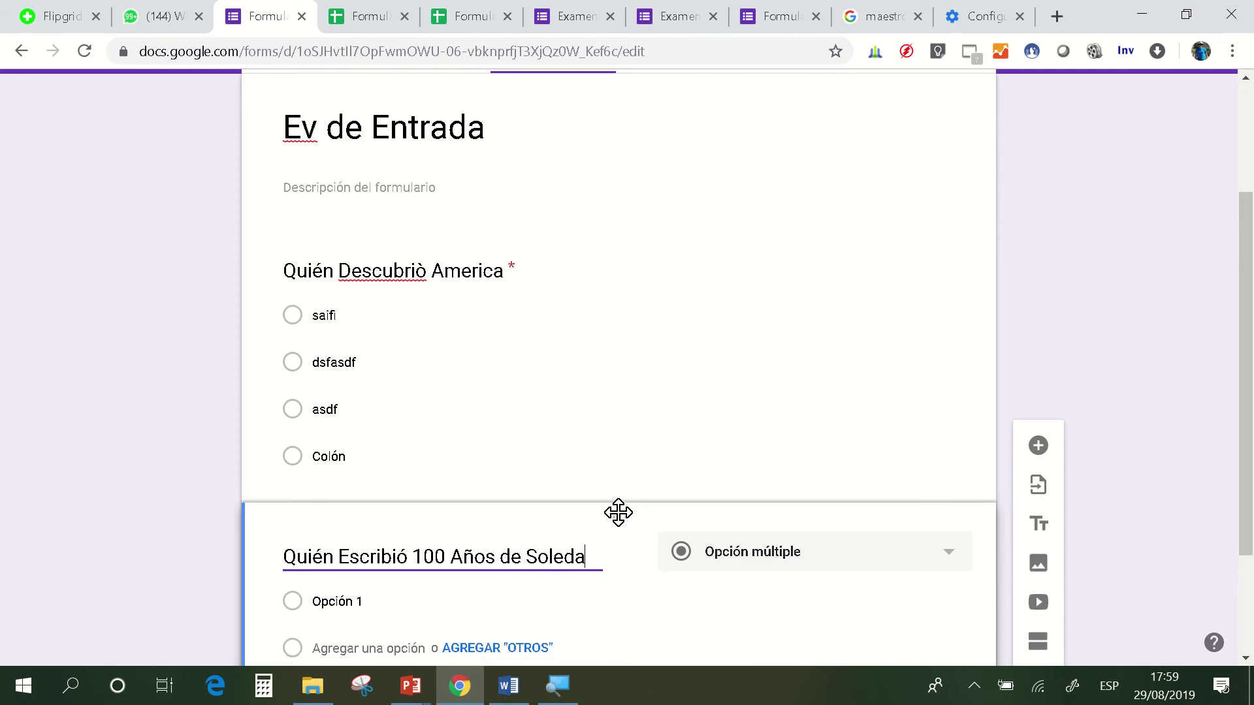
type("d")
- Enter "García Marquez" and "García Pérez" as the first two answer options of the 100 Años de Soledad question
left_click(457, 608)
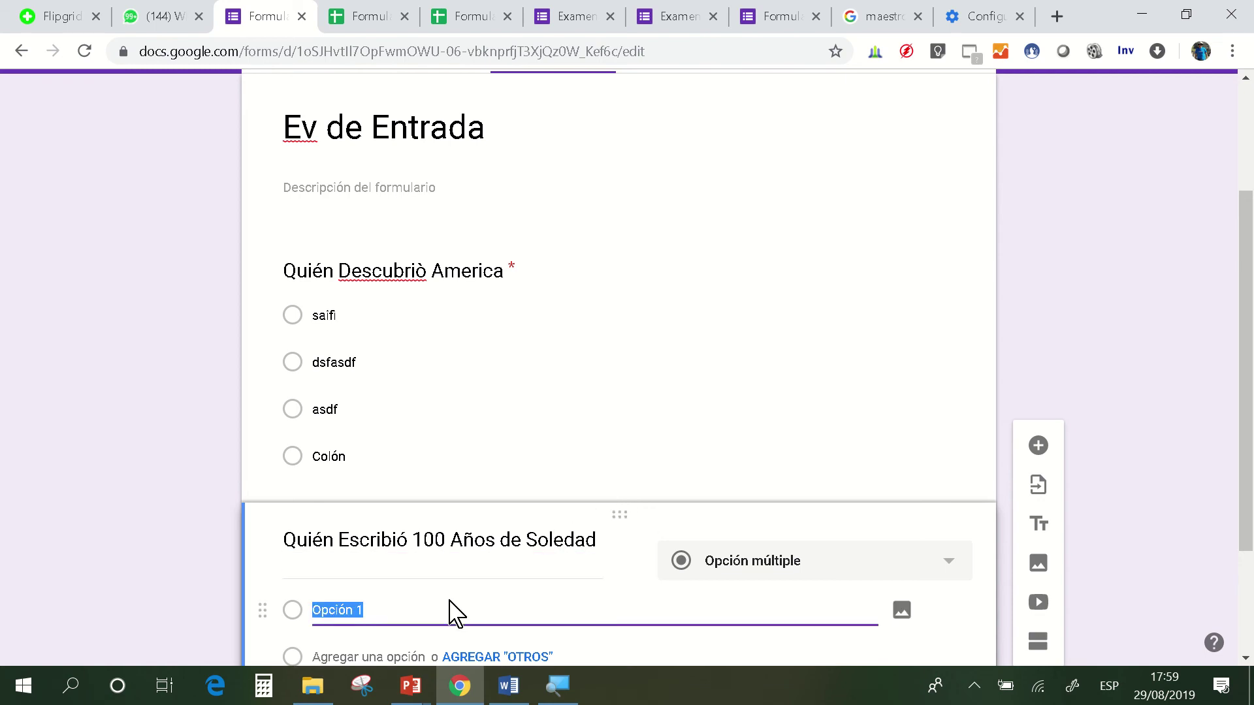
type("García Marqu")
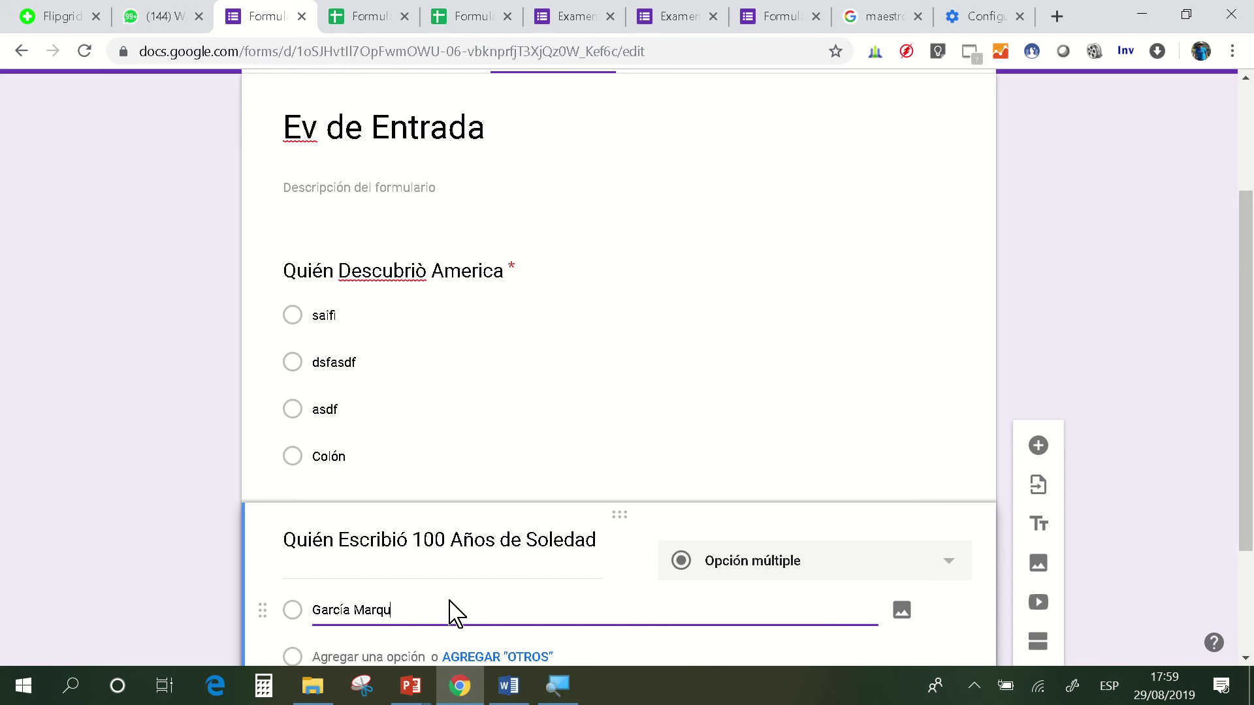
type("ez")
key("Tab")
scroll(448, 610, "down", 2)
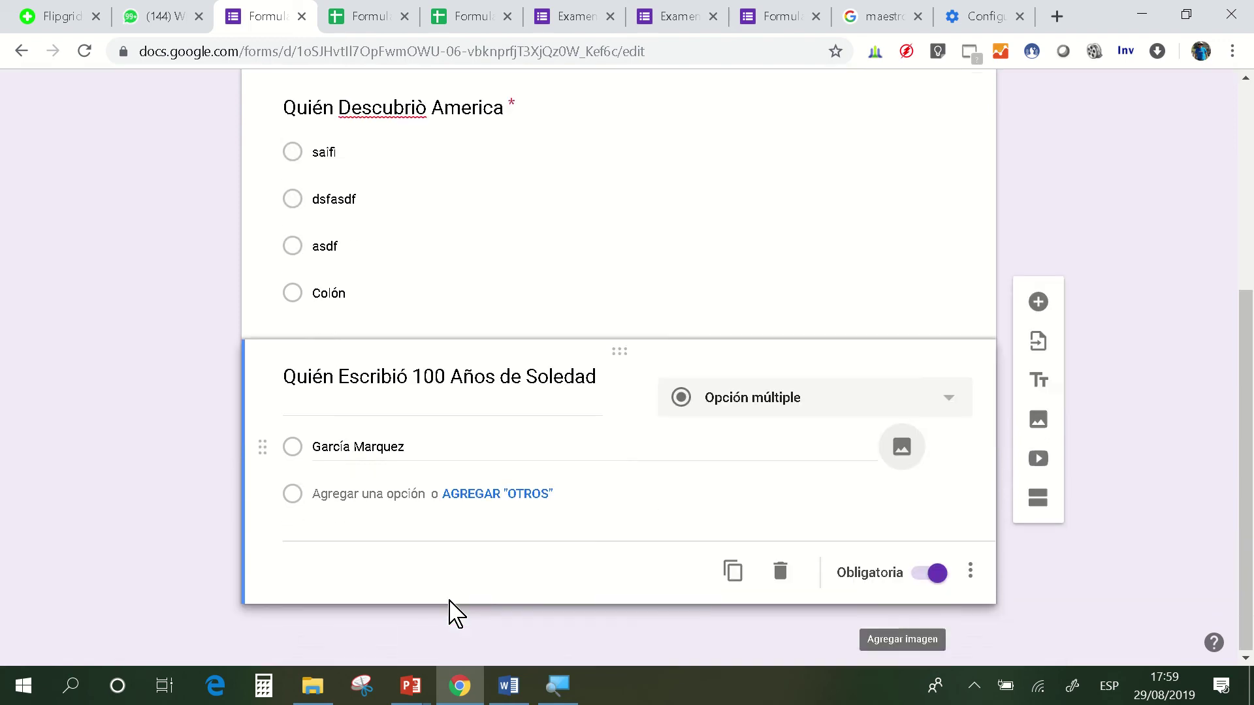
left_click(401, 496)
type("Car")
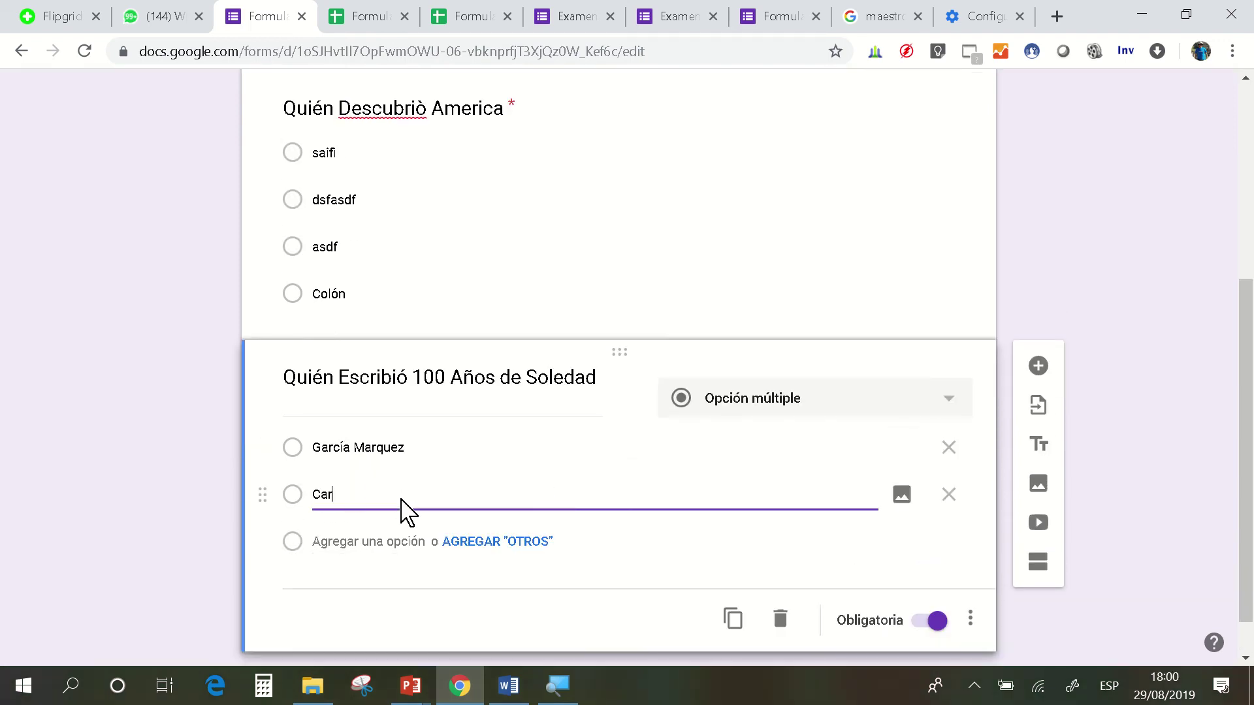
type("gía")
type("a ")
type("Pérez")
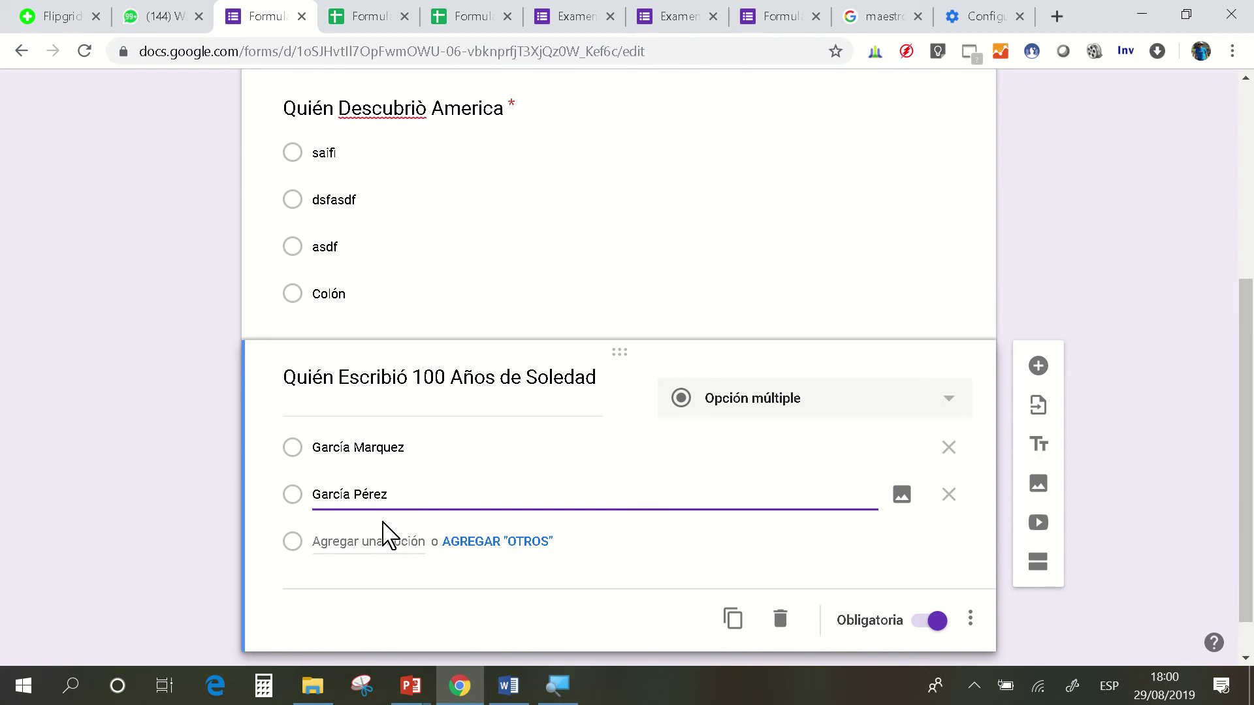
- Add "sadas" and "safsd" as the third and fourth answer options of the second question
left_click(381, 542)
type("sadas")
key("Return")
type("safsd")
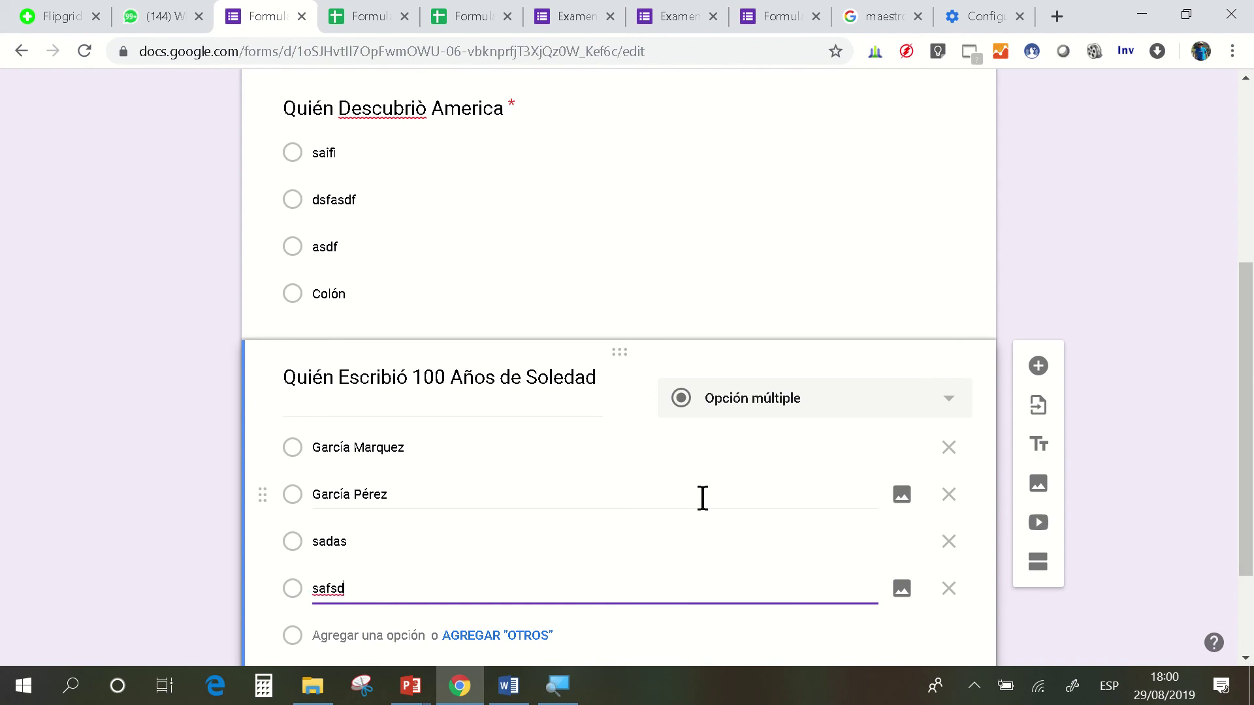
- Remove the access restriction to Maestro21 users and trusted domains in the form's general settings
scroll(702, 498, "up", 5)
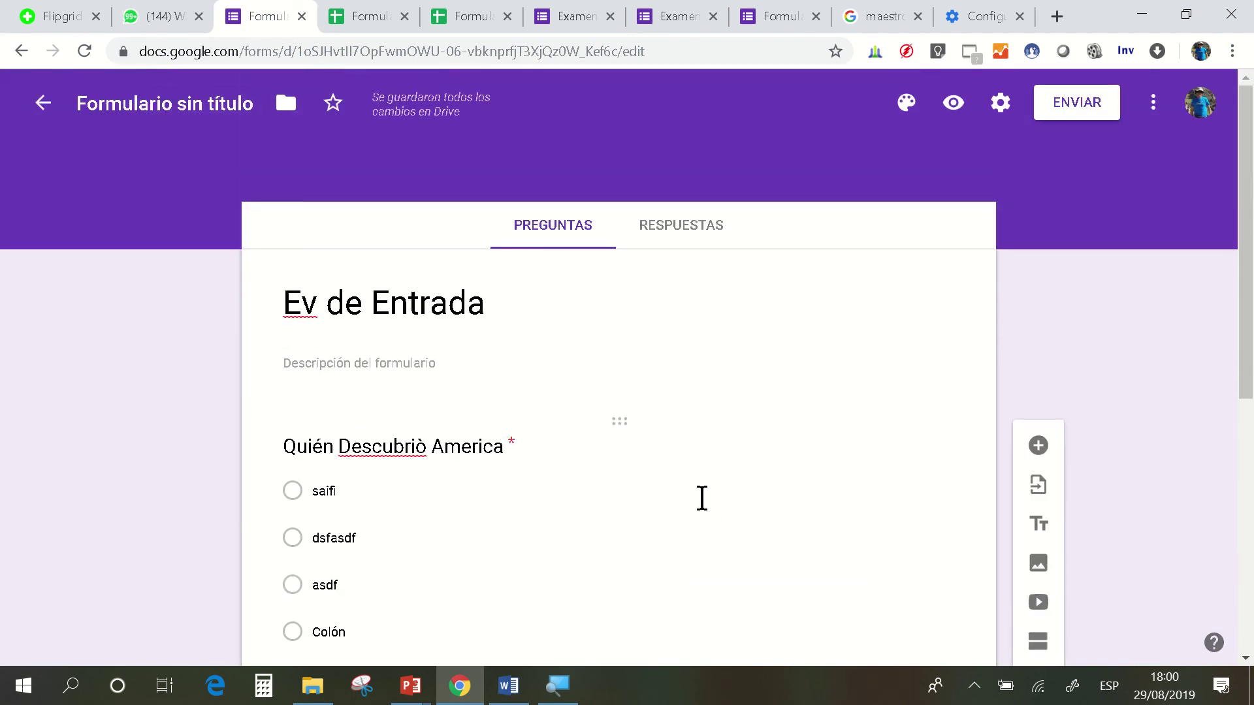
scroll(718, 457, "down", 1)
scroll(718, 457, "down", 1)
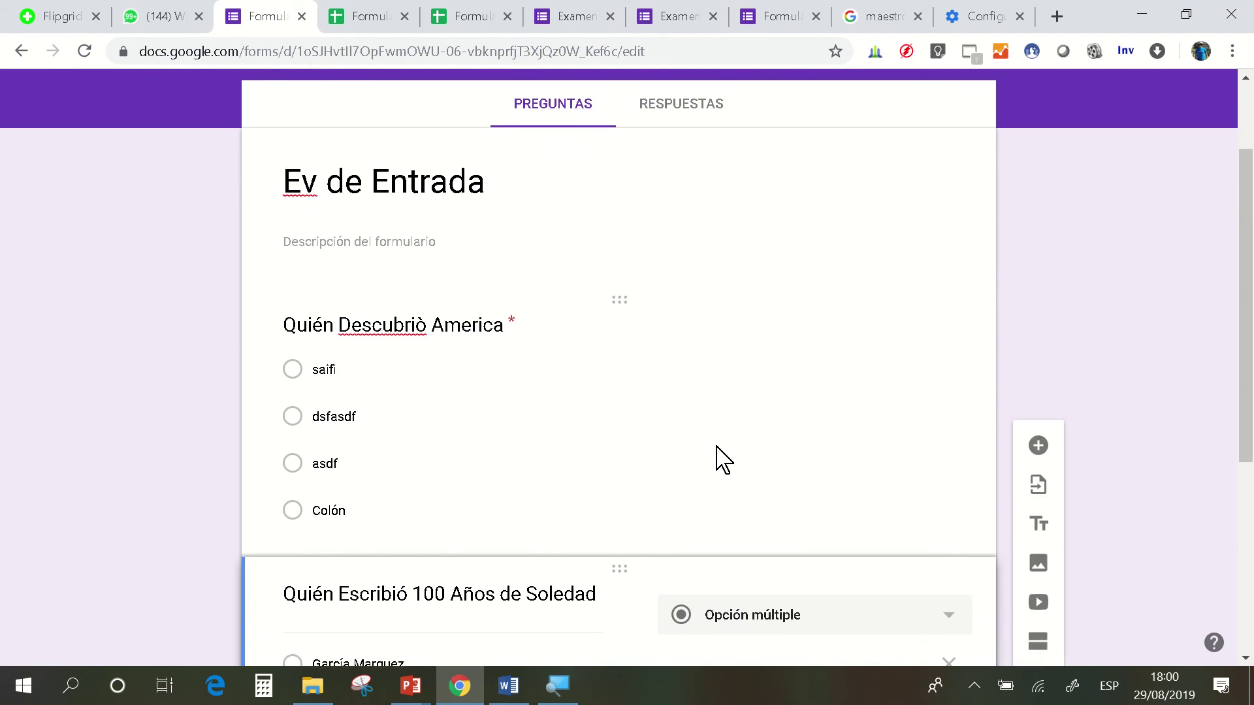
scroll(718, 451, "up", 2)
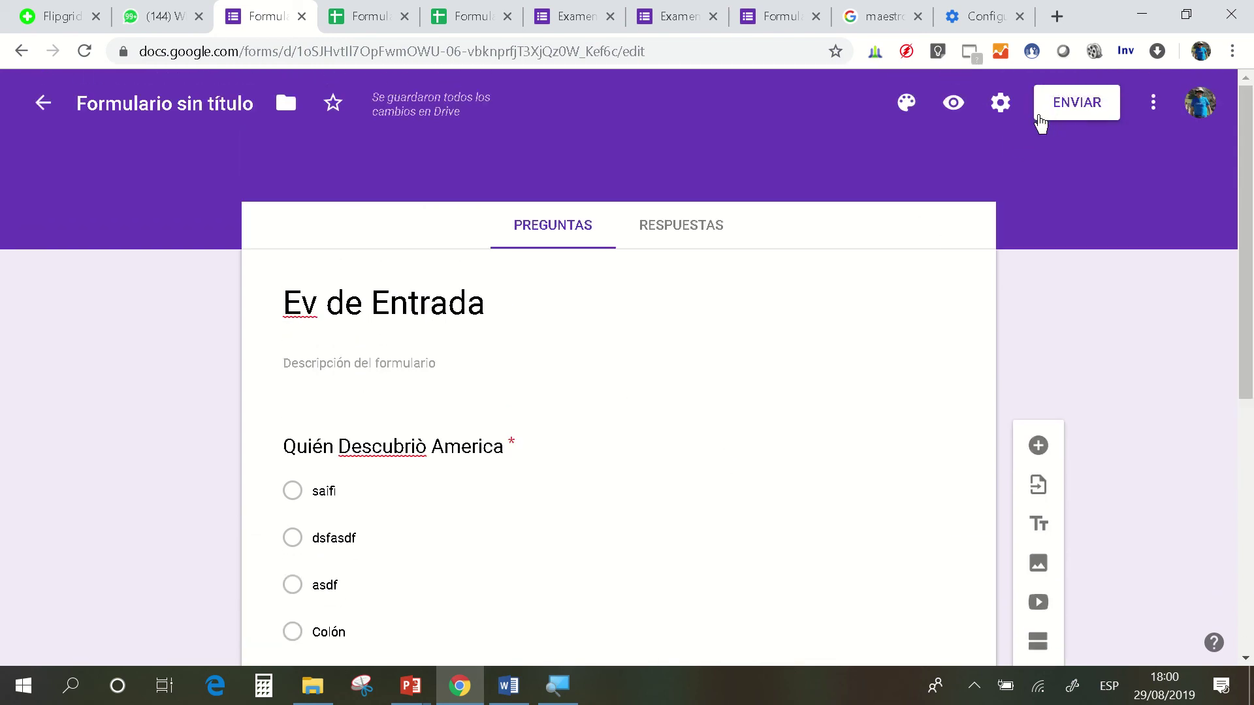
left_click(1012, 118)
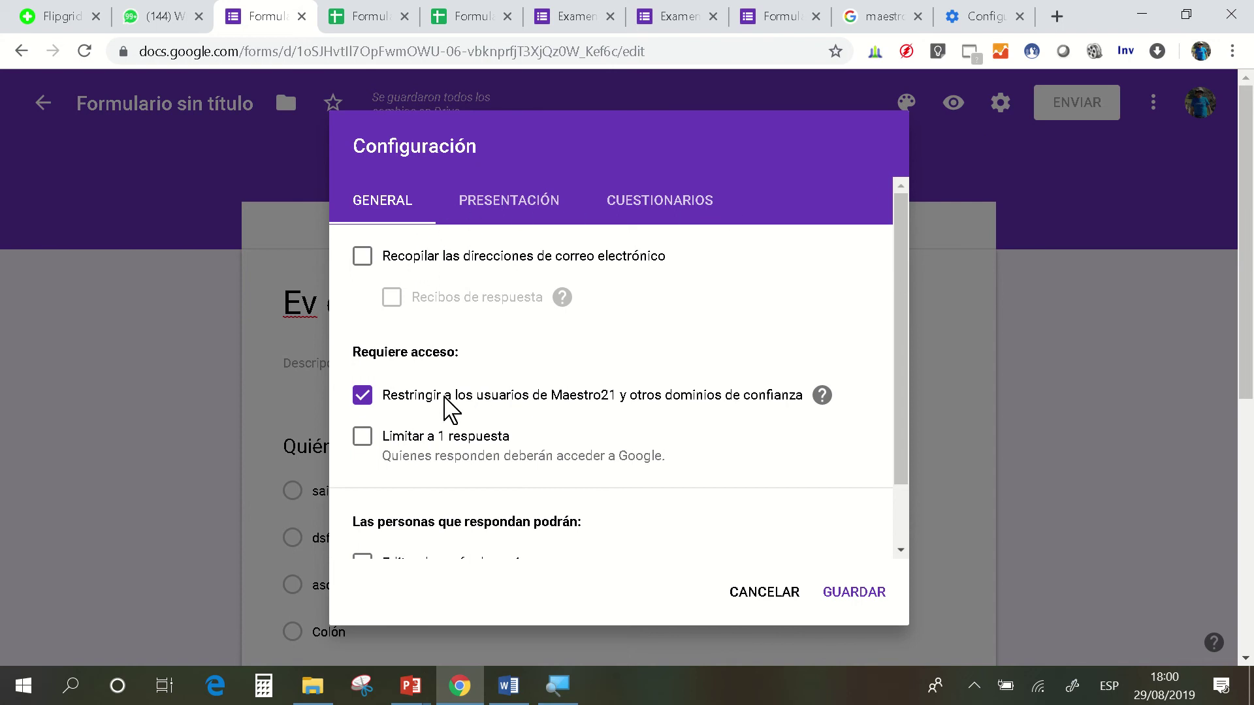
left_click(405, 408)
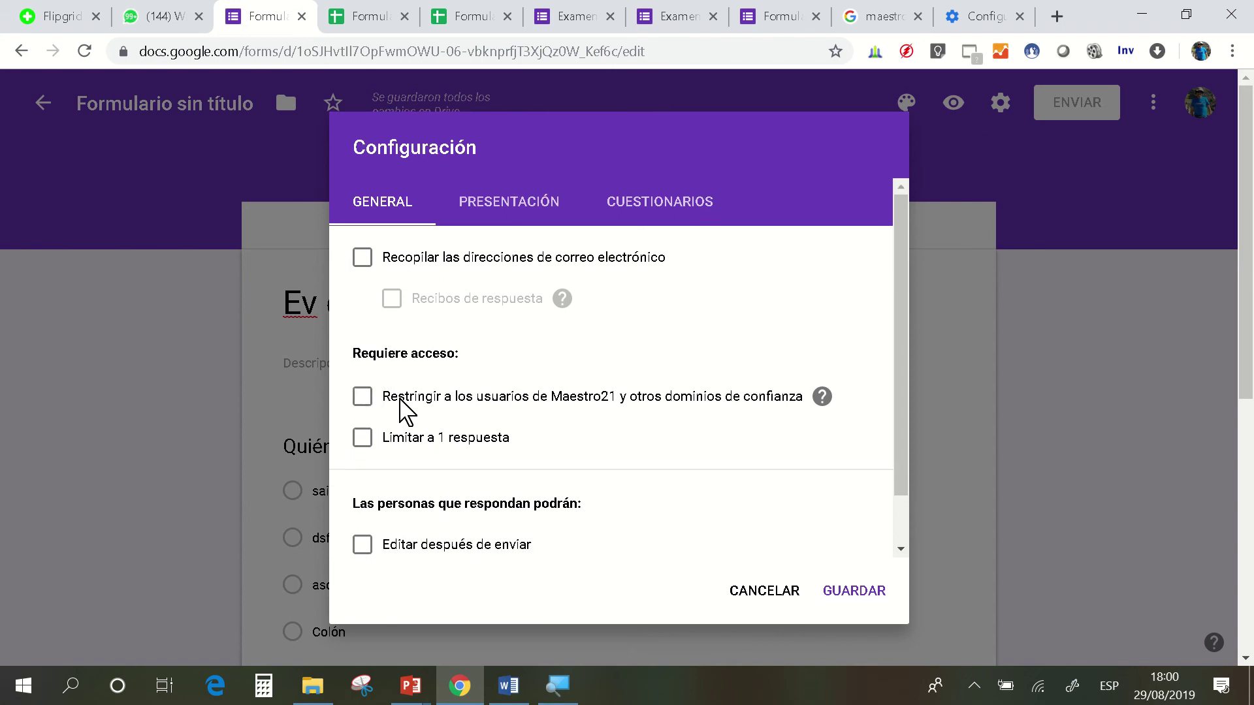
scroll(405, 409, "down", 2)
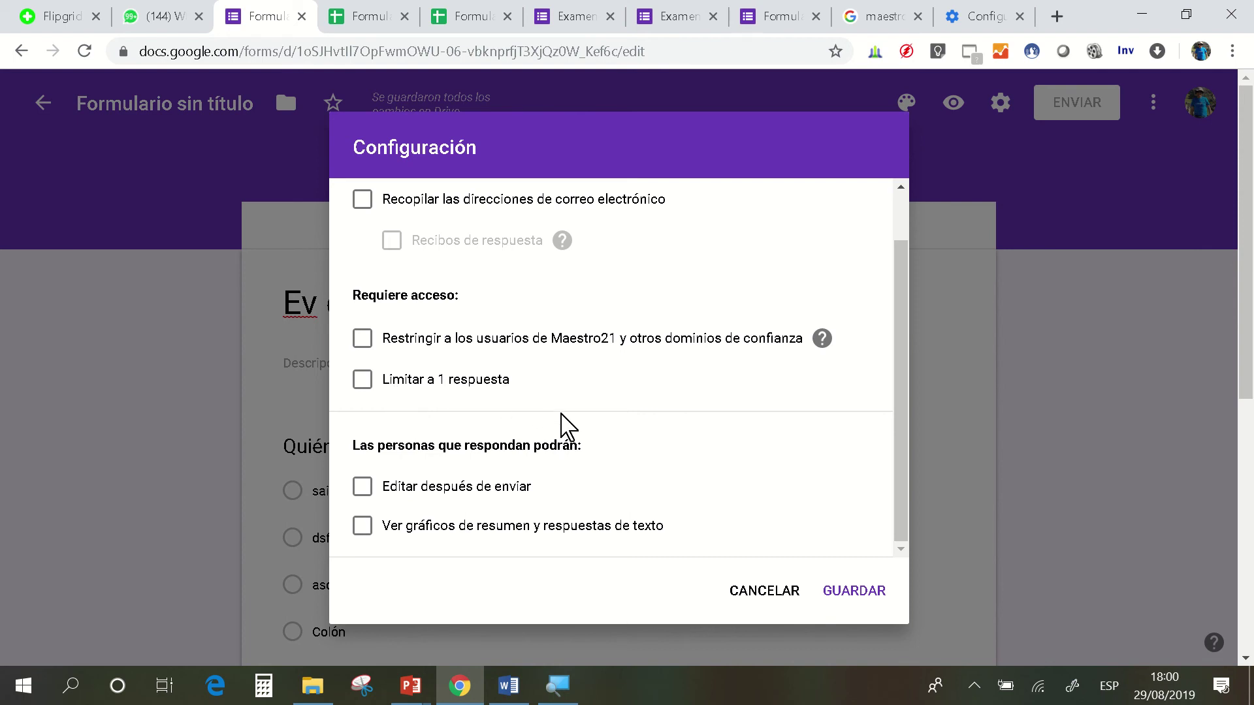
scroll(609, 261, "up", 2)
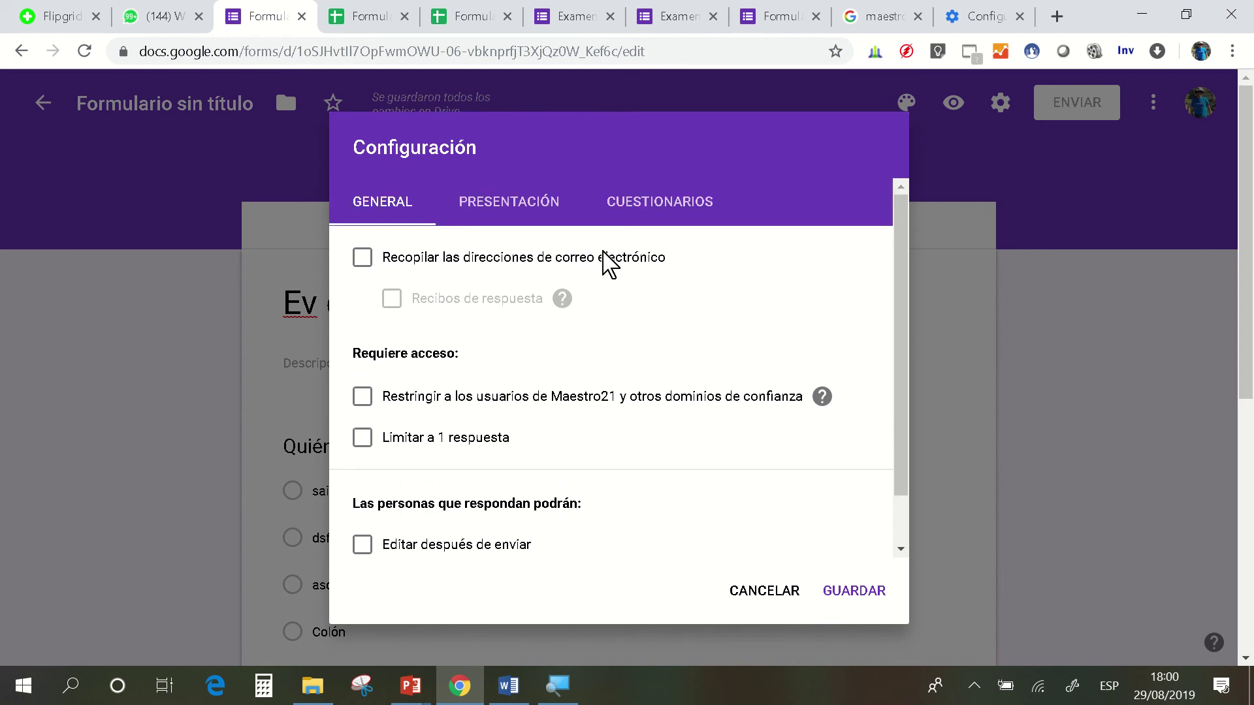
- Enable the progress bar and random question order in the form's presentation settings
left_click(529, 202)
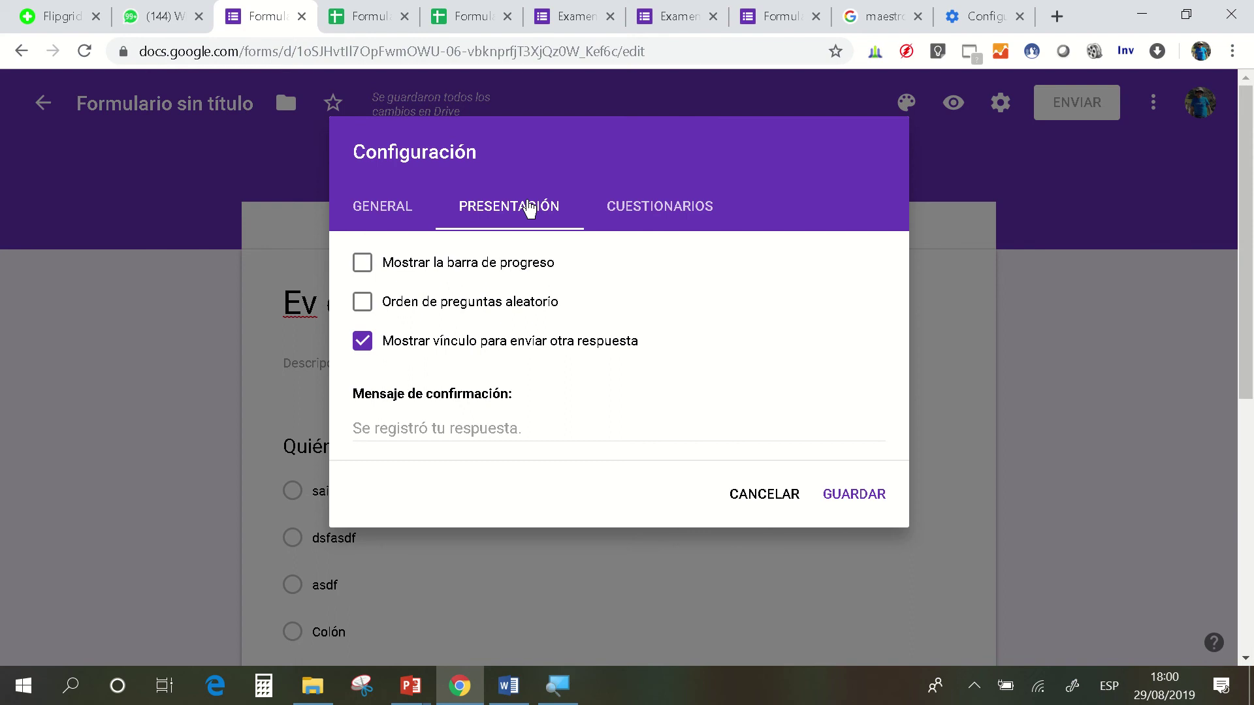
left_click(474, 265)
left_click(463, 302)
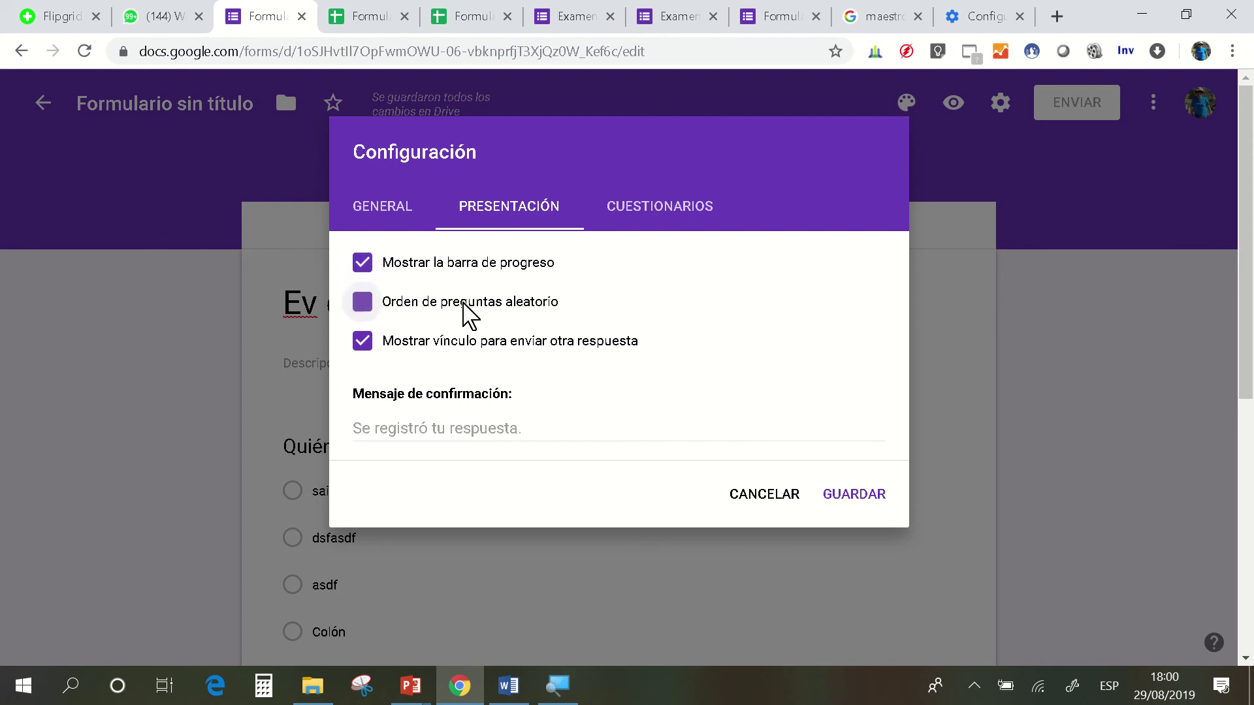
scroll(465, 314, "down", 1)
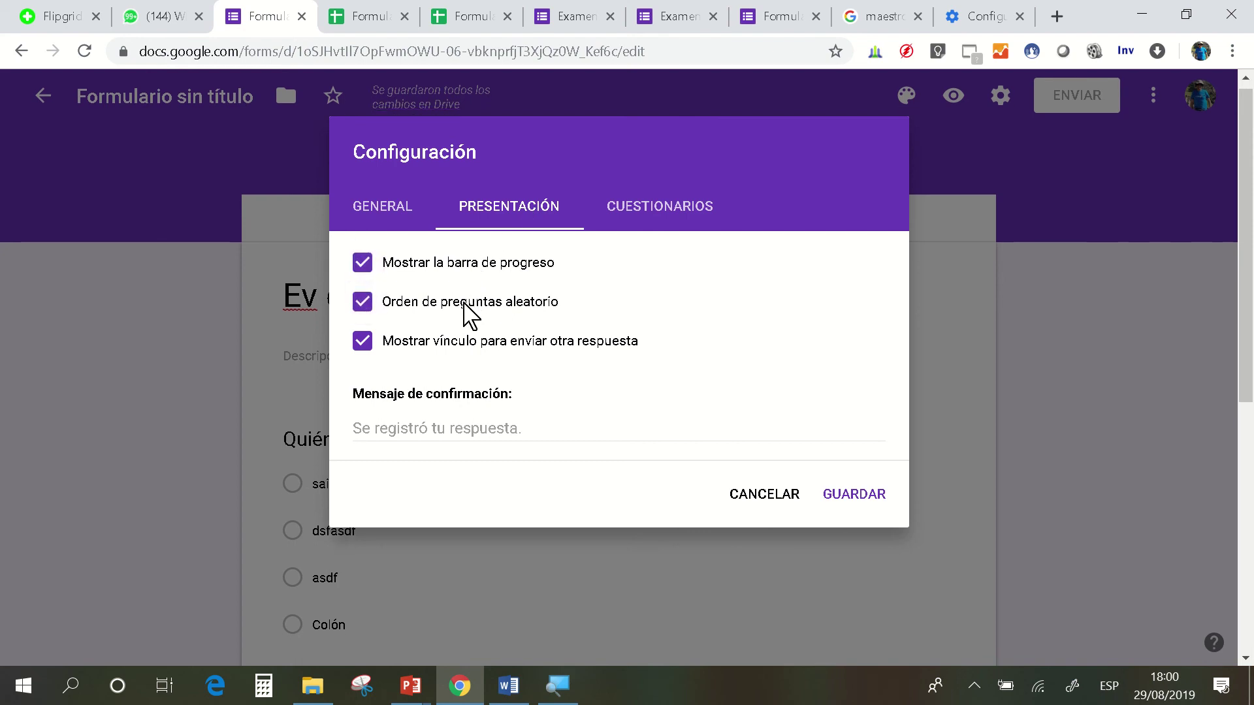
- Convert the form into a quiz with automatic grading and save the settings
left_click(693, 228)
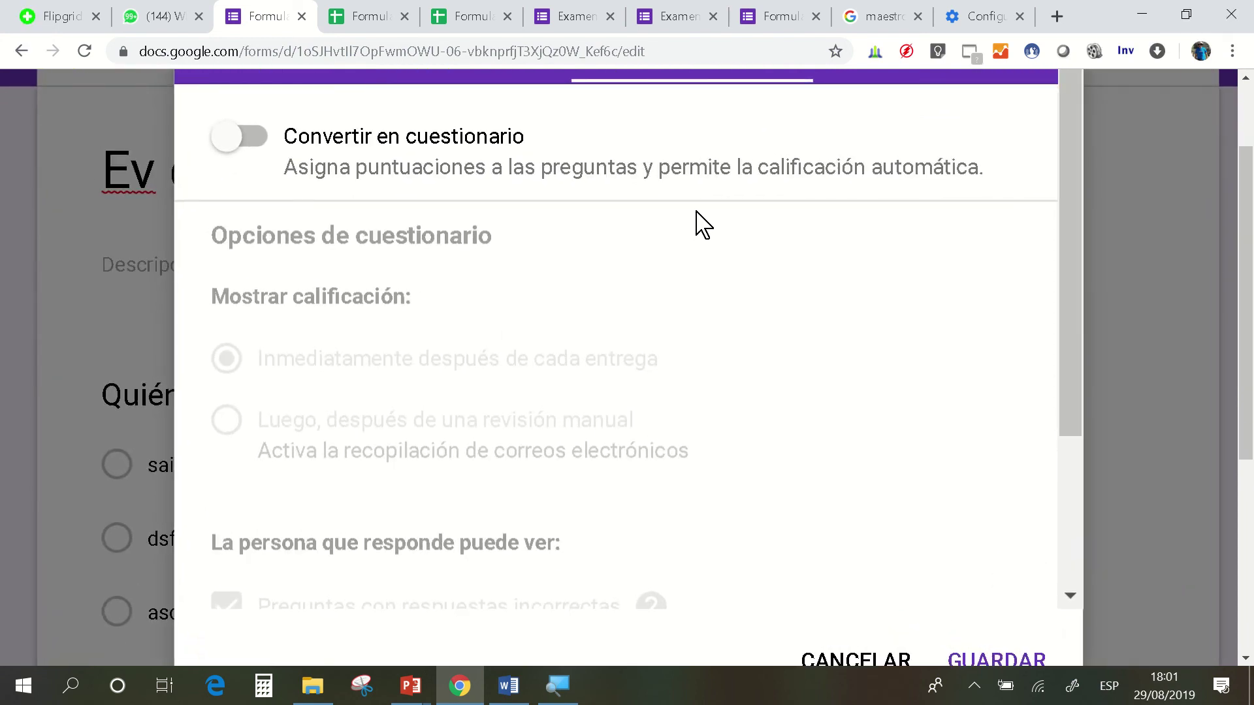
left_click(260, 151)
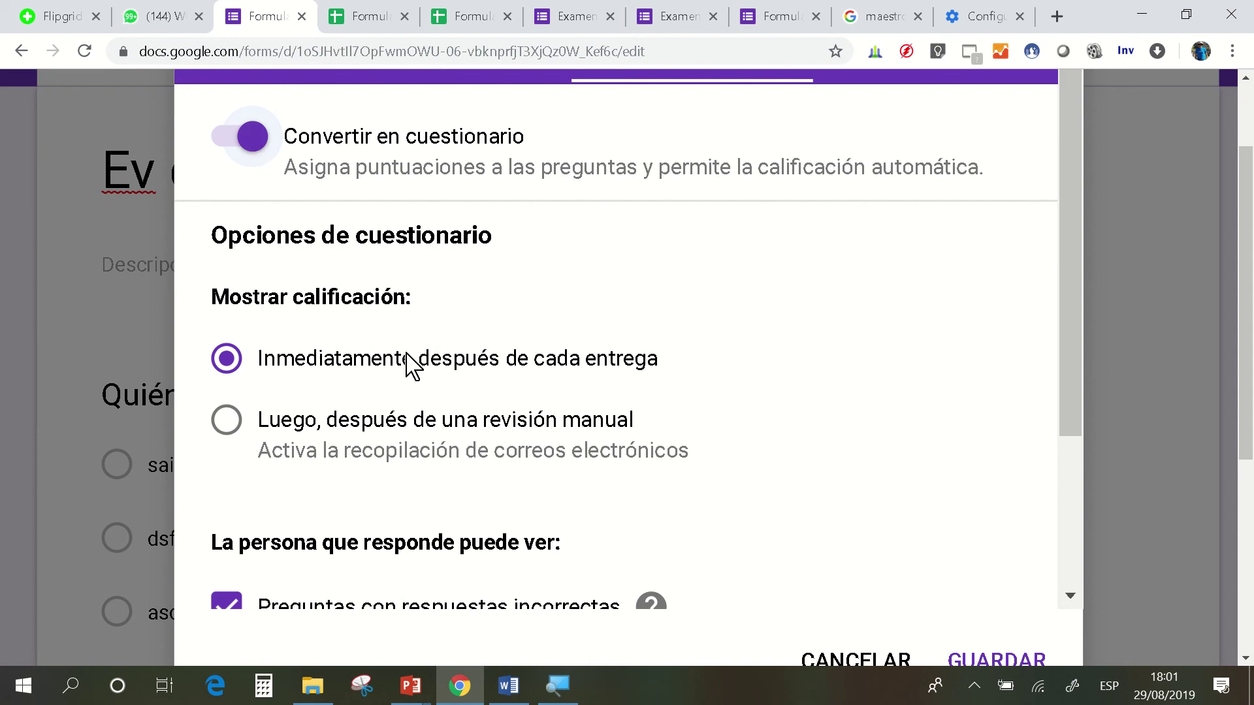
scroll(327, 342, "down", 3)
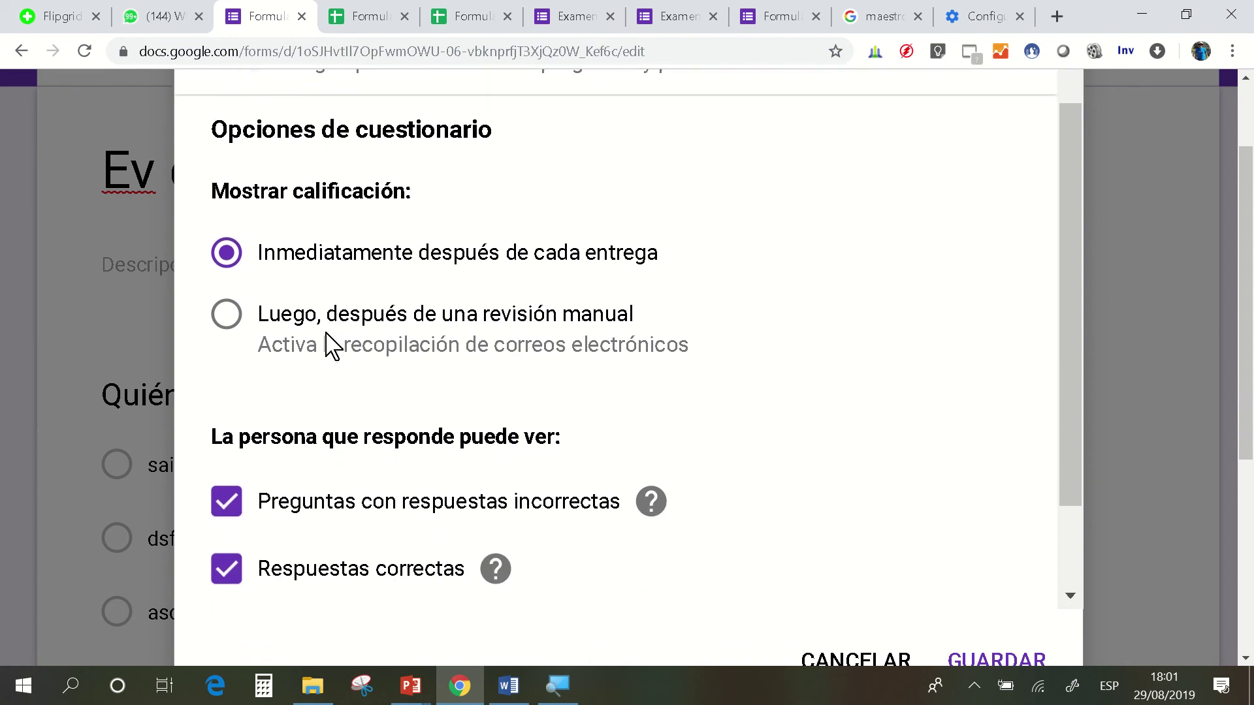
scroll(333, 346, "down", 3)
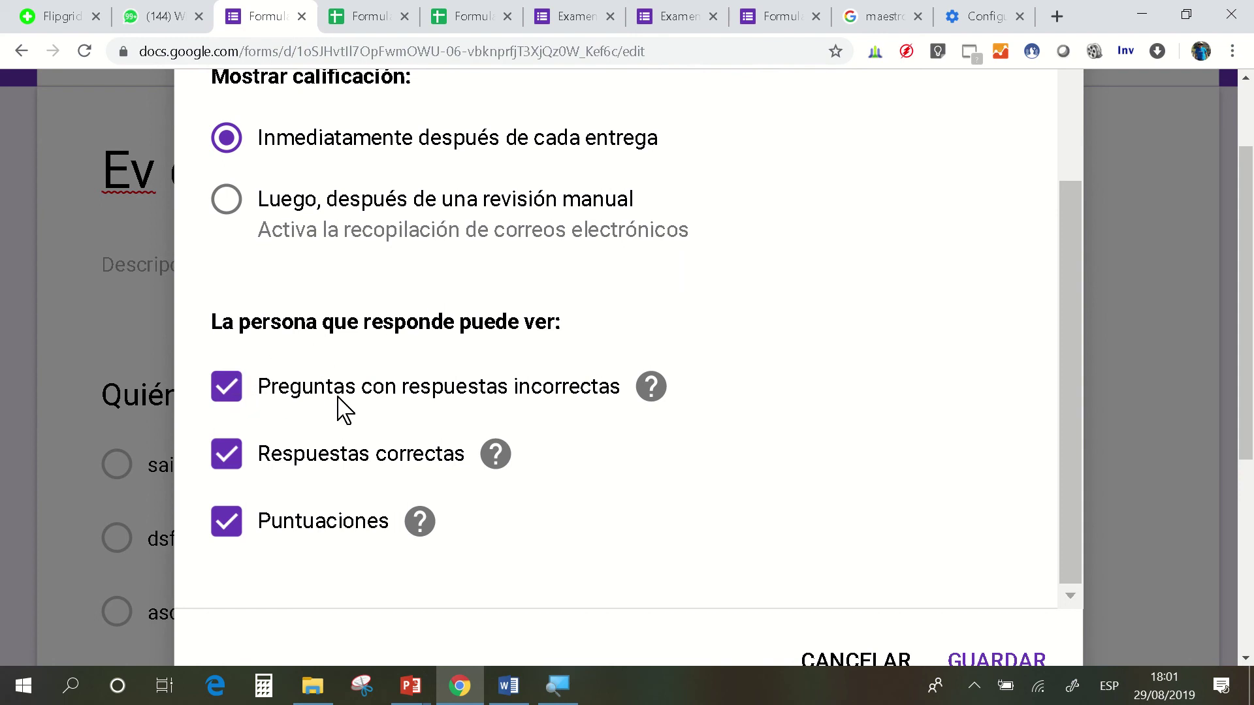
left_click(240, 396)
left_click(240, 395)
scroll(416, 426, "down", 1)
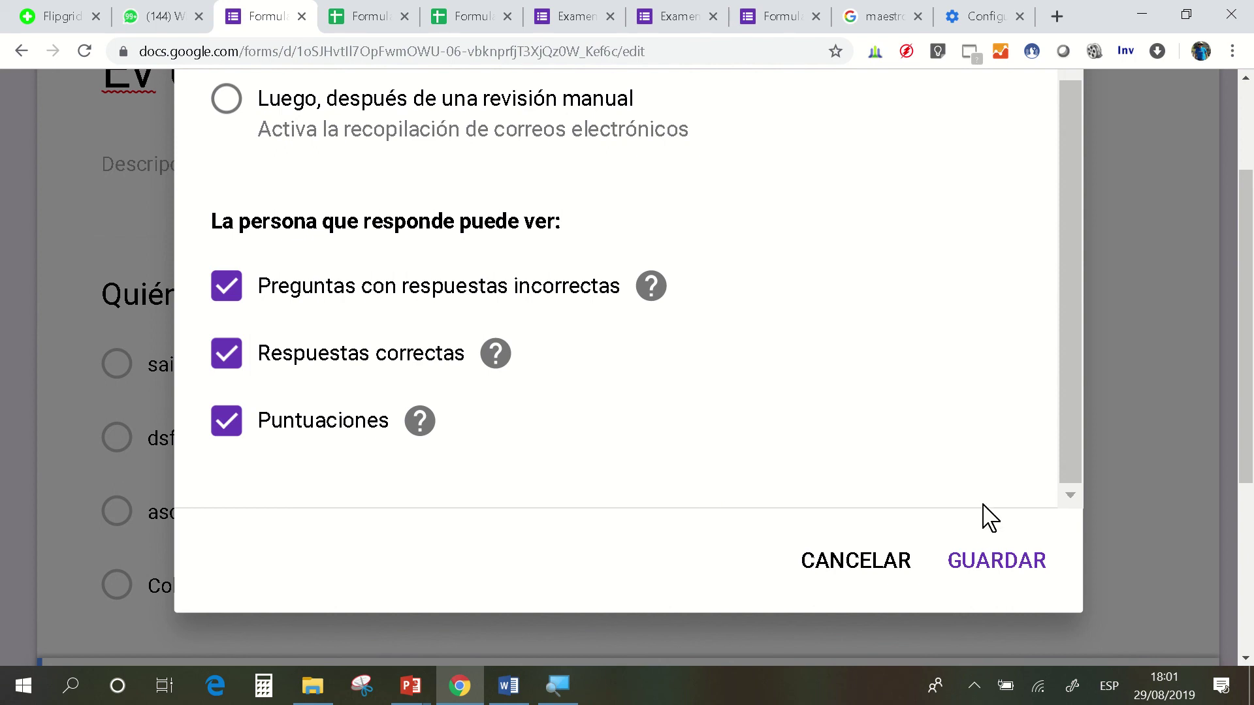
left_click(1004, 562)
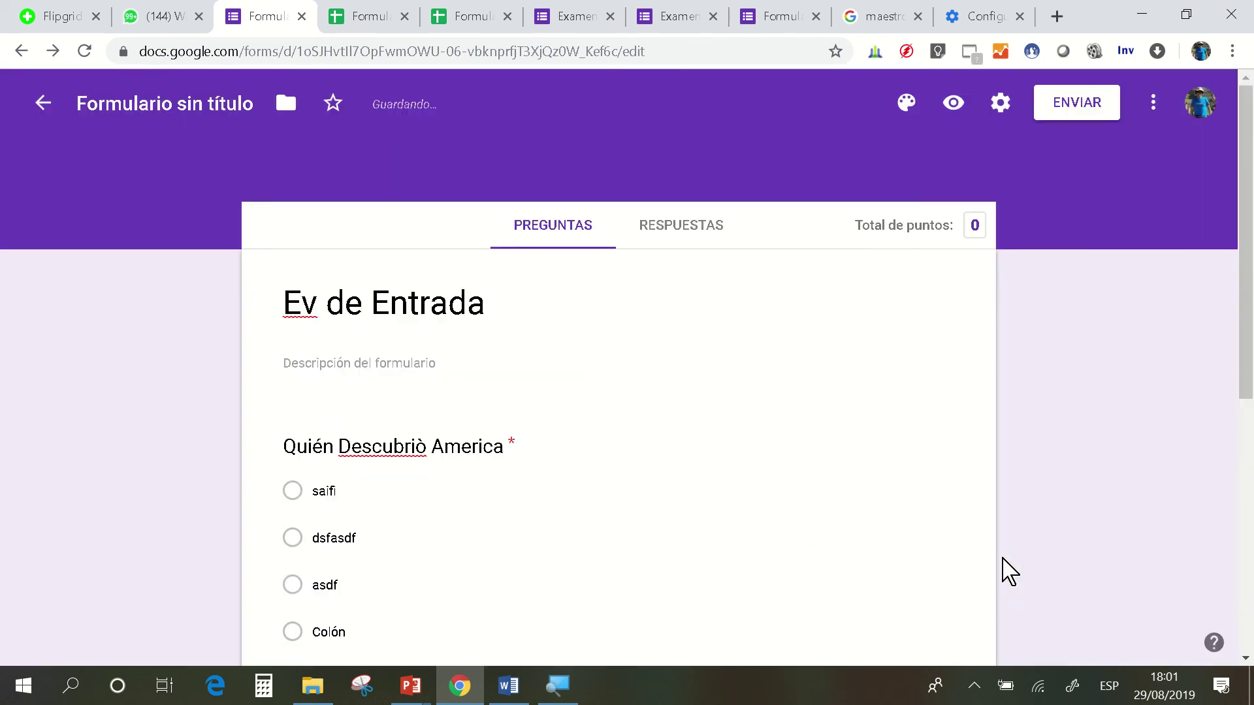
- Set the America question's answer key to "Colón" and make it worth 10 points
scroll(1009, 572, "down", 2)
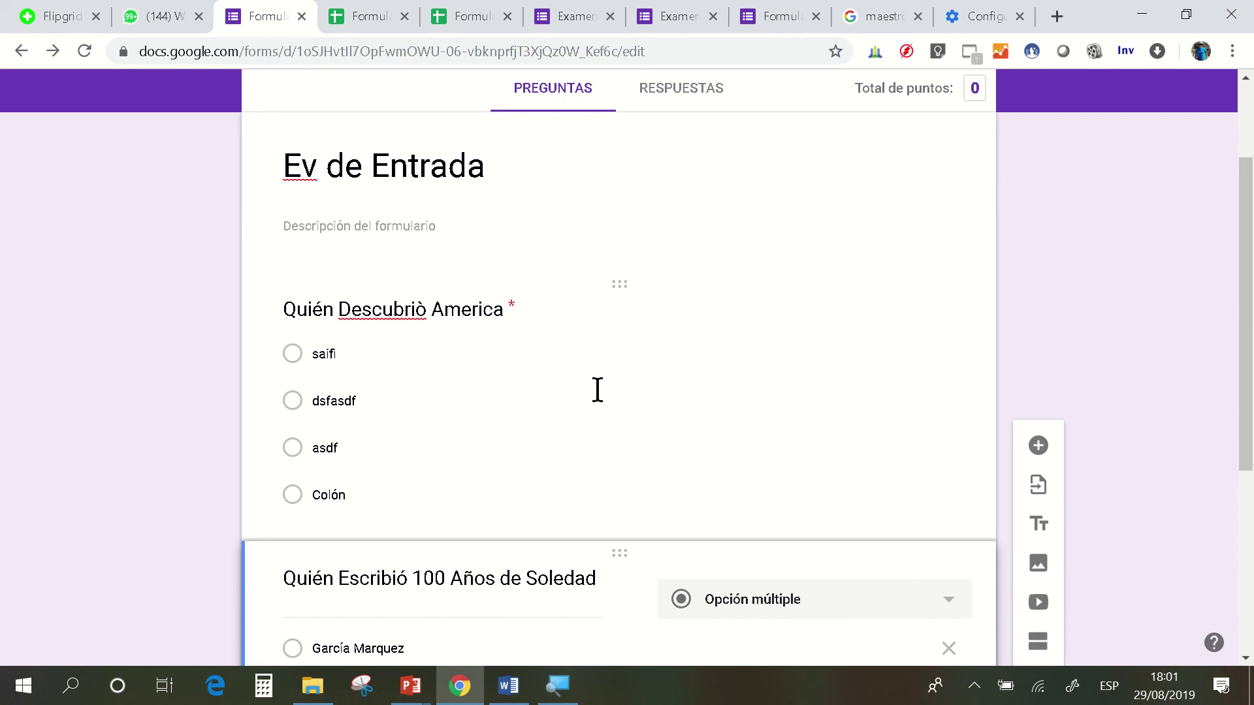
left_click(574, 384)
scroll(567, 371, "down", 2)
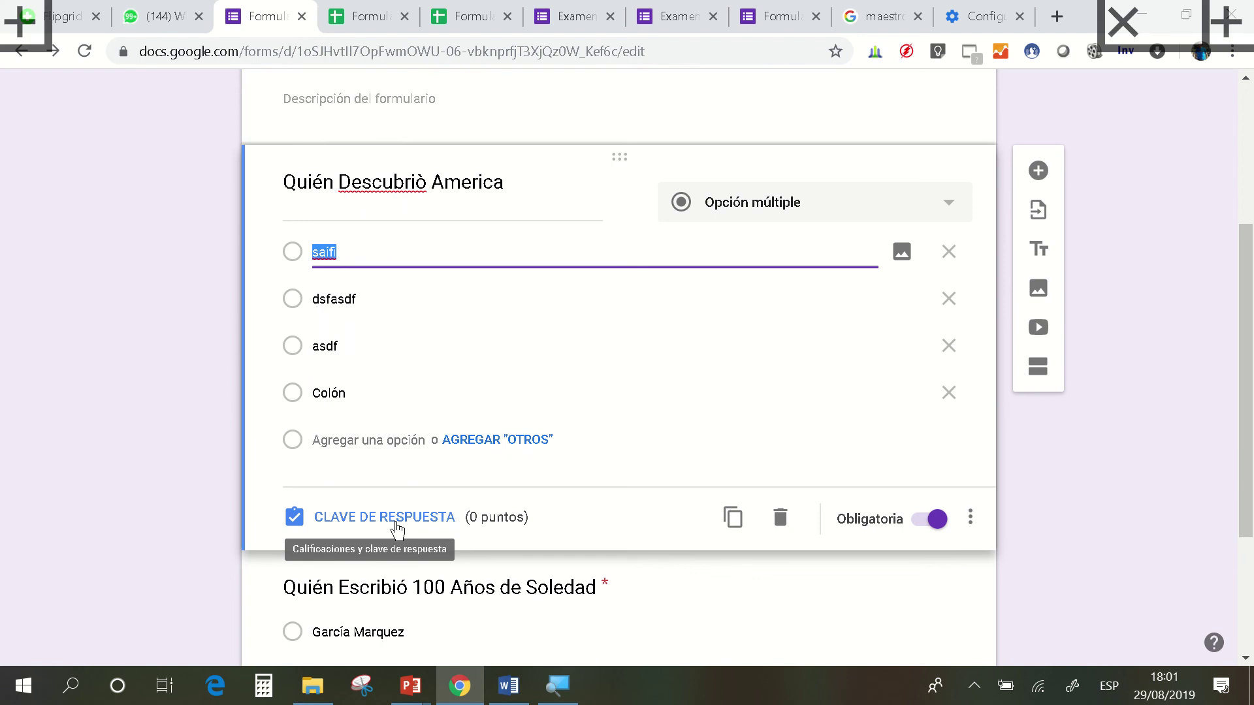
scroll(397, 530, "up", 4)
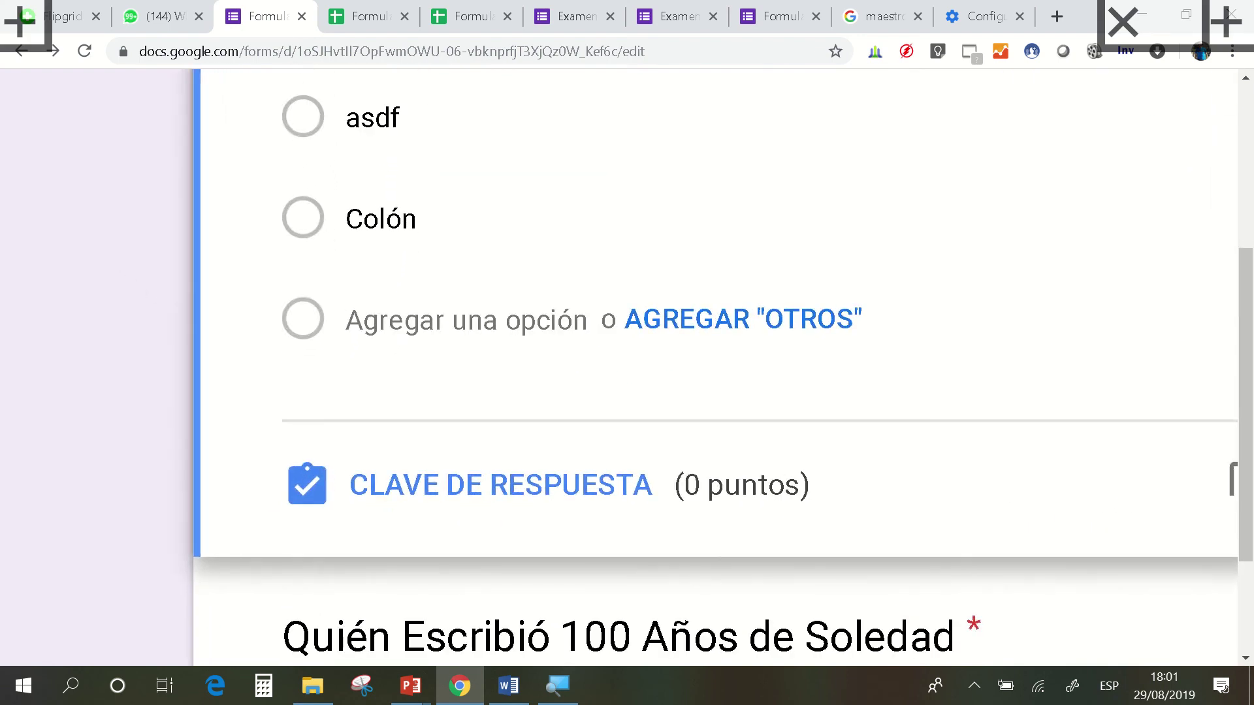
scroll(404, 536, "down", 1)
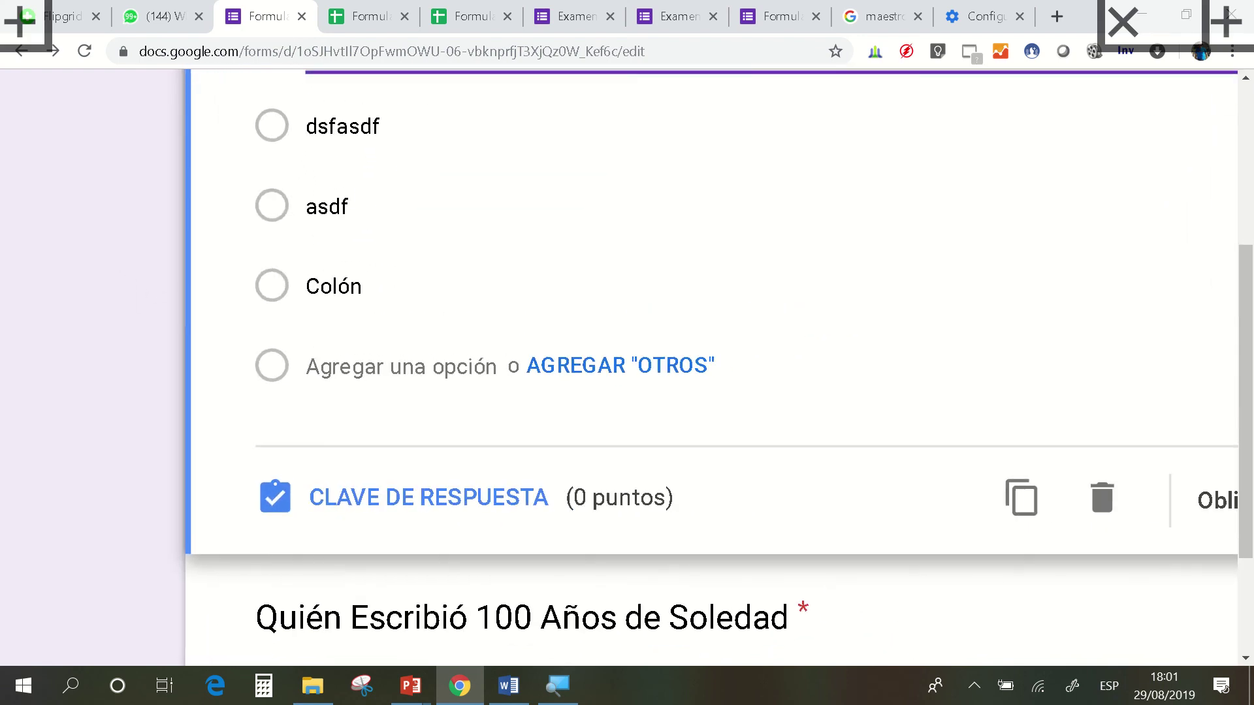
left_click(397, 508)
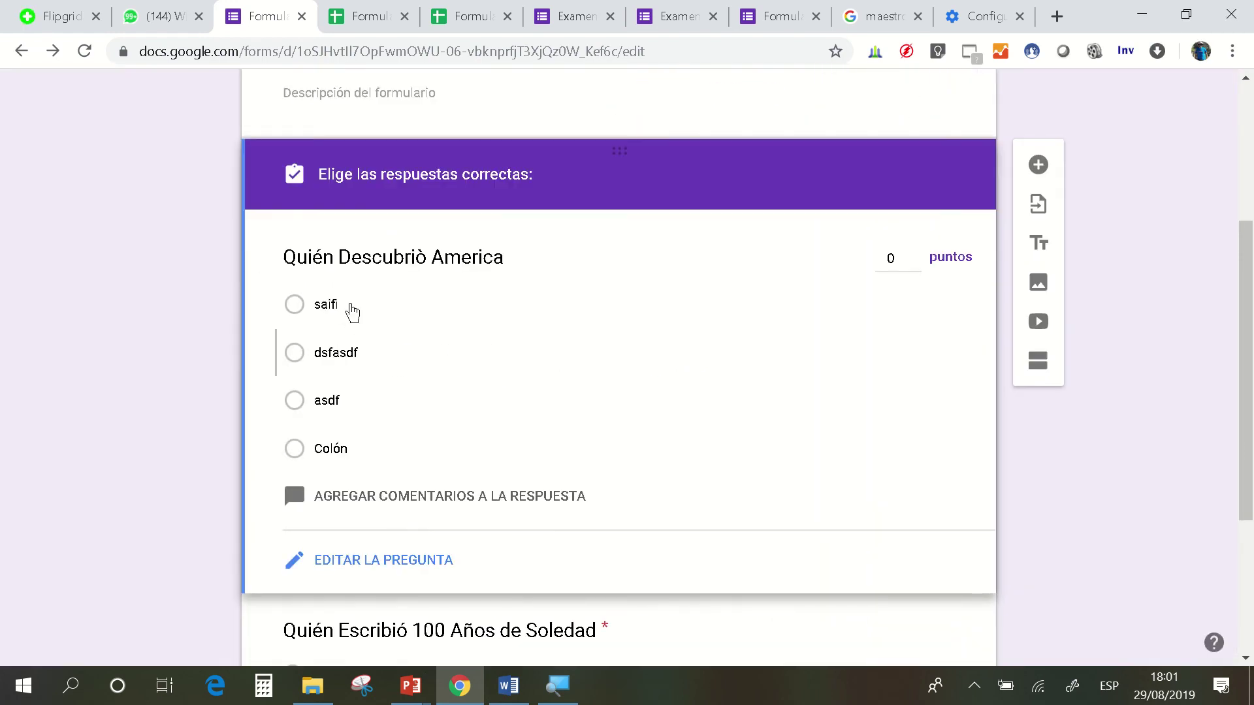
left_click(334, 457)
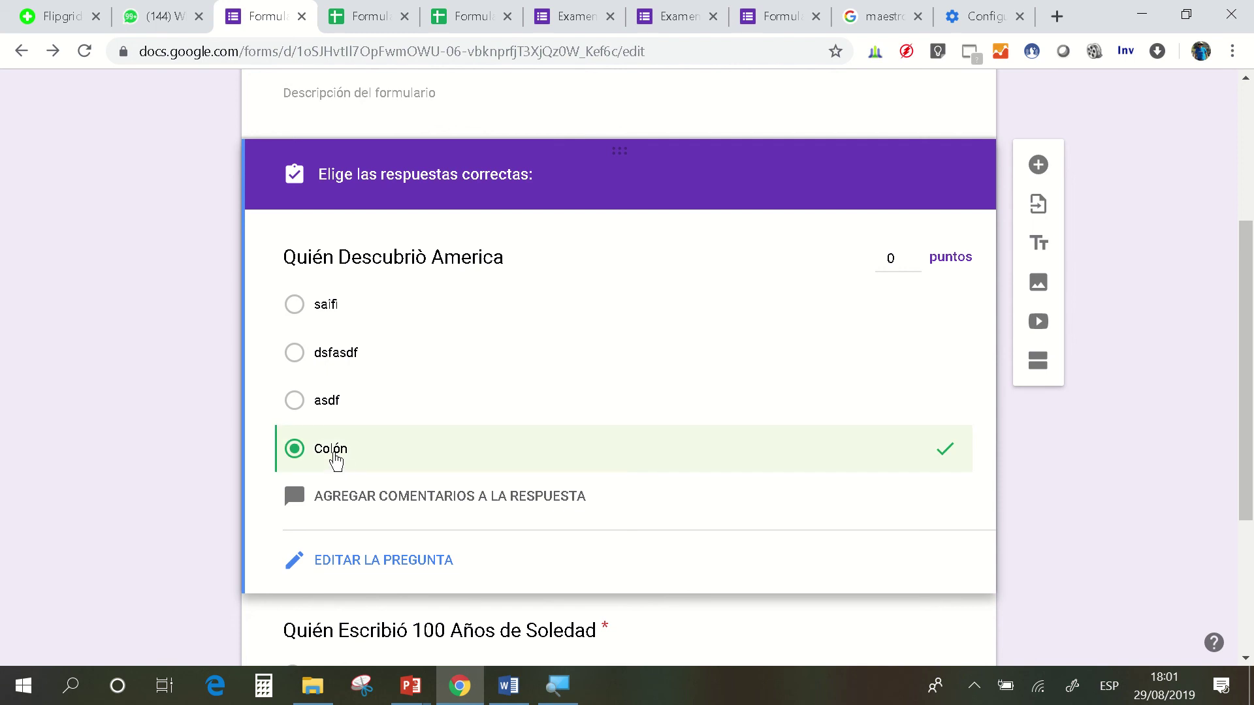
left_click(887, 258)
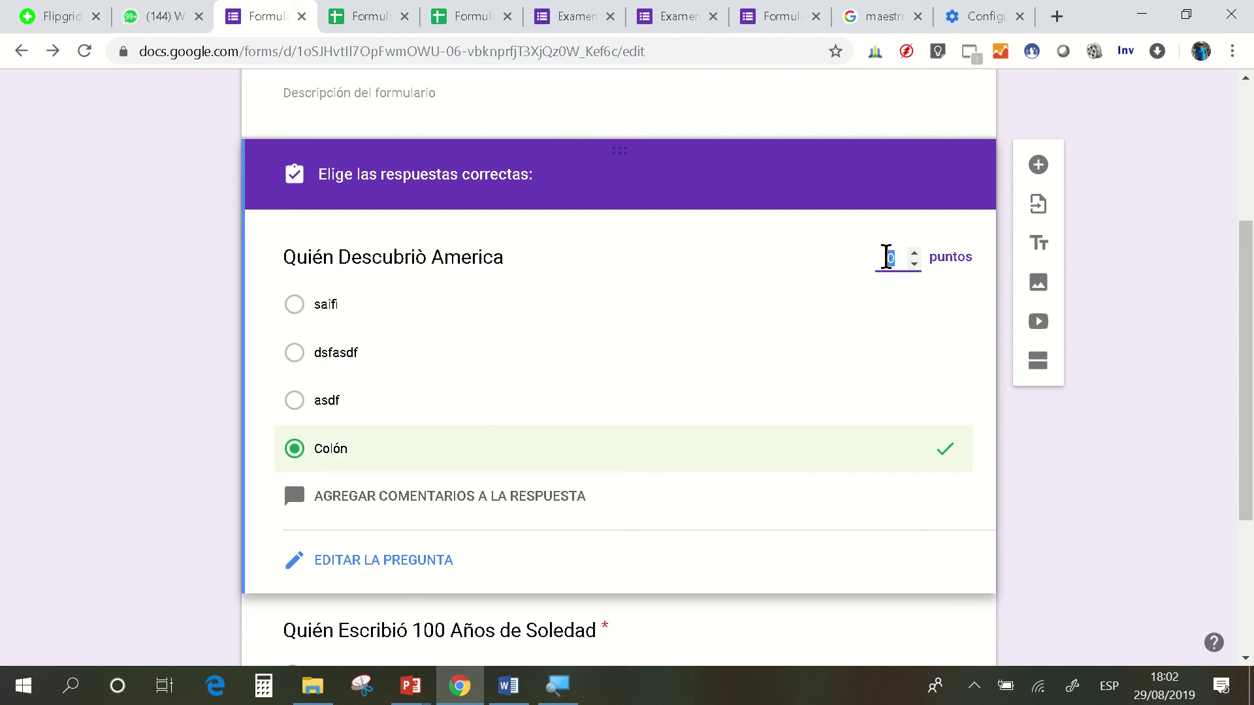
type("10")
- Mark "García Marquez" as the correct answer to the 100 Años de Soledad question, worth 10 points
scroll(1026, 474, "down", 4)
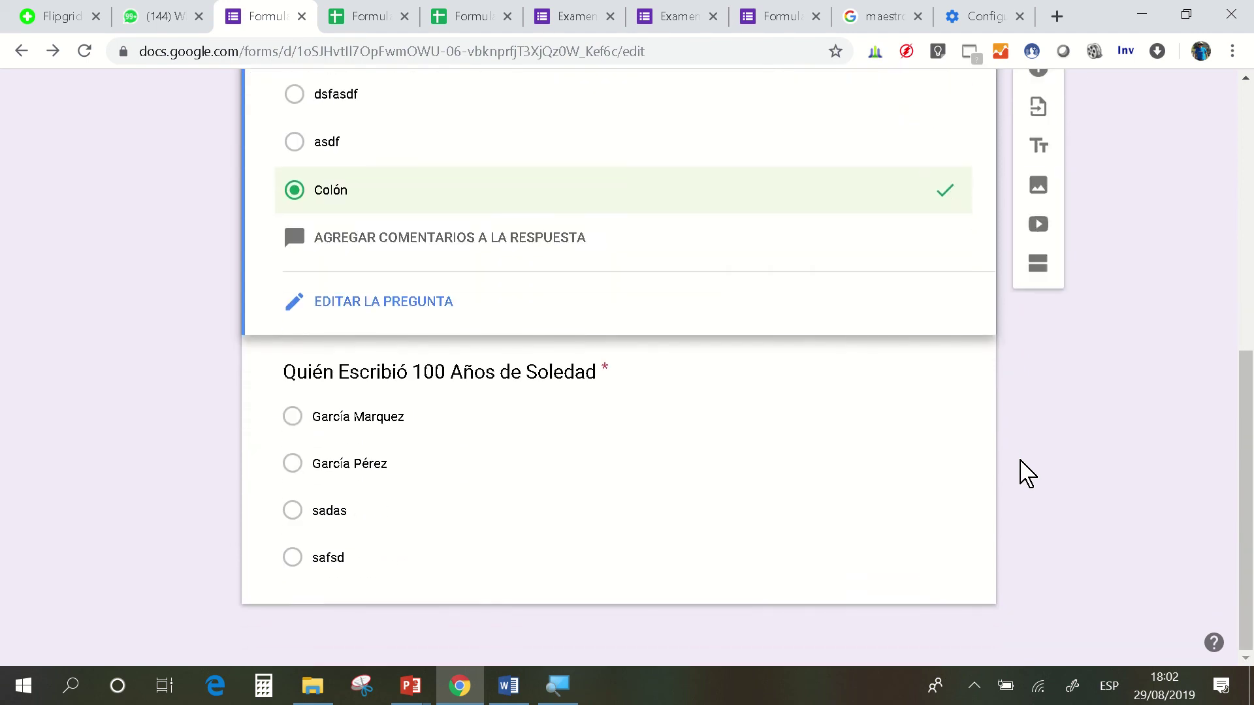
left_click(692, 508)
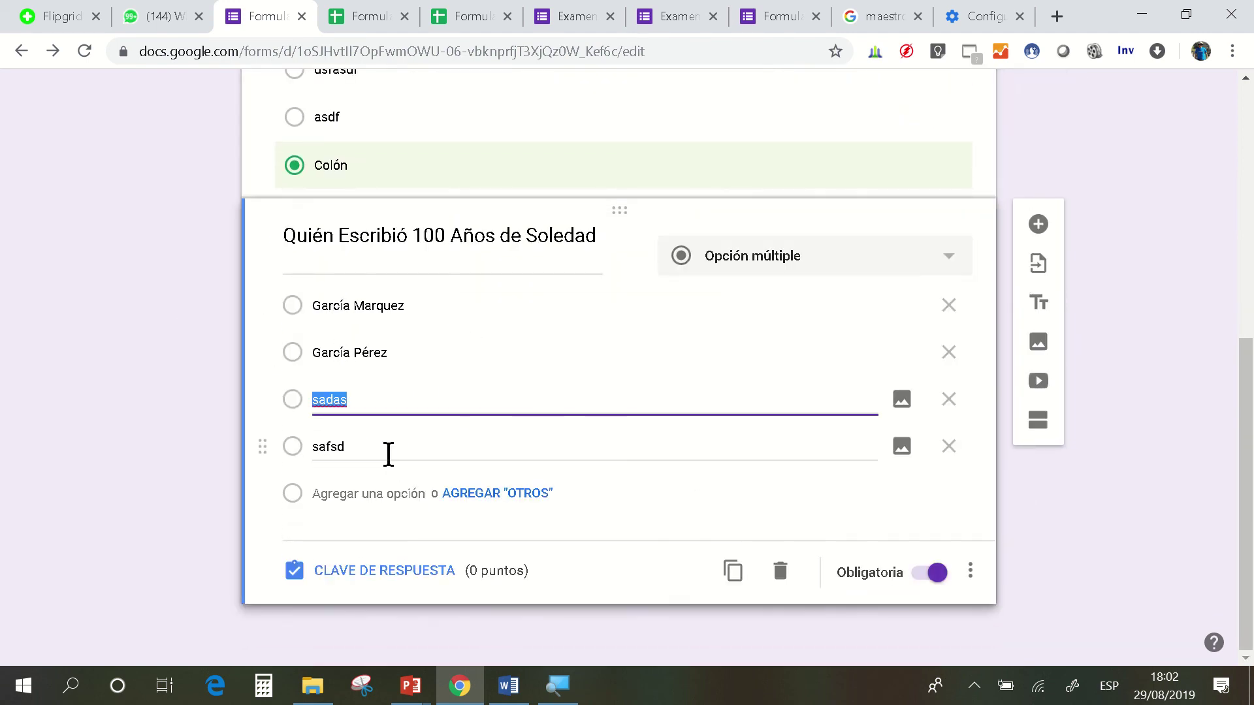
left_click(387, 575)
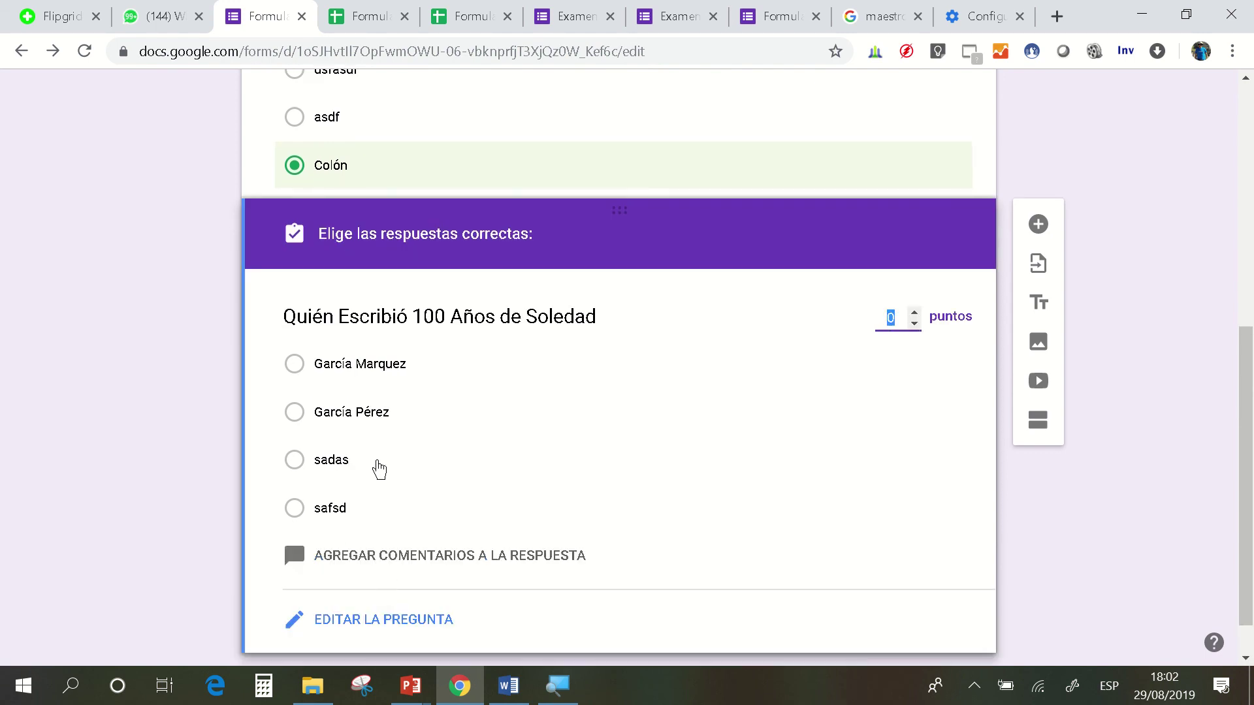
left_click(373, 386)
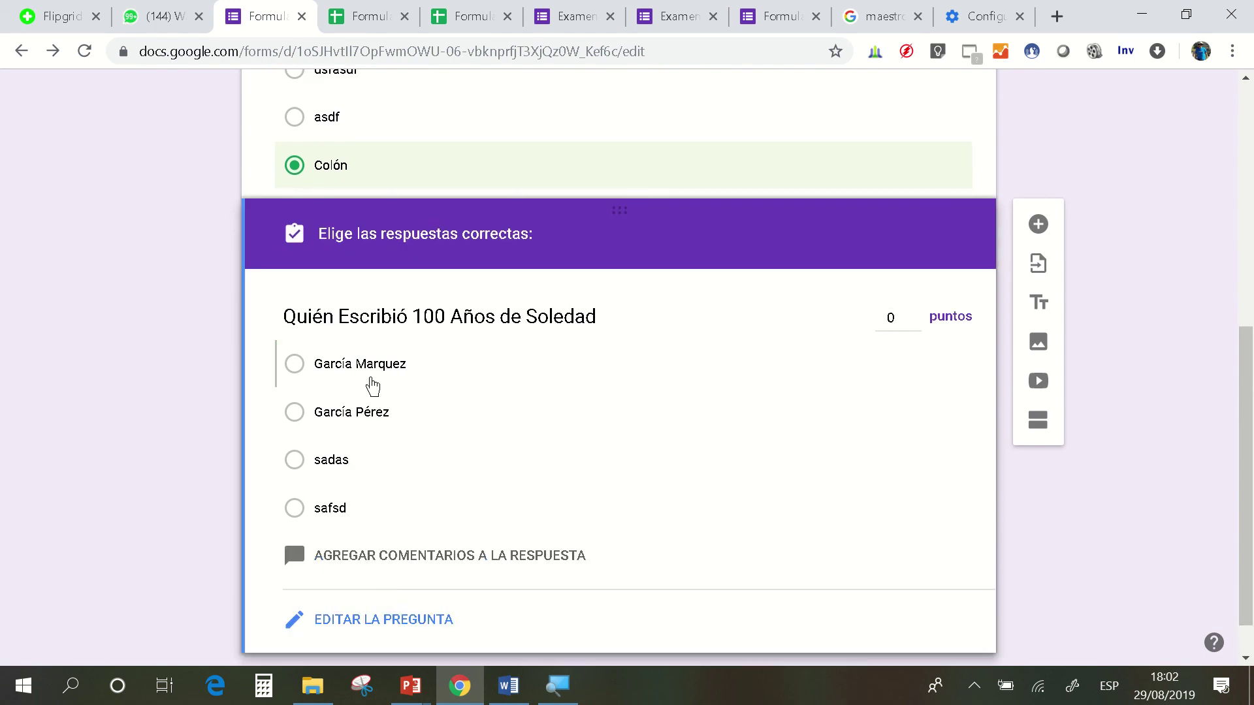
left_click(373, 387)
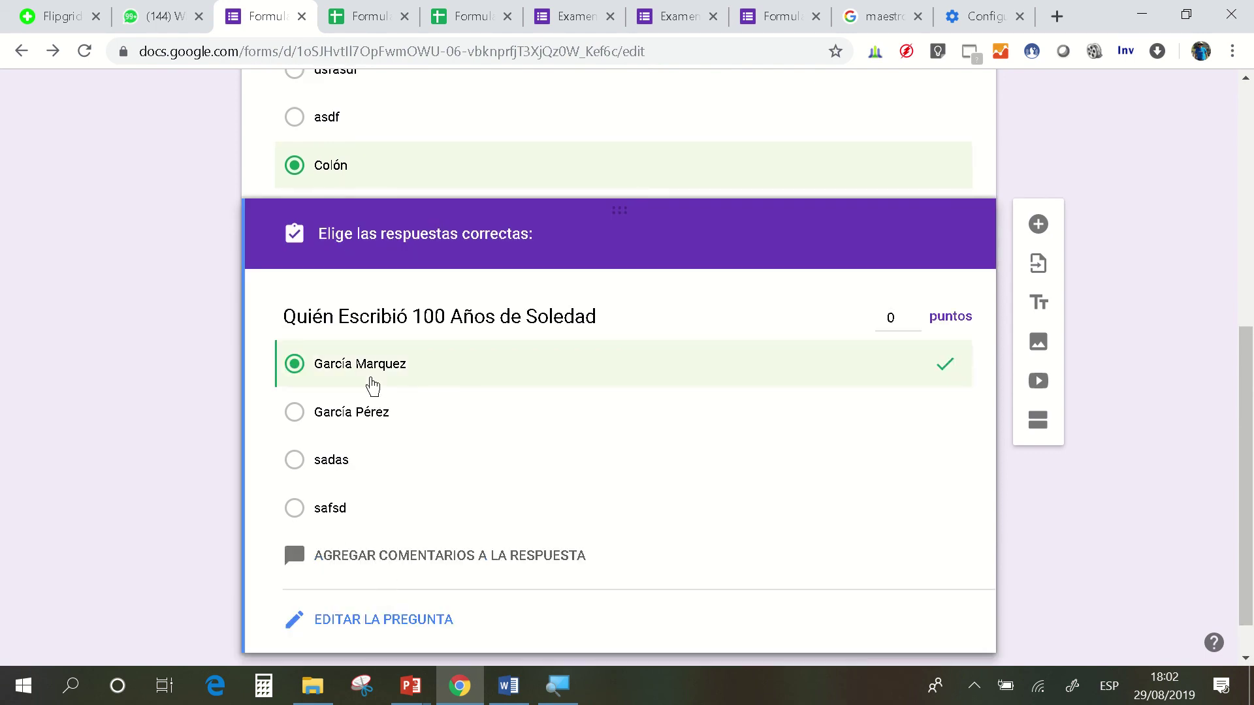
left_click(899, 317)
type("10")
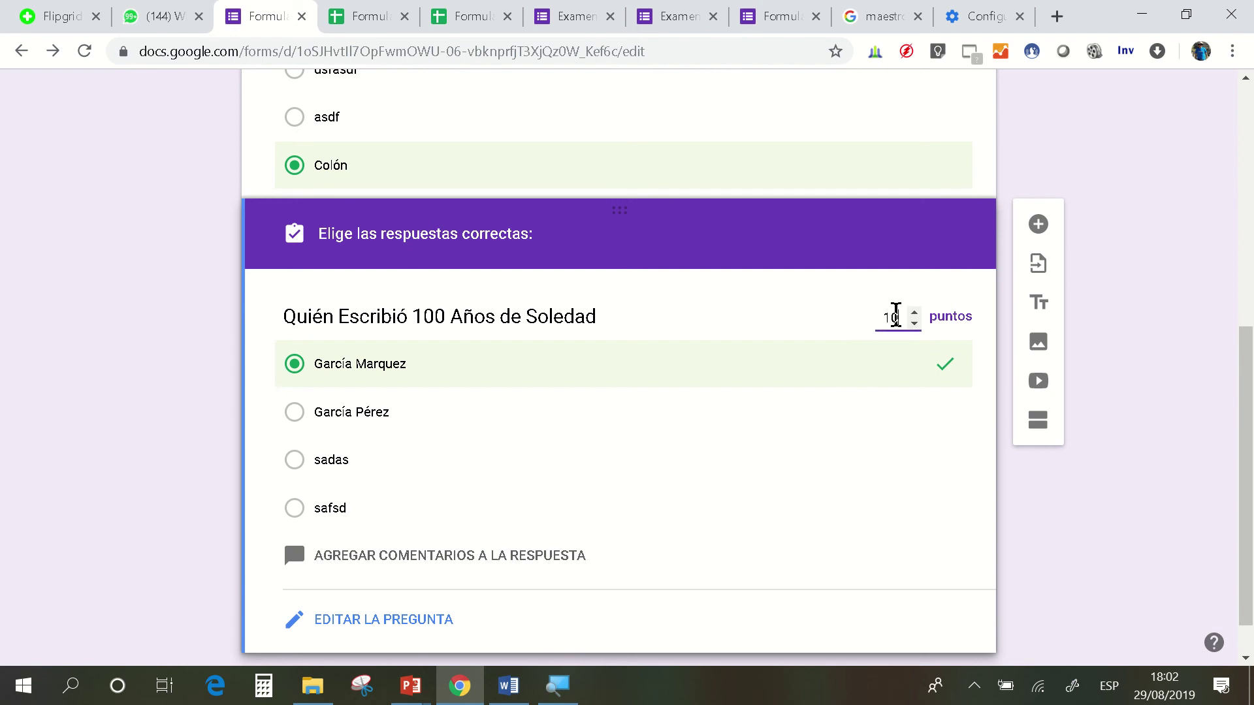
left_click(1119, 414)
- Generate a shortened URL for sharing the quiz form and copy it to the clipboard
scroll(1119, 414, "up", 7)
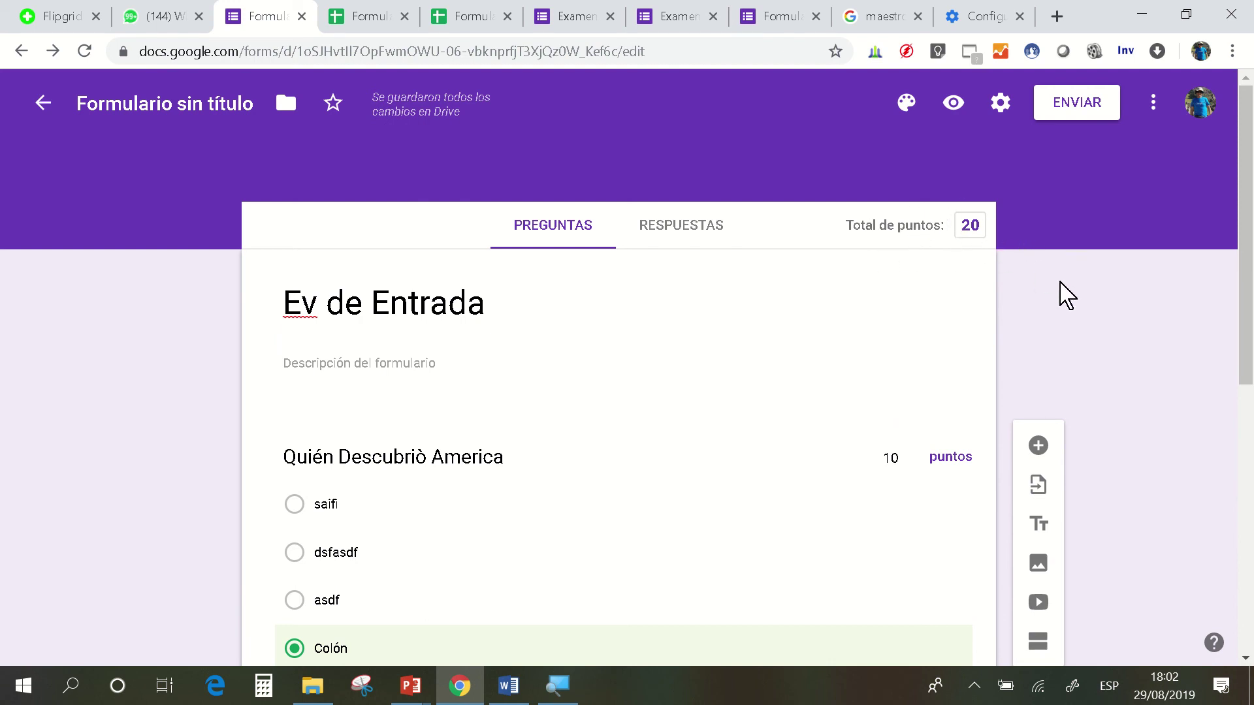
left_click(1081, 121)
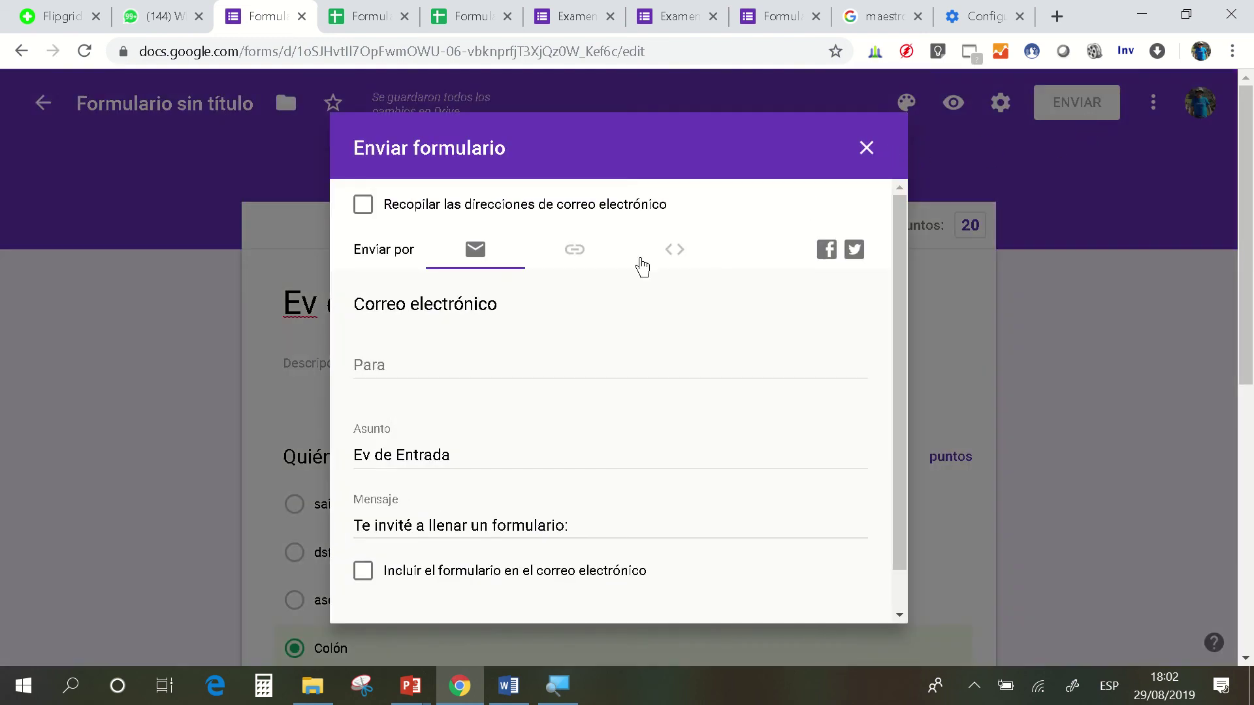
left_click(579, 260)
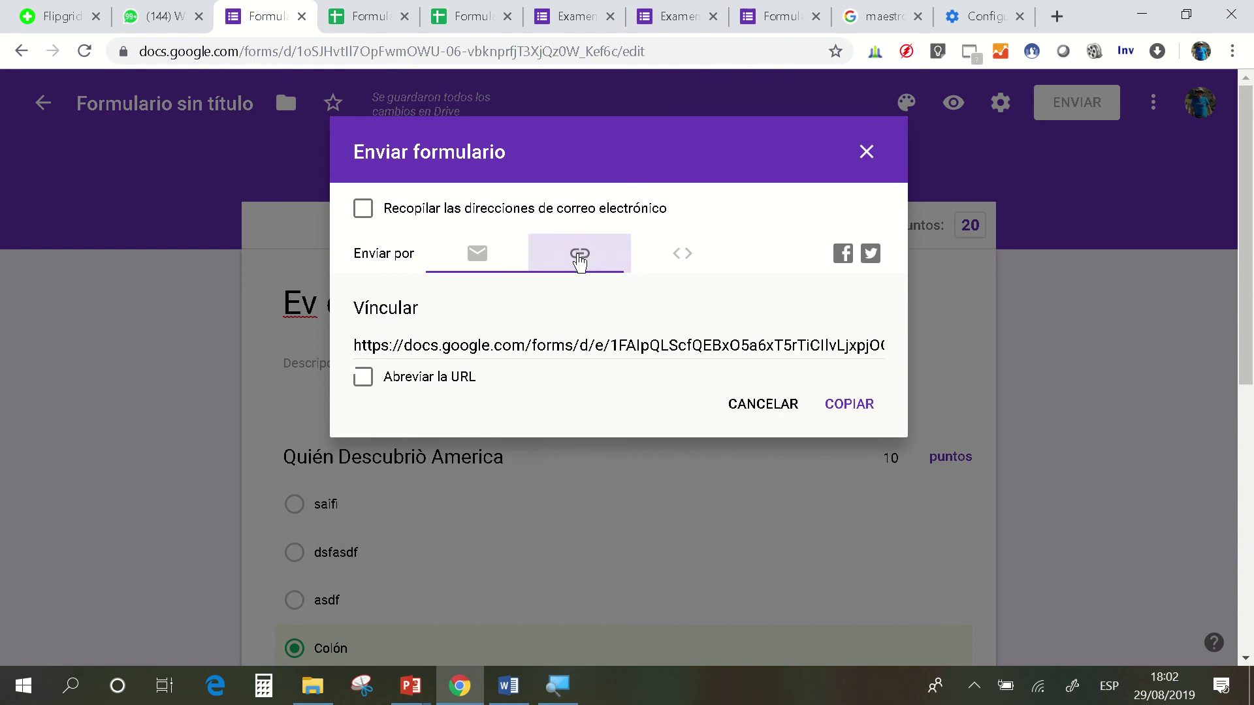
left_click(454, 381)
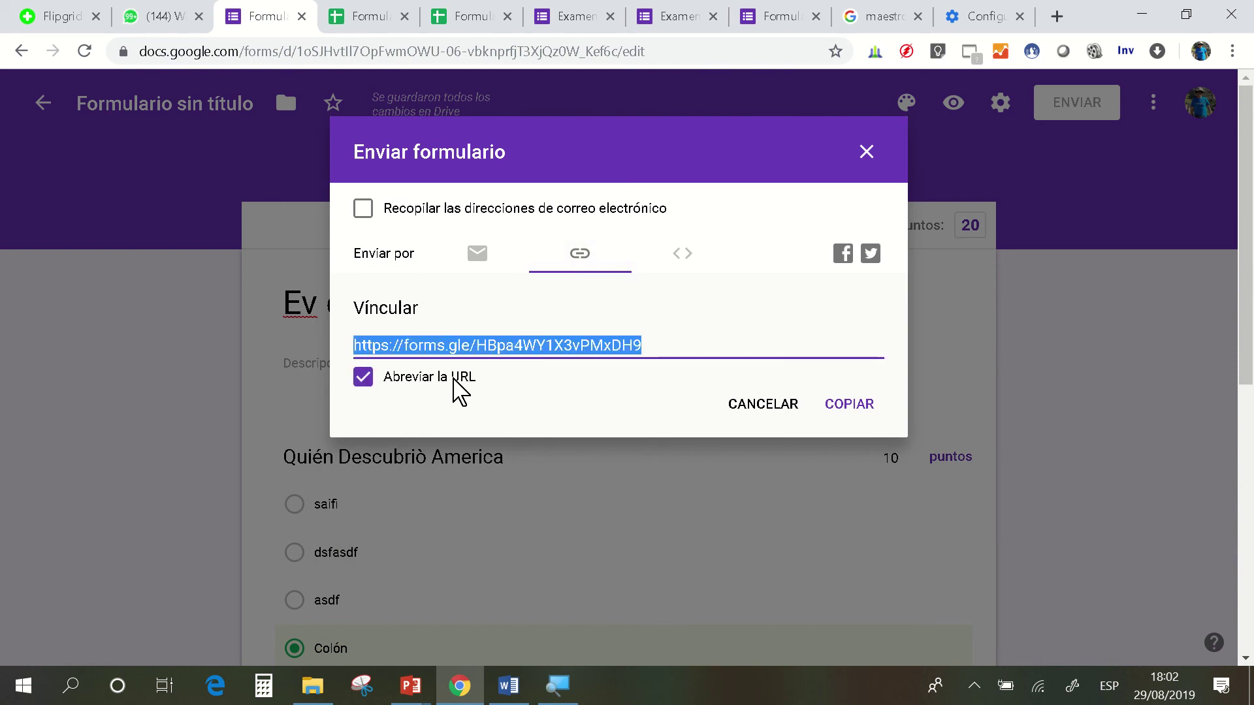
left_click(846, 418)
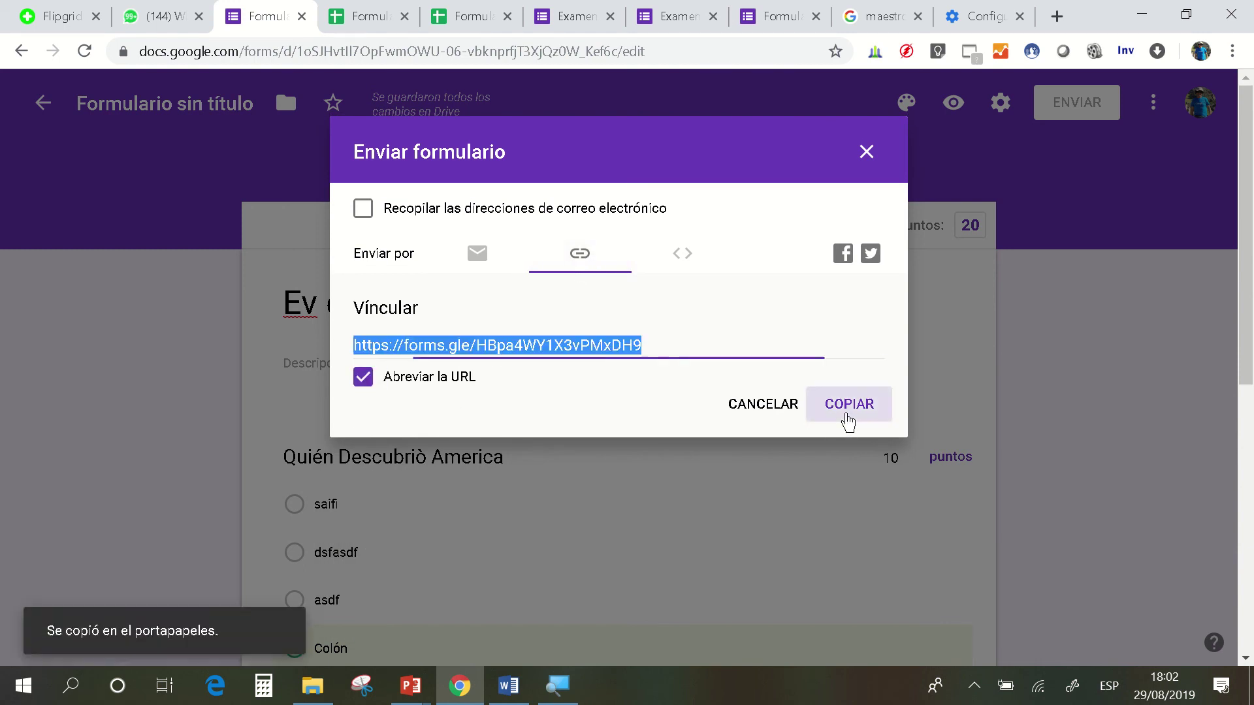
left_click(189, 16)
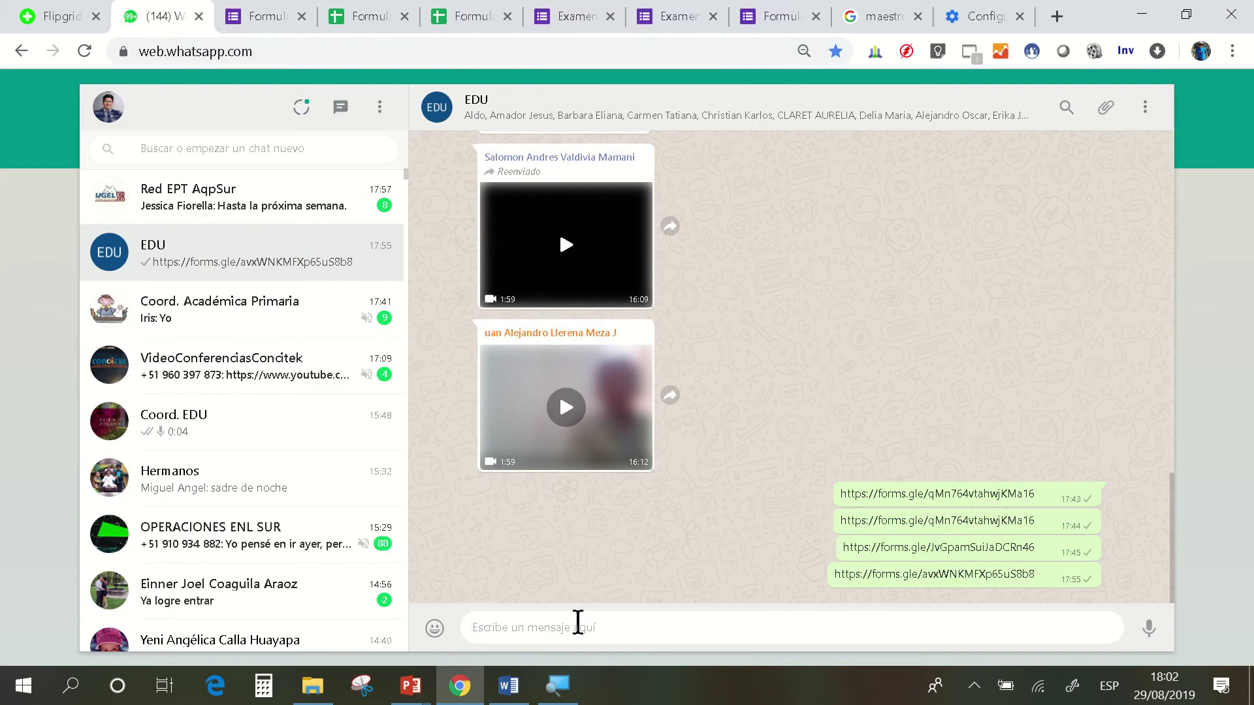
type("https://forms.gle/HBpa4WY1X3vPMxDH9")
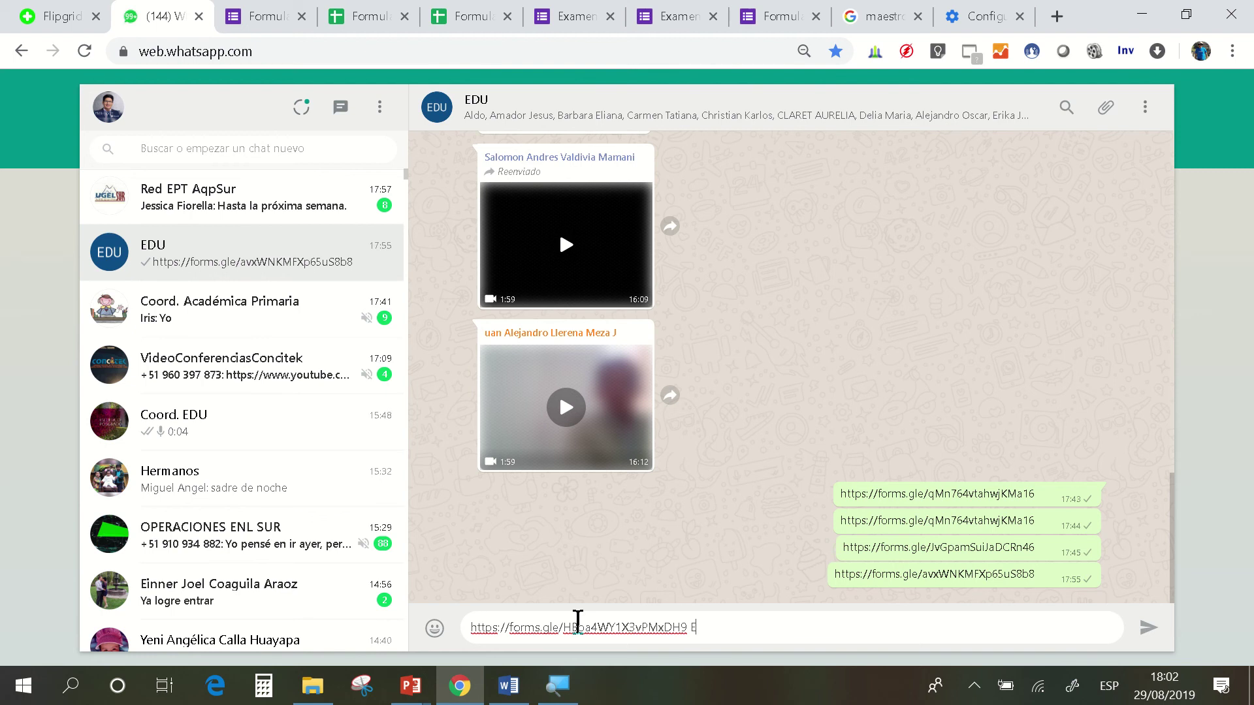
type("Ev de Entrada")
key("Return")
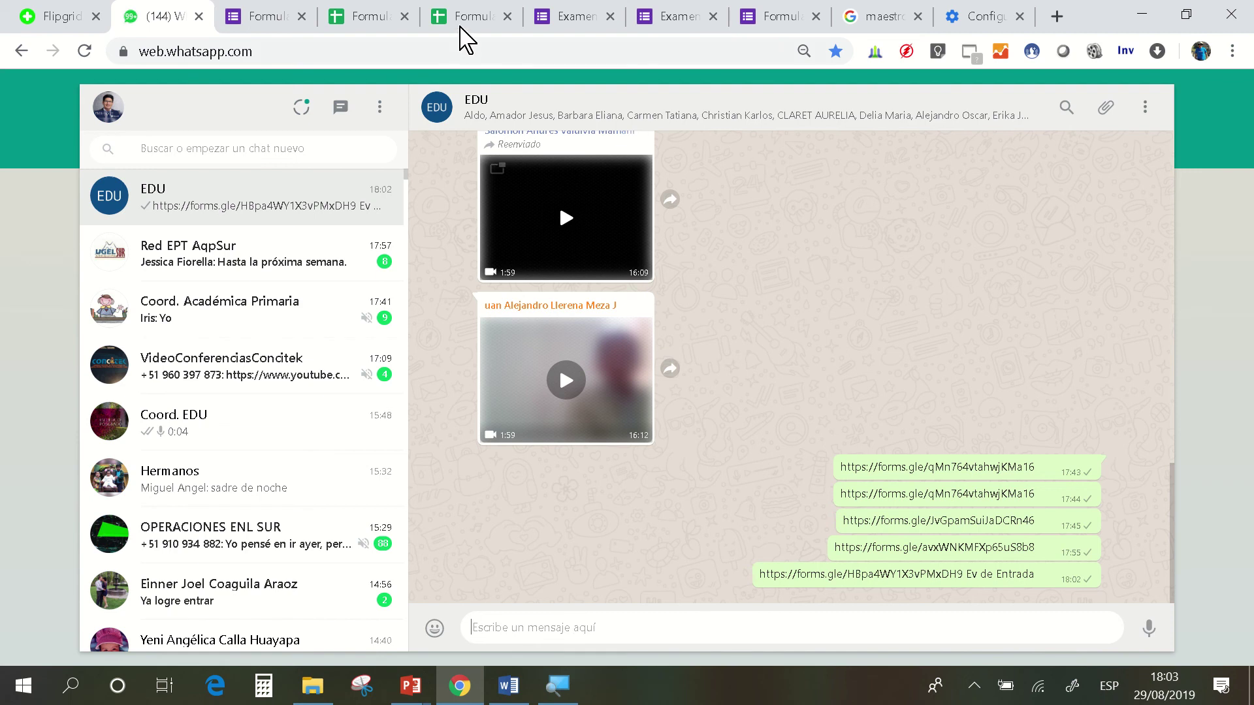
- Return to the quiz in Google Forms and review its response summary, examining the score statistics and the total points distribution
left_click(440, 15)
left_click(373, 14)
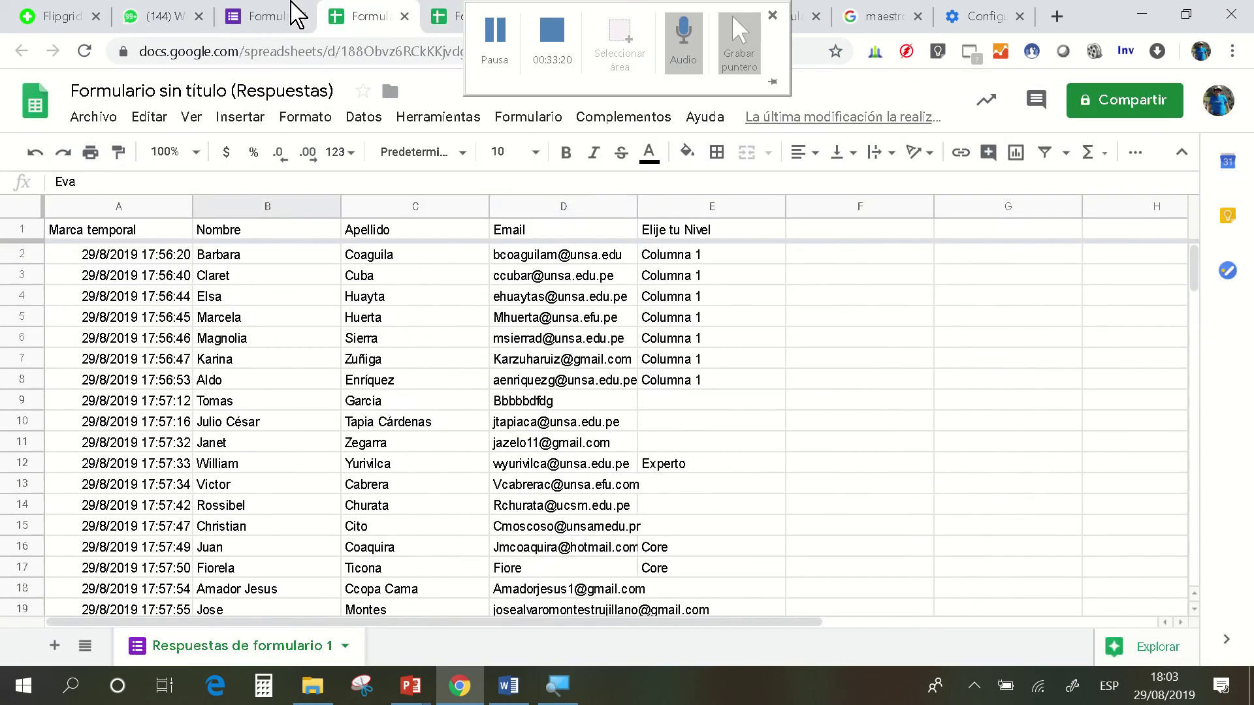
left_click(280, 14)
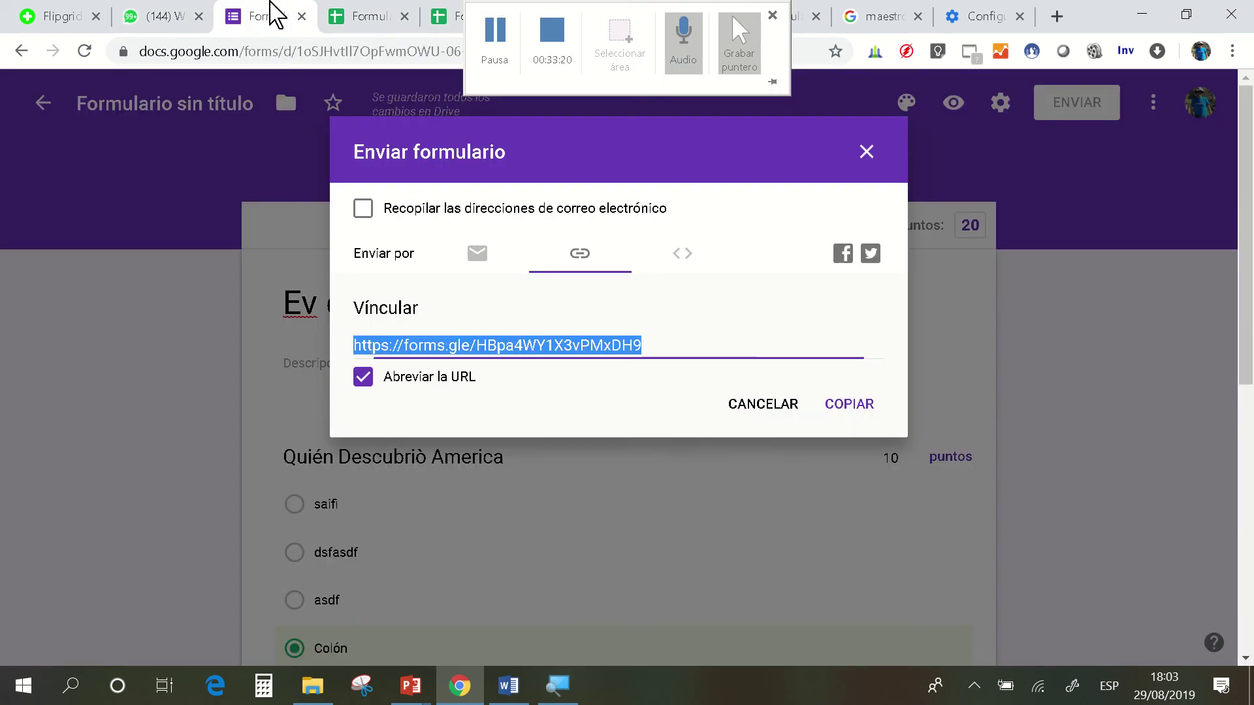
left_click(867, 152)
left_click(708, 239)
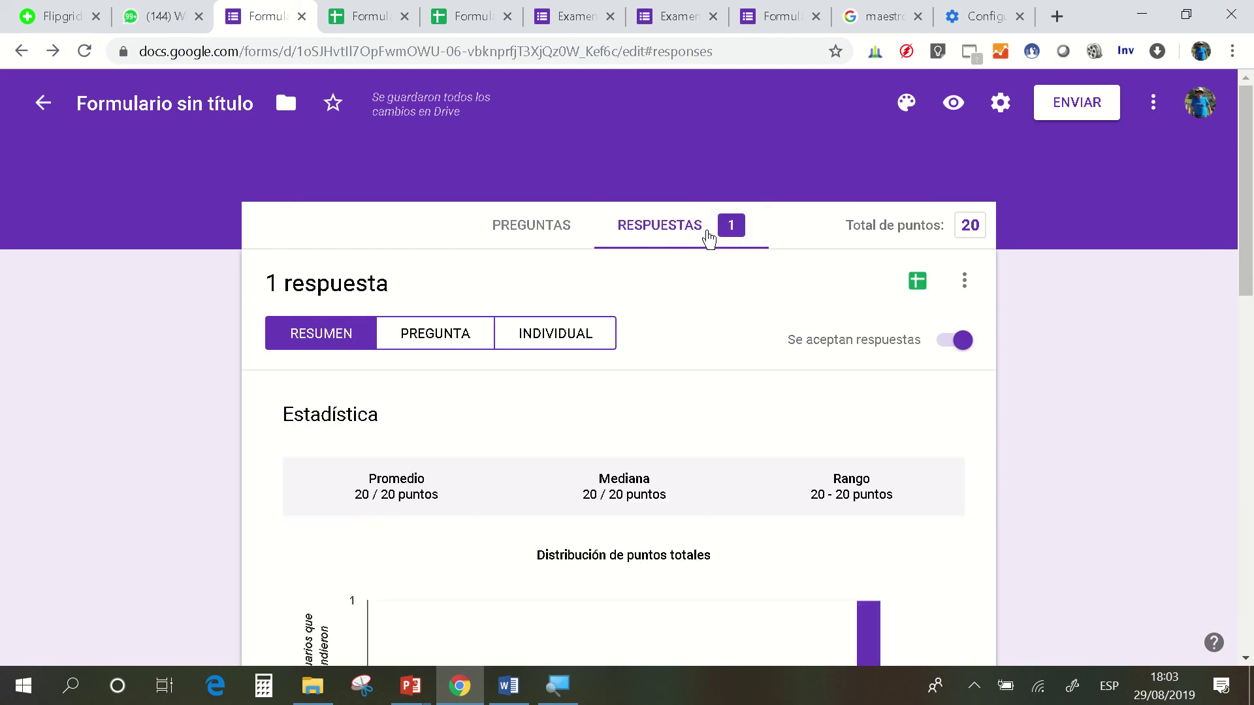
scroll(771, 456, "down", 3)
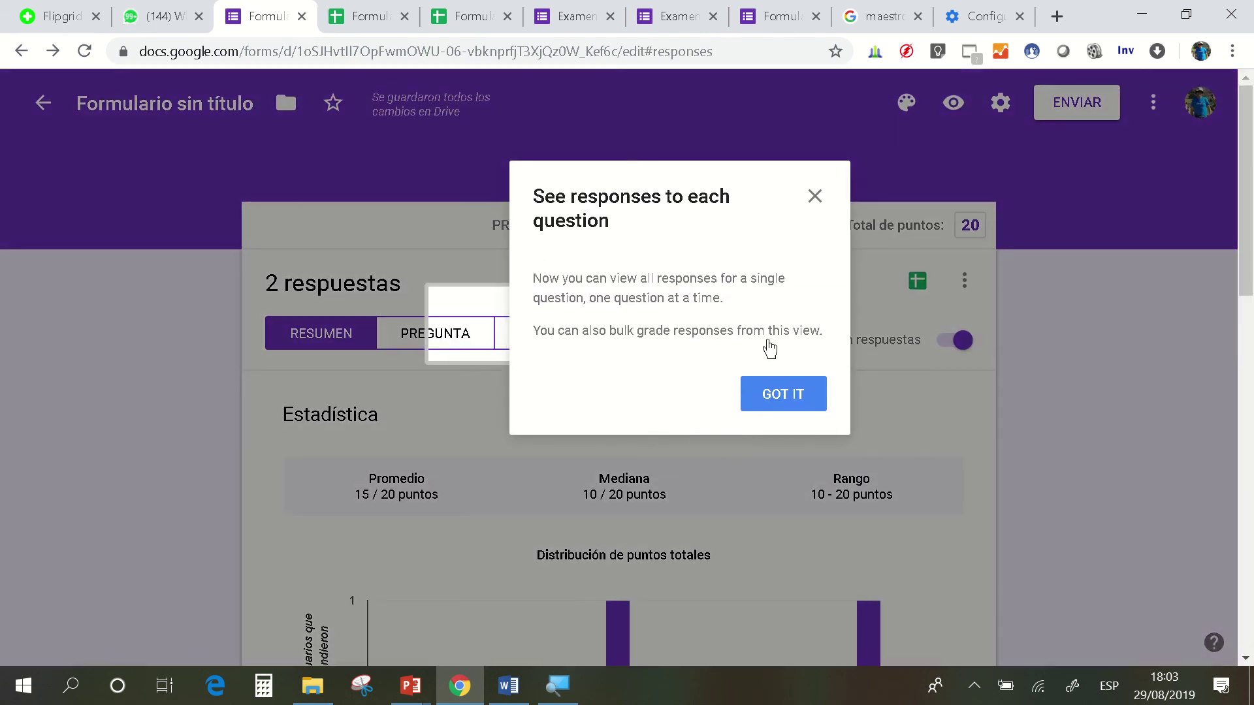
left_click(815, 204)
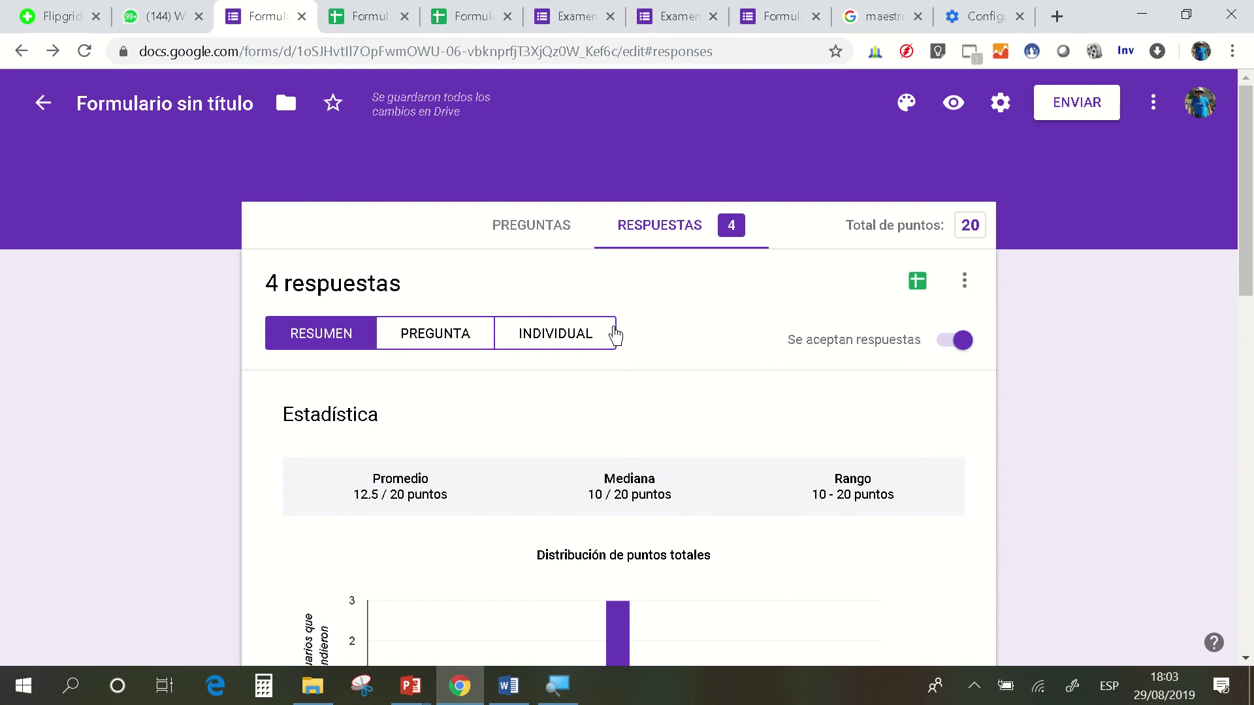
scroll(718, 470, "down", 4)
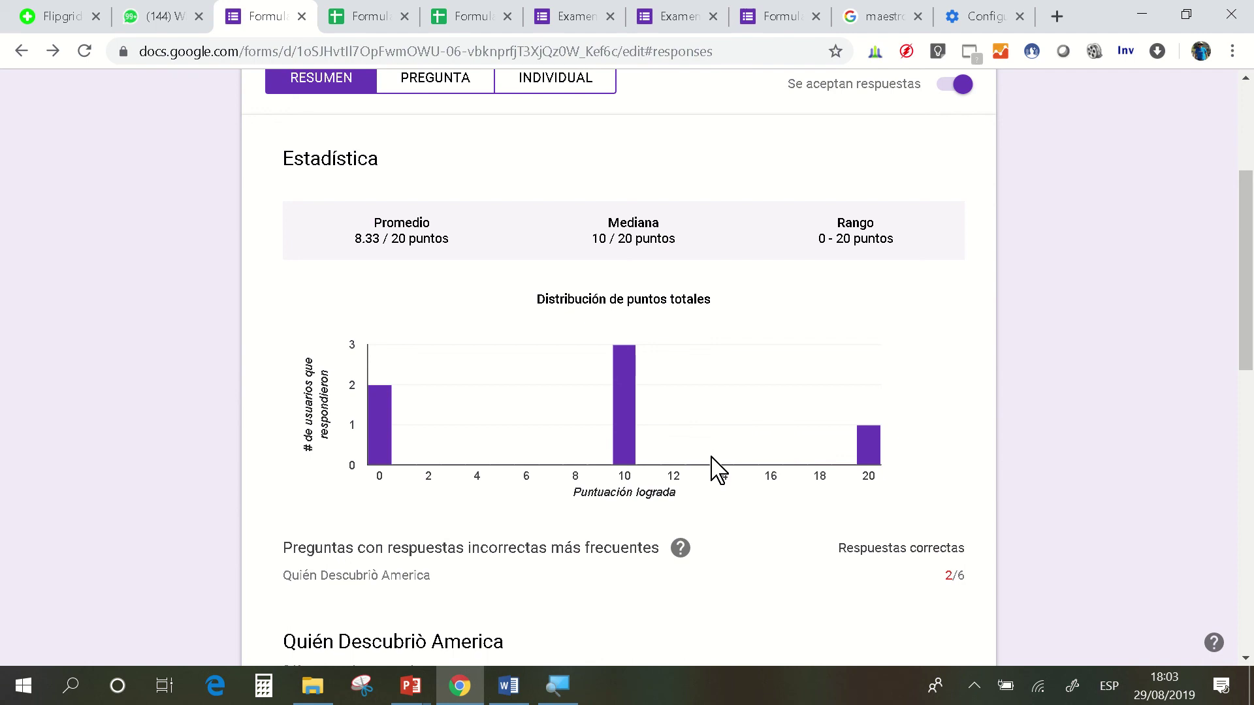
scroll(718, 470, "down", 2)
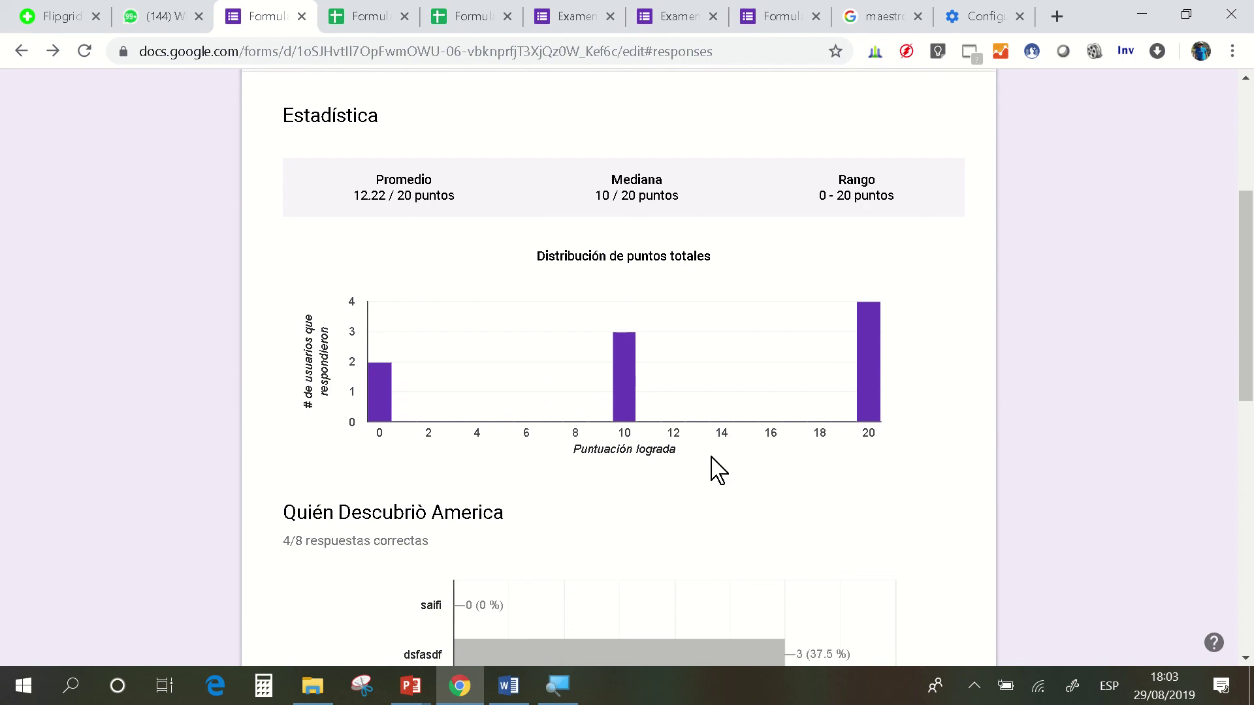
- Check the current time and stop the quiz from accepting more responses
left_click(1177, 689)
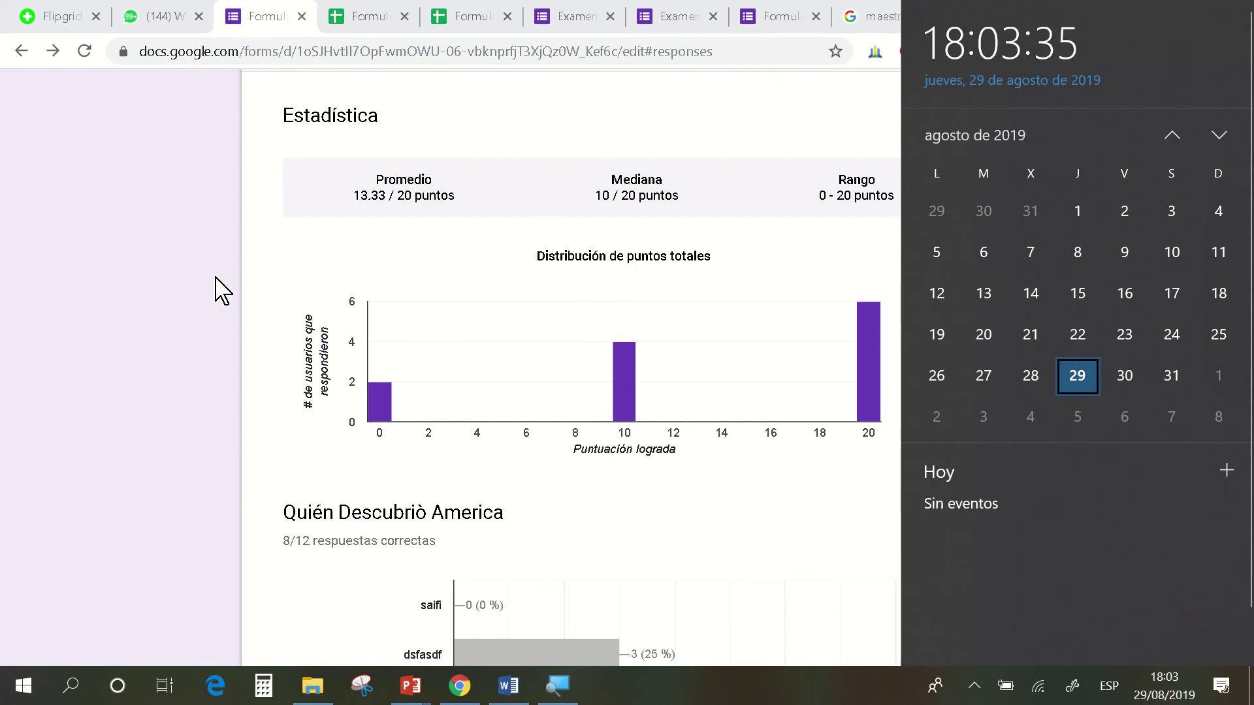
scroll(218, 288, "up", 5)
left_click(350, 283)
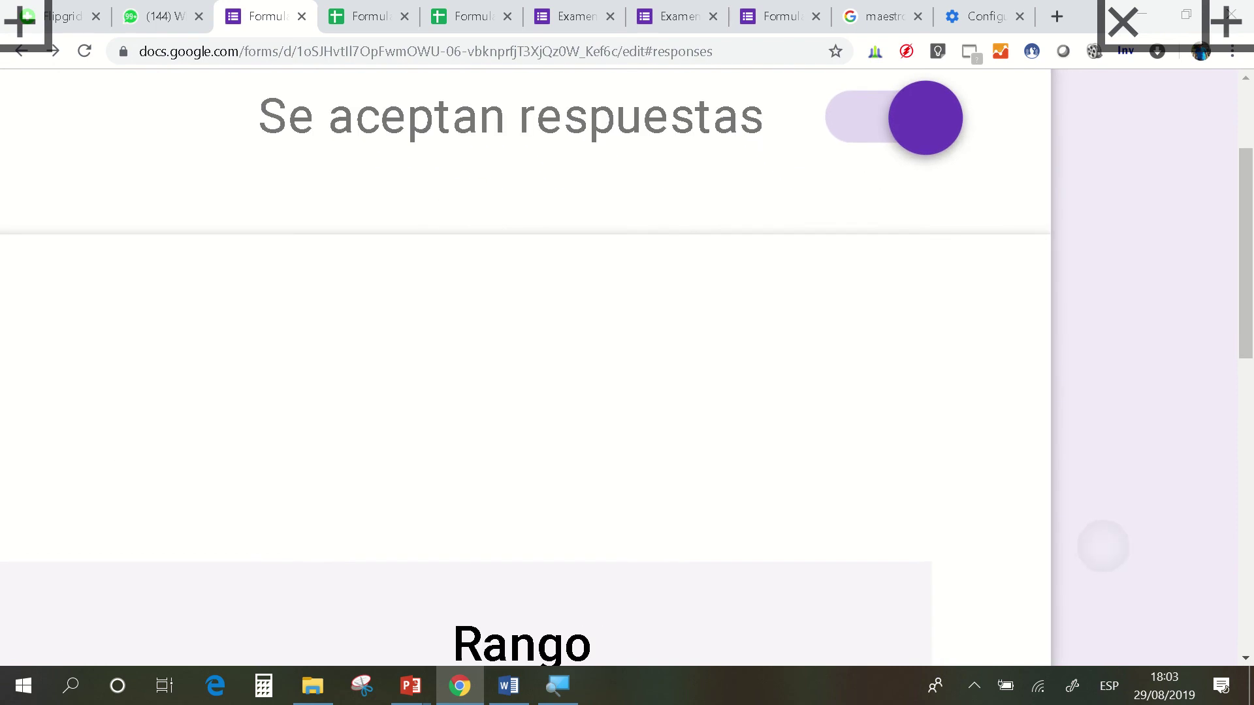
scroll(522, 366, "up", 3)
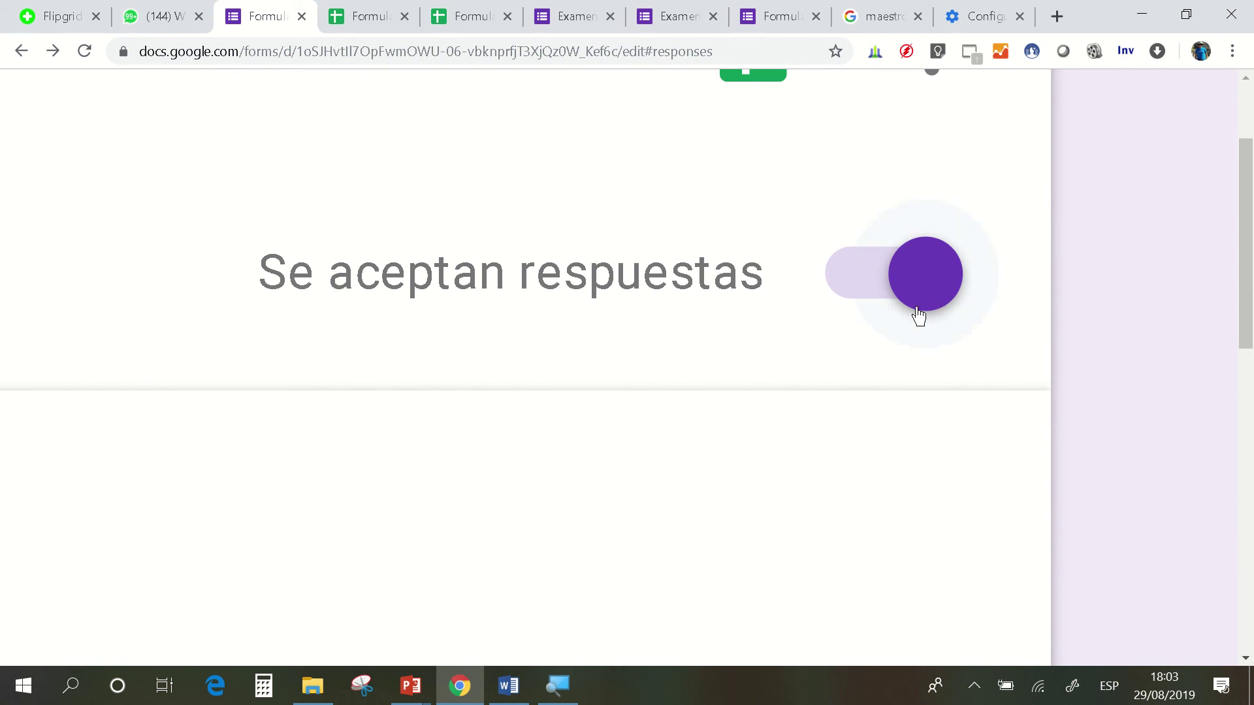
key("ctrl+0")
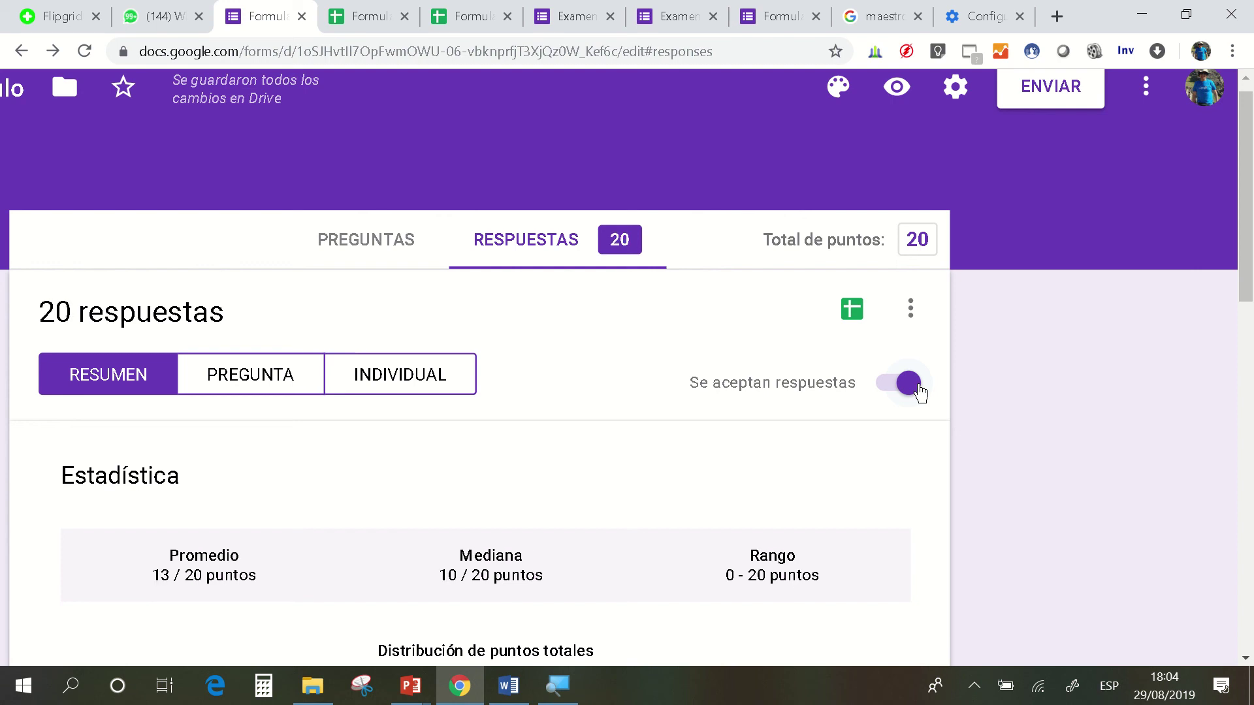
left_click(919, 390)
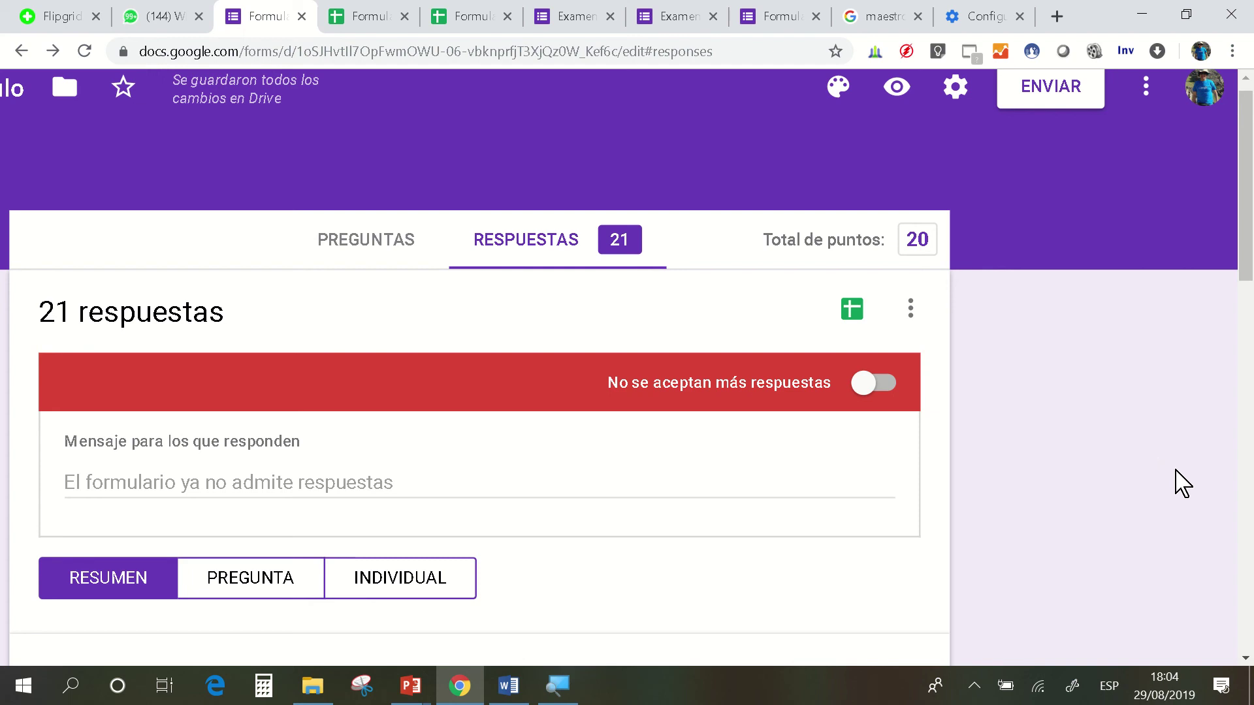
- Create a new spreadsheet as the destination for the quiz responses
scroll(1183, 506, "down", 1)
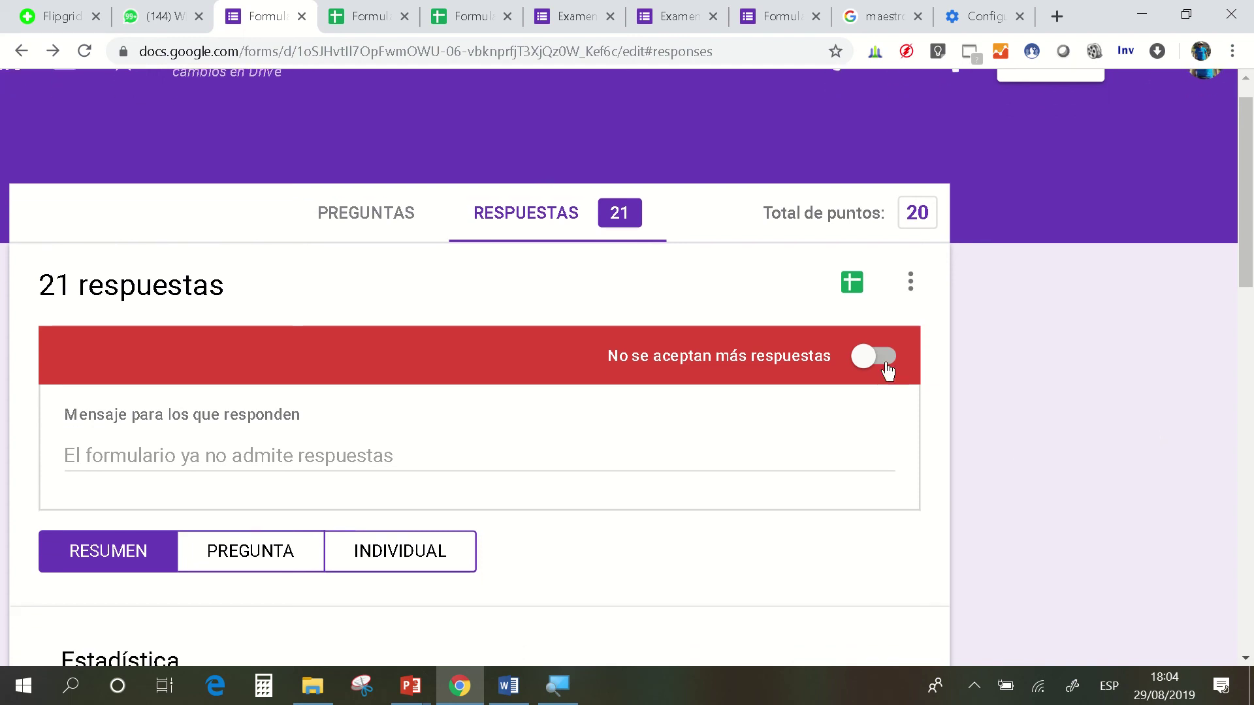
left_click(850, 287)
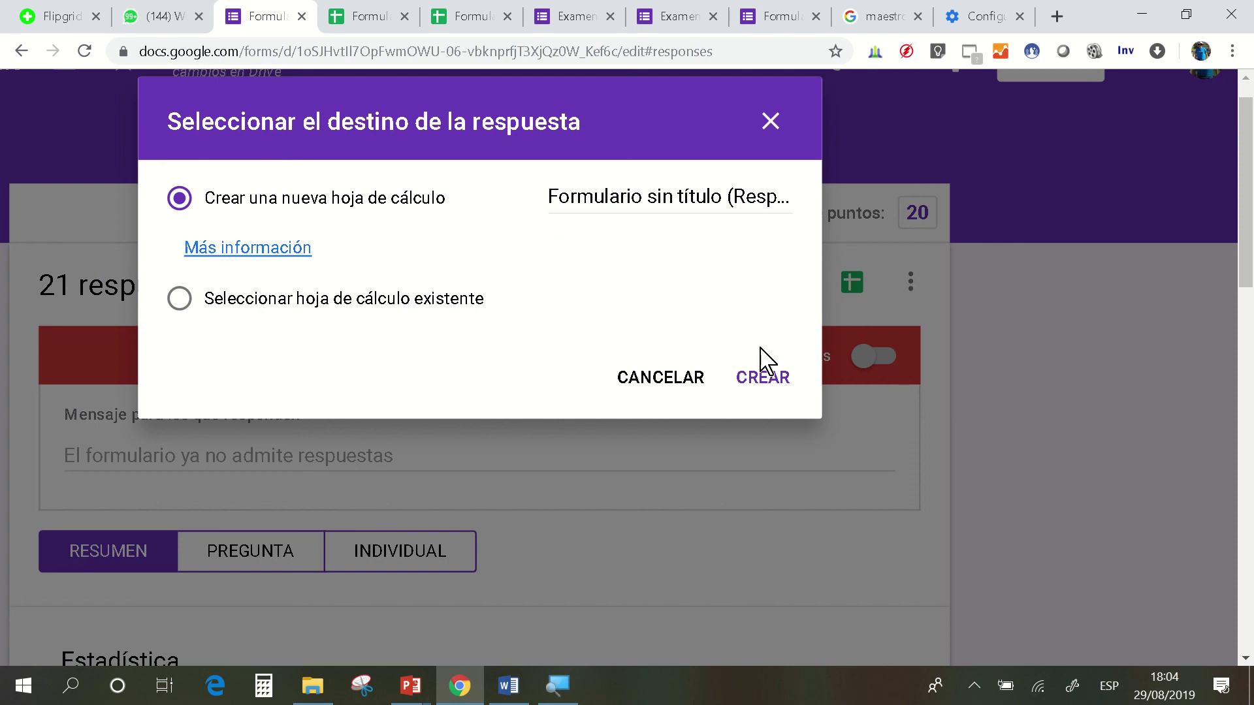
left_click(761, 379)
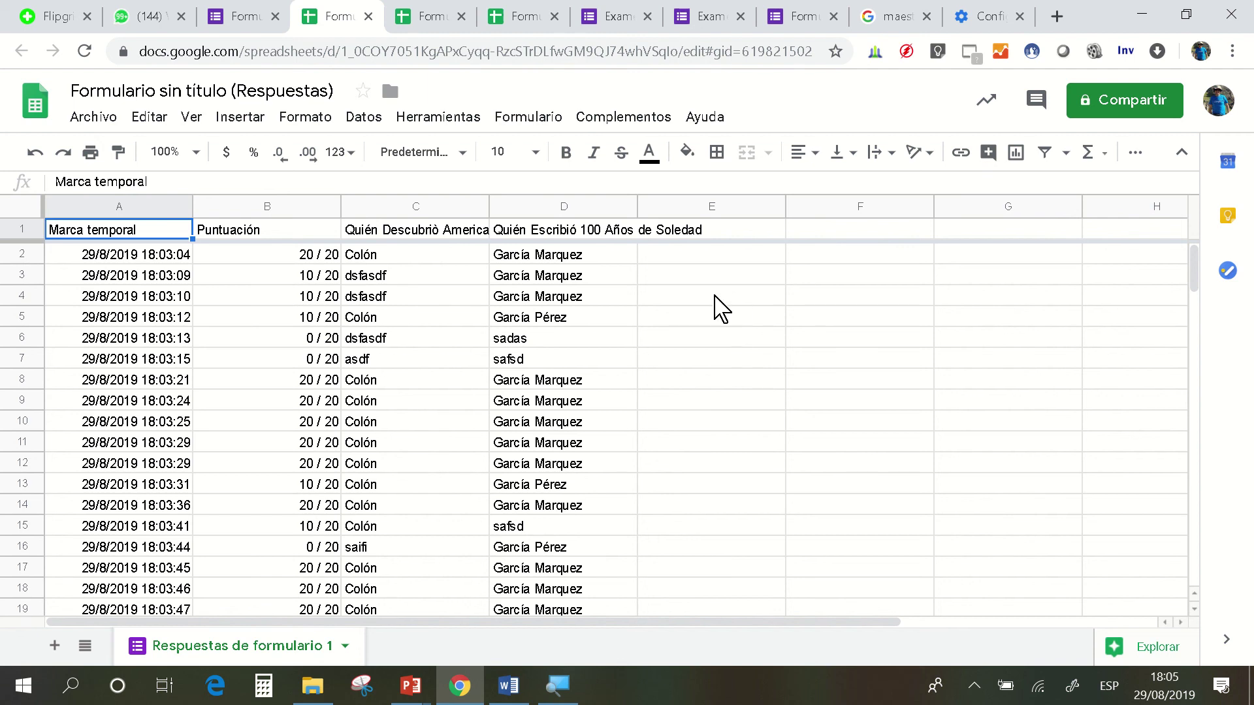
- Examine the respondents' scores in the Puntuación column against their answers to both questions, comparing the sheet with the earlier form's responses
left_click(312, 258)
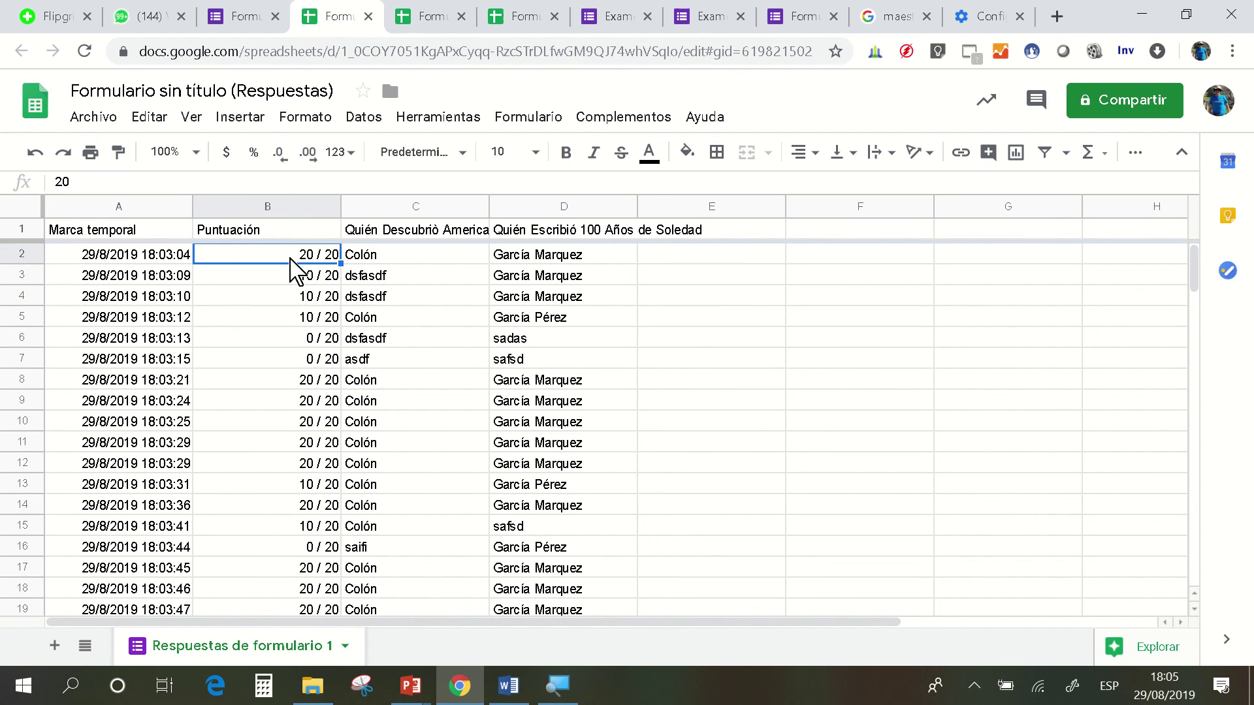
mouse_move(536, 10)
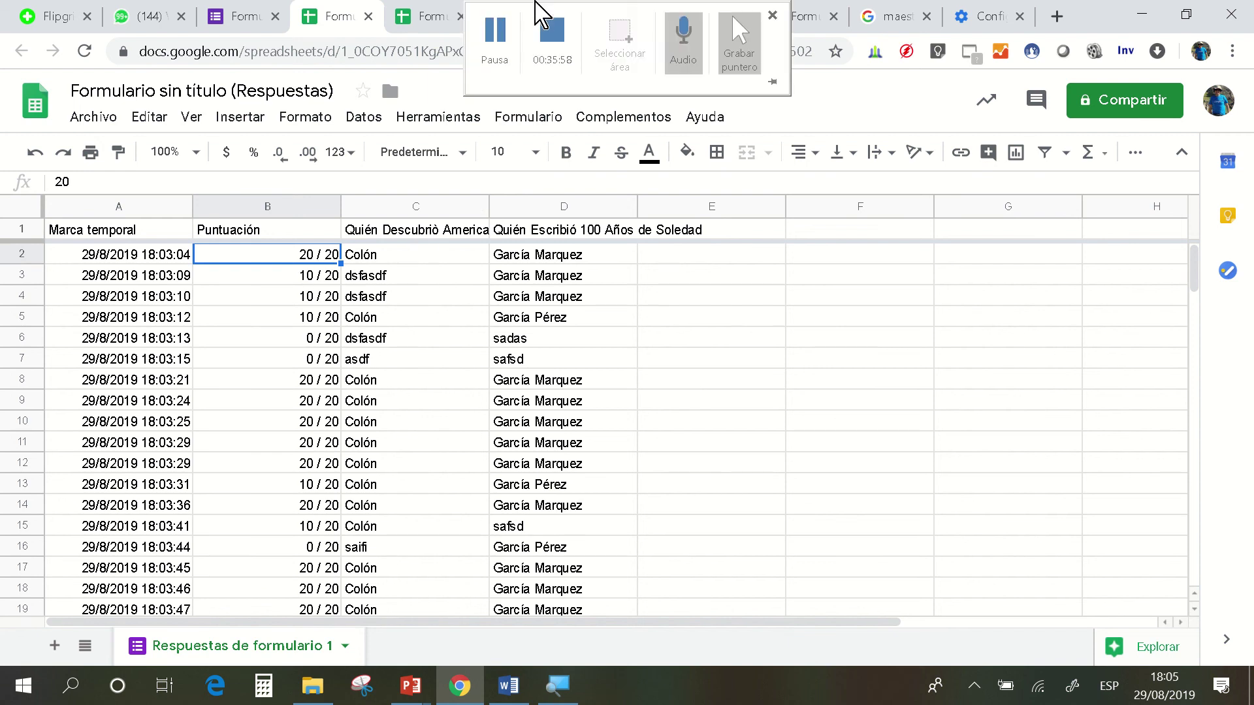
left_click(431, 15)
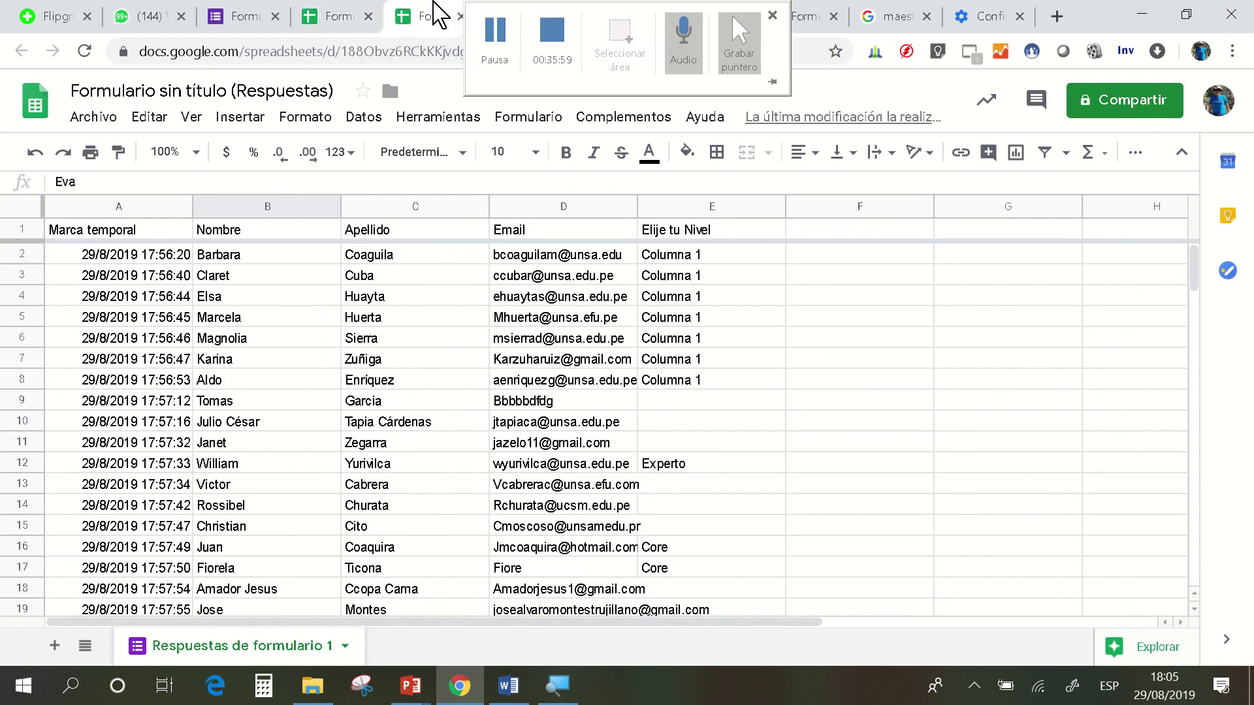
left_click(352, 5)
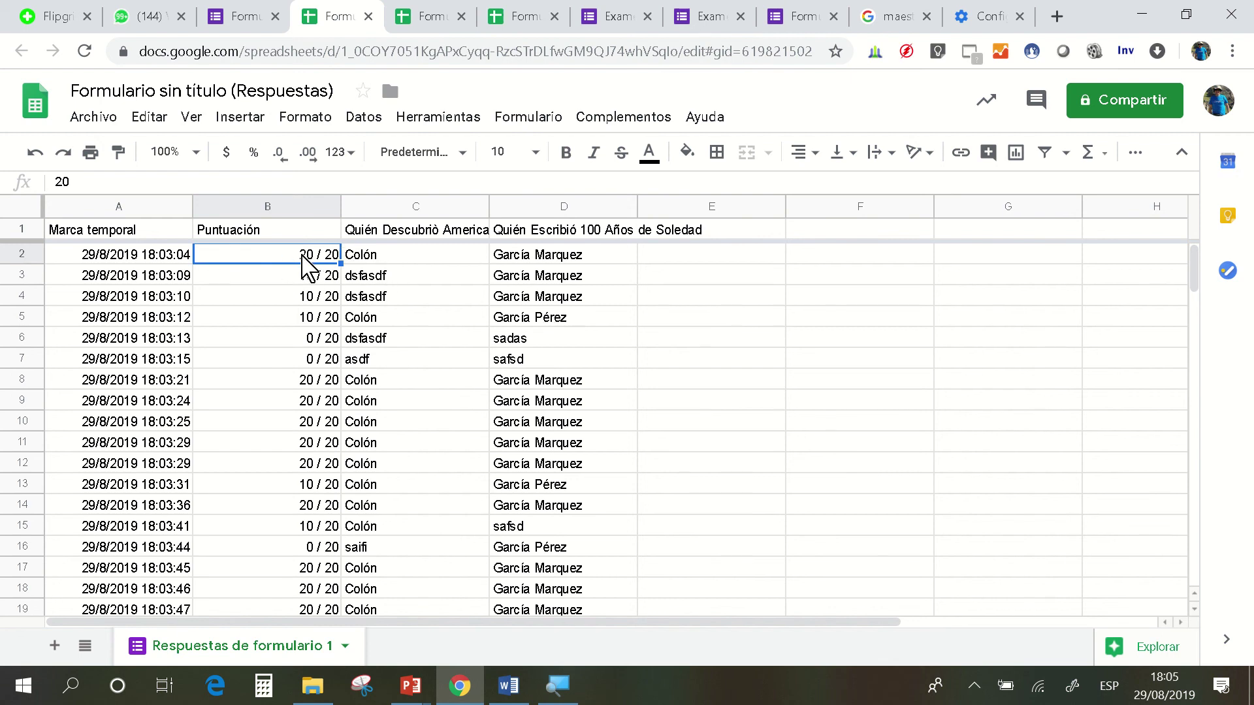
left_click(320, 343)
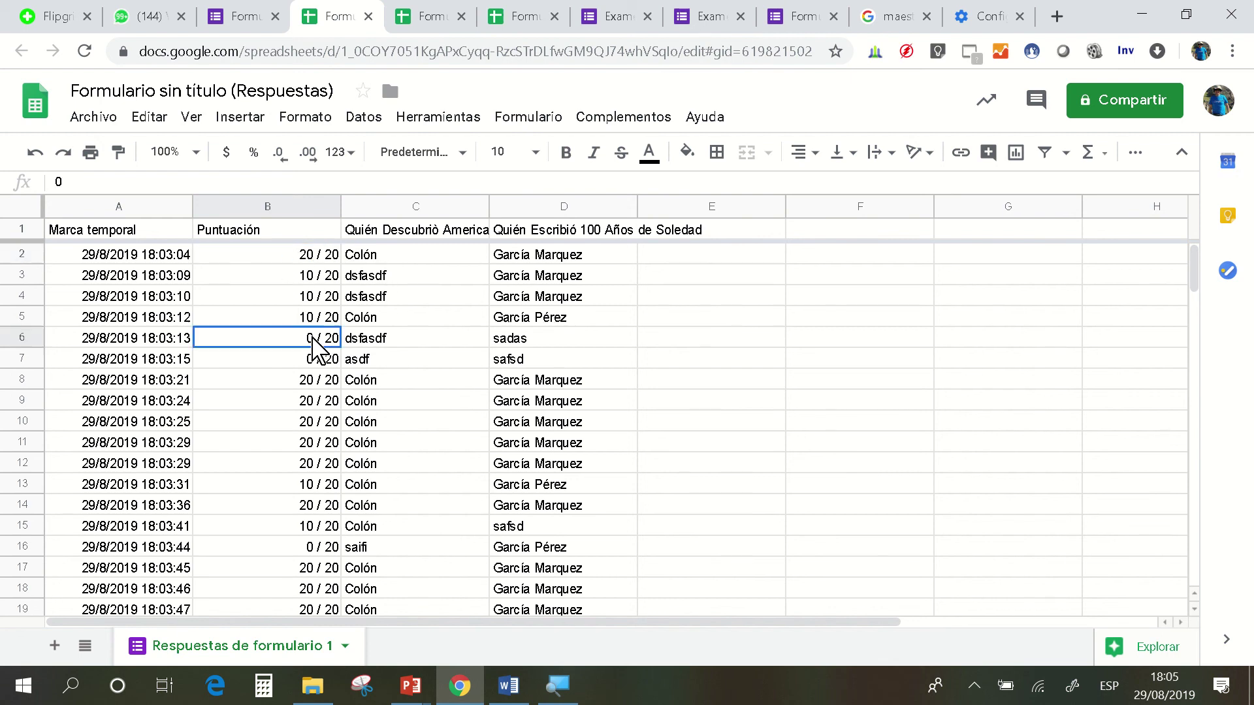
left_click(363, 346)
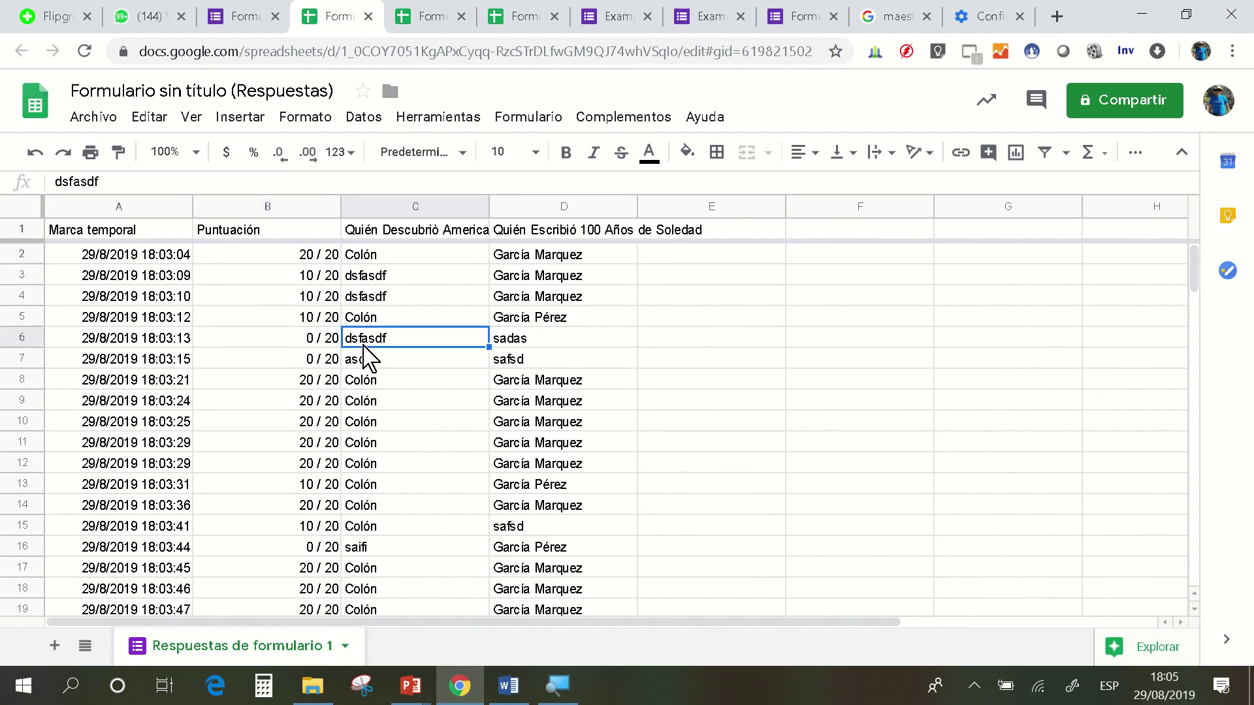
left_click(524, 348)
left_click(307, 344)
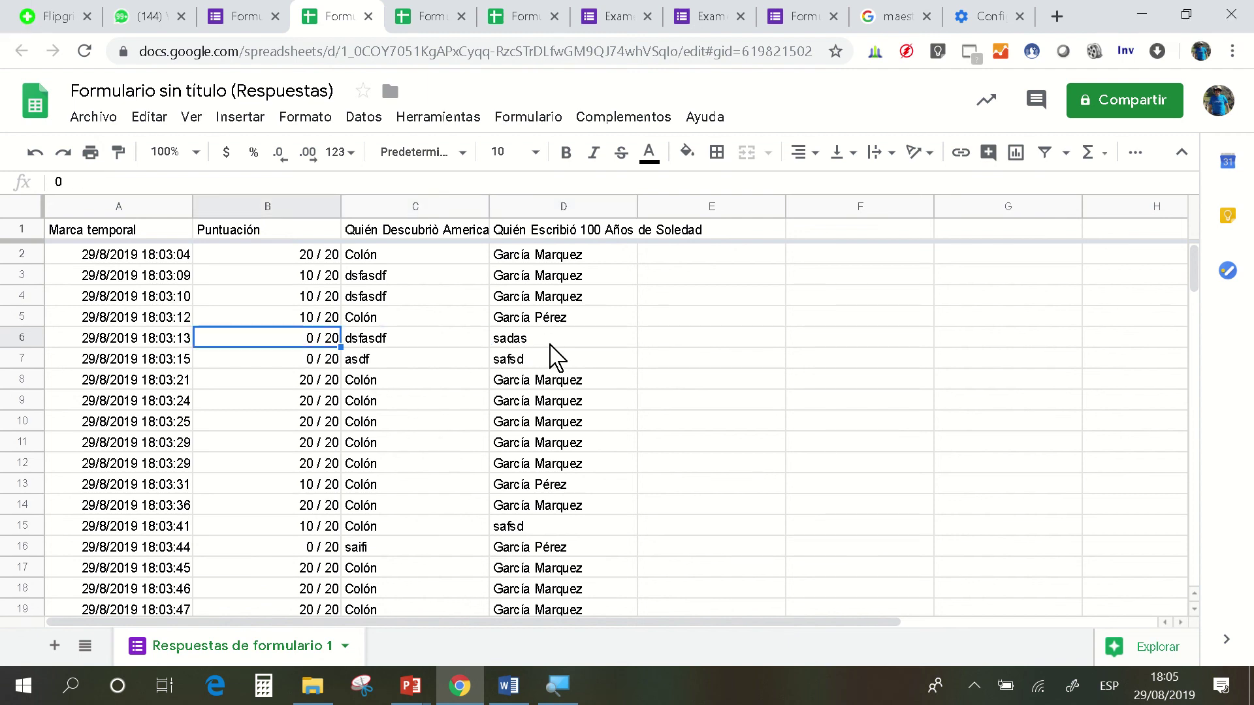
scroll(482, 331, "down", 2)
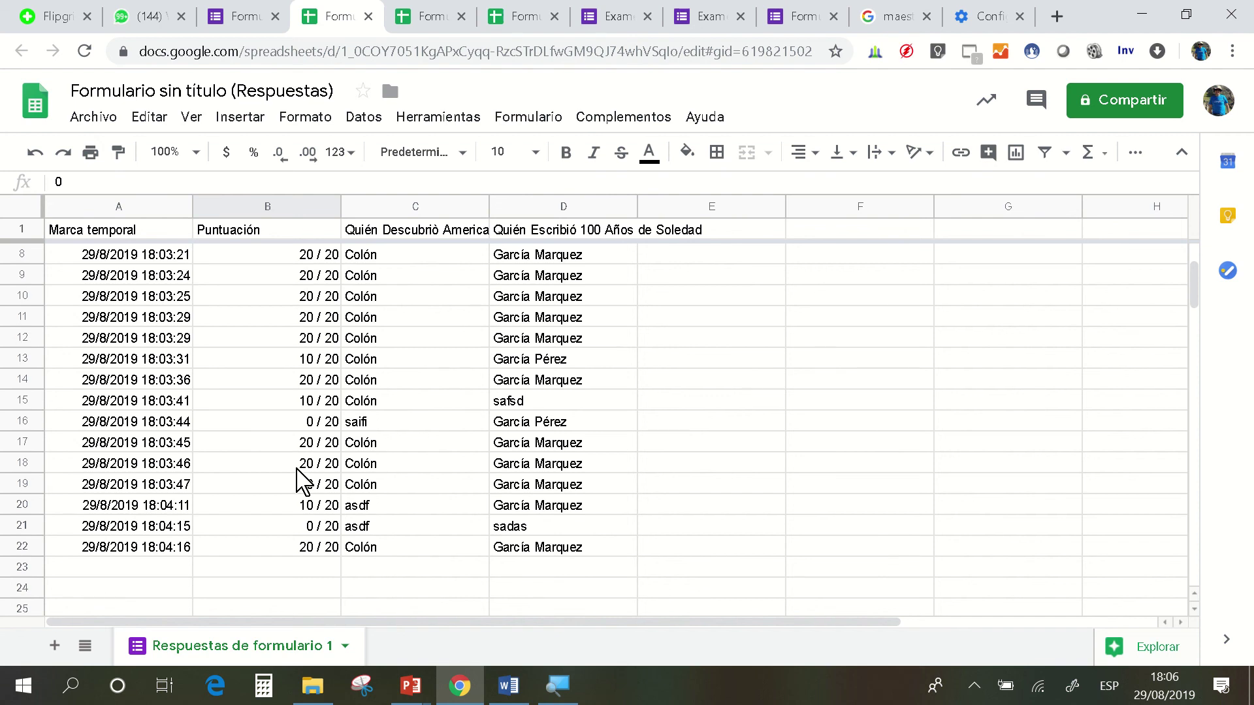
mouse_move(359, 11)
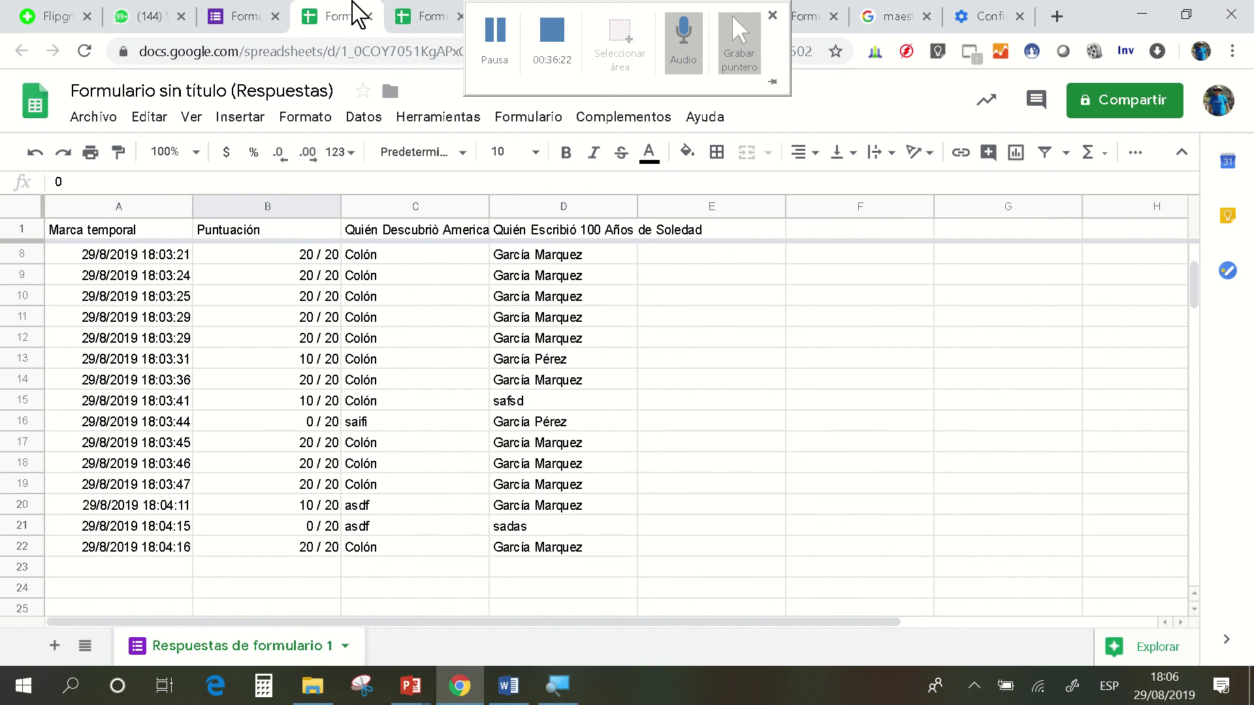
left_click(567, 54)
scroll(567, 306, "up", 2)
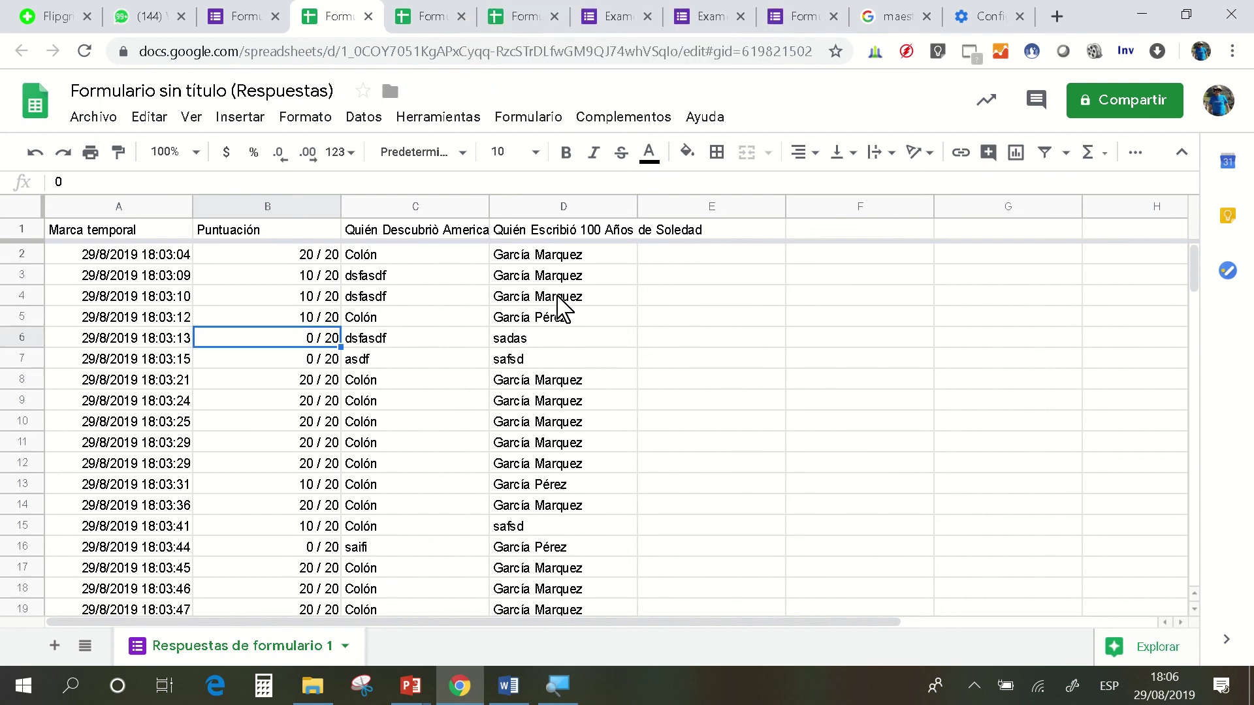